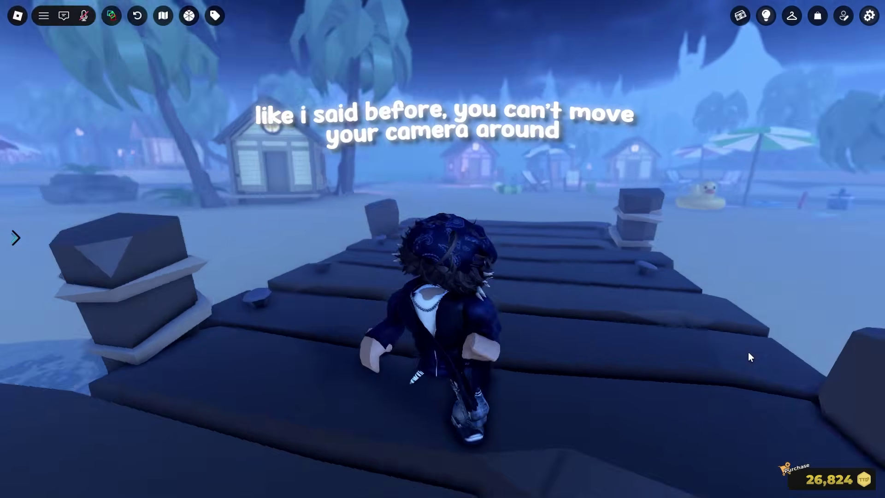
Frame the avatar from behind on the pier and set Follow Cam to Body in the game settings.
{"action": "right_click", "coordinate": [748, 353]}
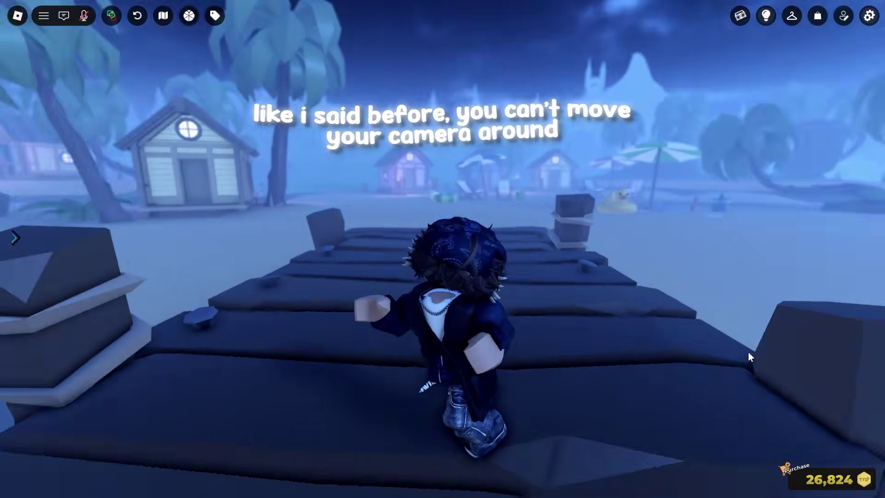
{"action": "left_click", "coordinate": [869, 16]}
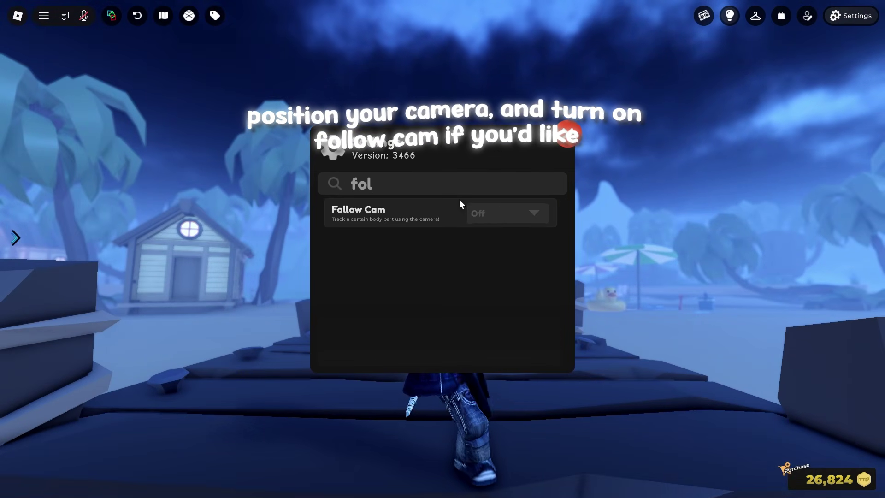
{"action": "left_click", "coordinate": [505, 214]}
{"action": "left_click", "coordinate": [493, 271]}
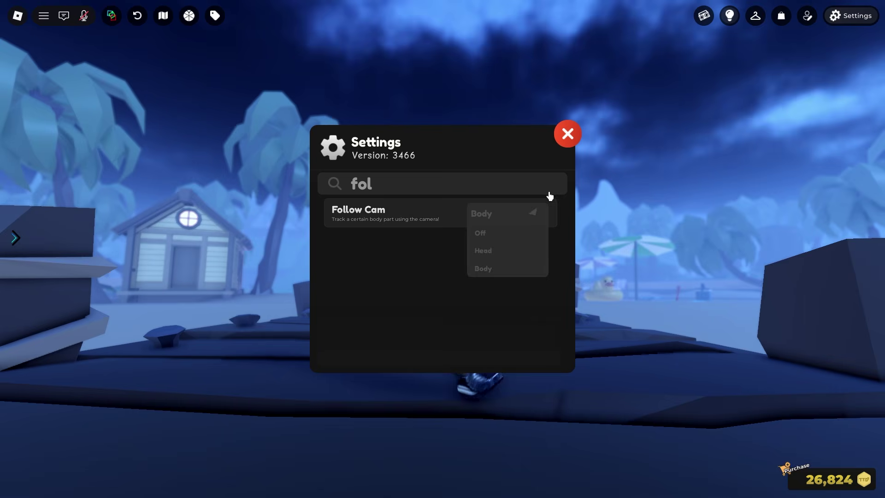
{"action": "left_click", "coordinate": [568, 134]}
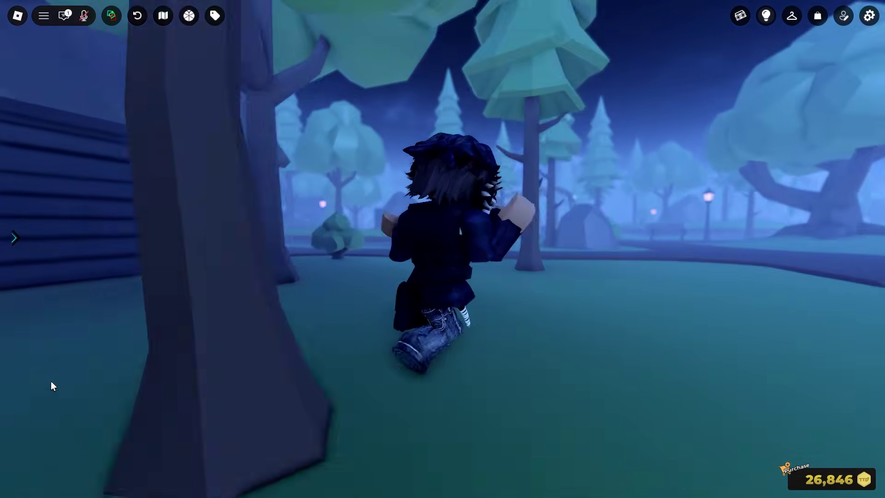
Walk the avatar to the far end of the Green Screen room and keep it clear of the wall.
{"action": "key", "text": "w"}
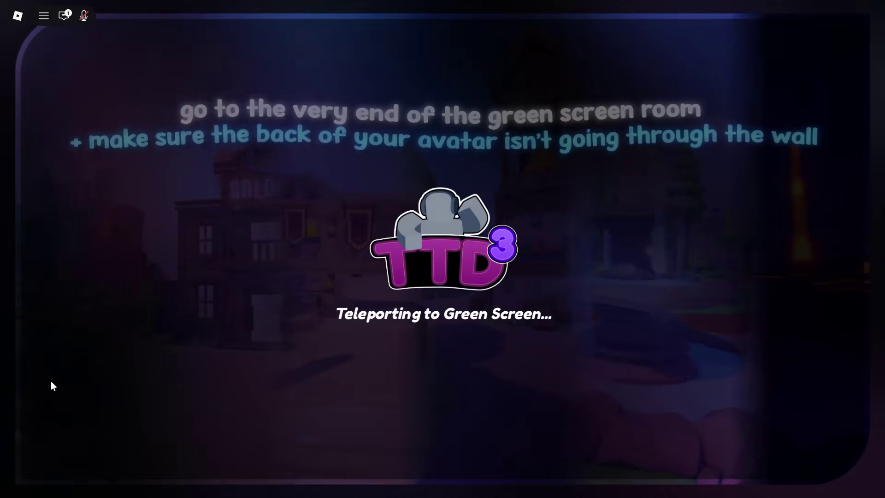
{"action": "key", "text": "w"}
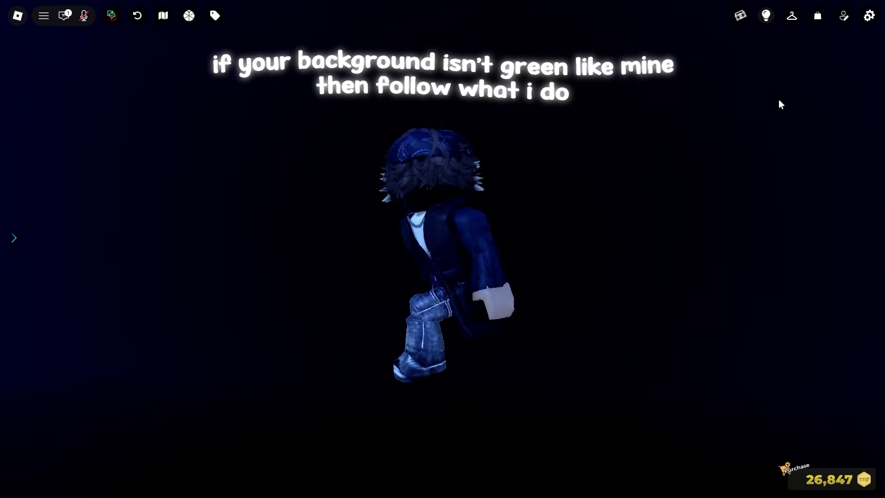
{"action": "key", "text": "shift"}
{"action": "key", "text": "shift"}
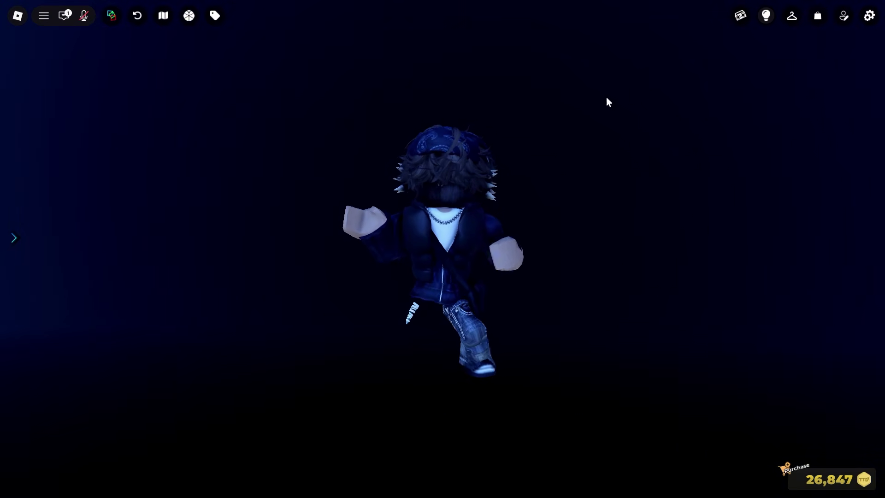
Set the Map Color Theme to bright green in the Lighting Editor, then close the editor.
{"action": "left_click", "coordinate": [767, 16]}
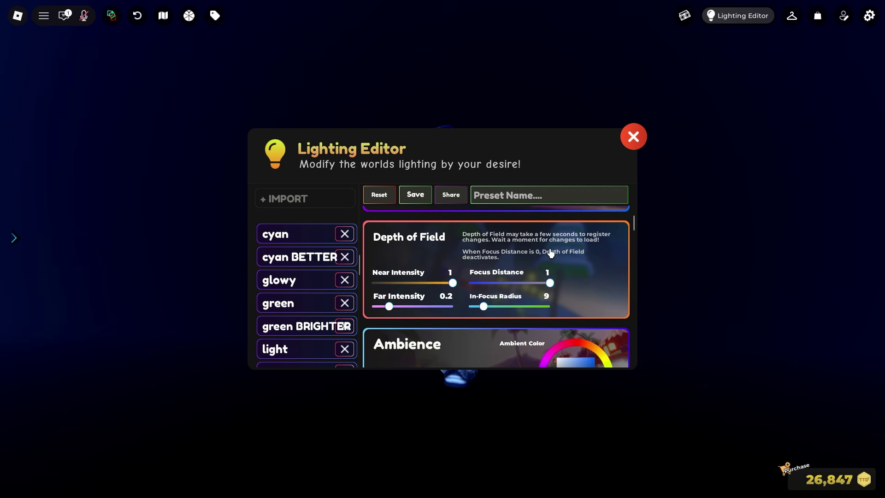
{"action": "scroll", "coordinate": [551, 252], "scroll_direction": "up", "scroll_amount": 2}
{"action": "left_click", "coordinate": [612, 284]}
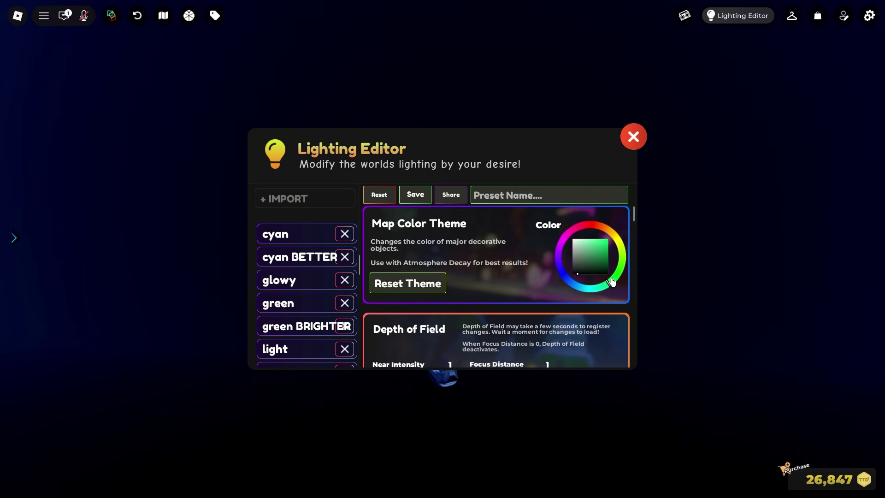
{"action": "left_click_drag", "start_coordinate": [613, 281], "coordinate": [608, 244]}
{"action": "left_click", "coordinate": [608, 249]}
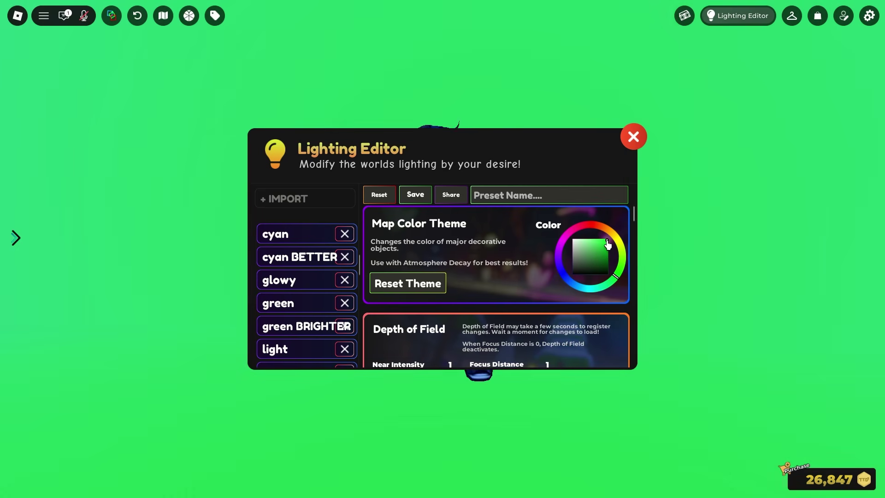
{"action": "left_click", "coordinate": [634, 137]}
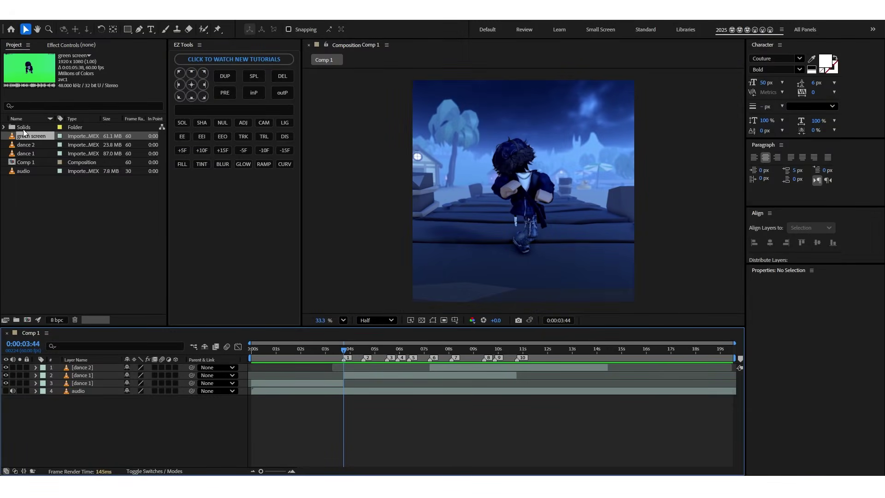
In After Effects, add the green screen clip as the top layer of Comp 1 and fit it to the composition height.
{"action": "left_click_drag", "start_coordinate": [23, 132], "coordinate": [33, 138]}
{"action": "left_click_drag", "start_coordinate": [335, 360], "coordinate": [353, 364]}
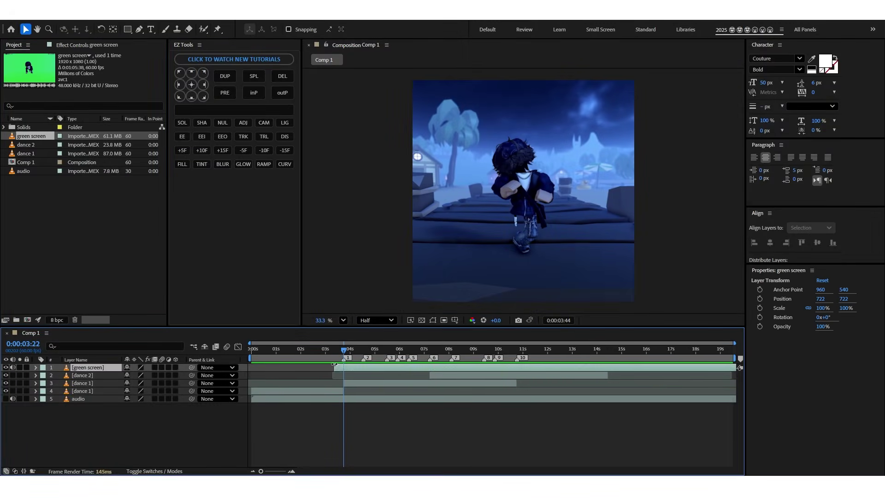
{"action": "key", "text": "ctrl+shift+alt+g"}
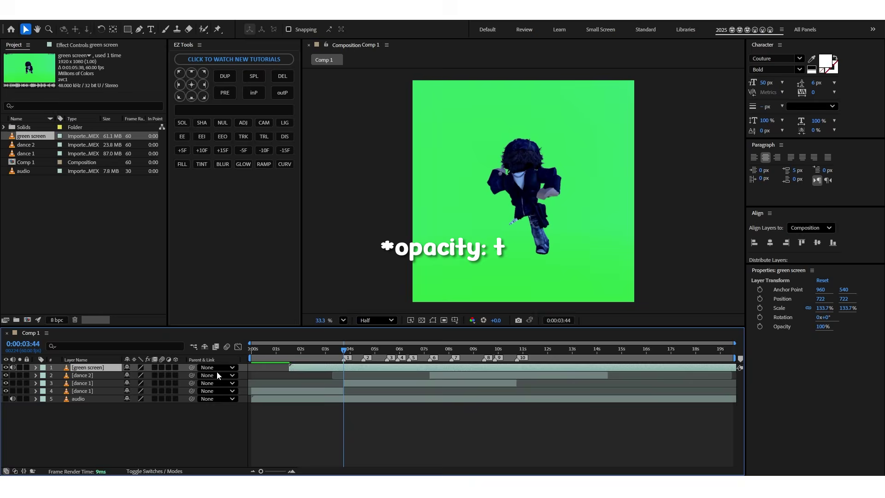
Set the green screen layer's opacity to 50% and shift its timing so the avatar's motion lines up with the dance clip.
{"action": "key", "text": "t"}
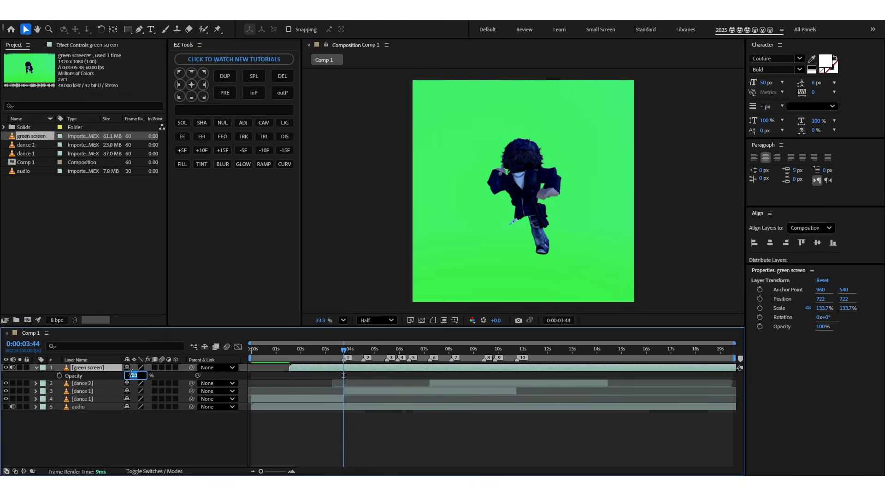
{"action": "type", "text": "50"}
{"action": "key", "text": "Return"}
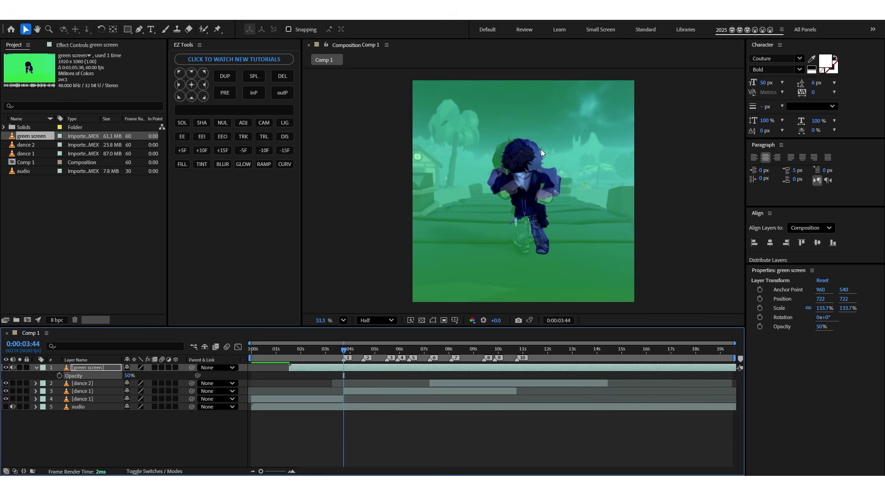
{"action": "mouse_move", "coordinate": [423, 364]}
{"action": "left_mouse_down"}
{"action": "mouse_move", "coordinate": [356, 361]}
{"action": "mouse_move", "coordinate": [430, 361]}
{"action": "left_mouse_up"}
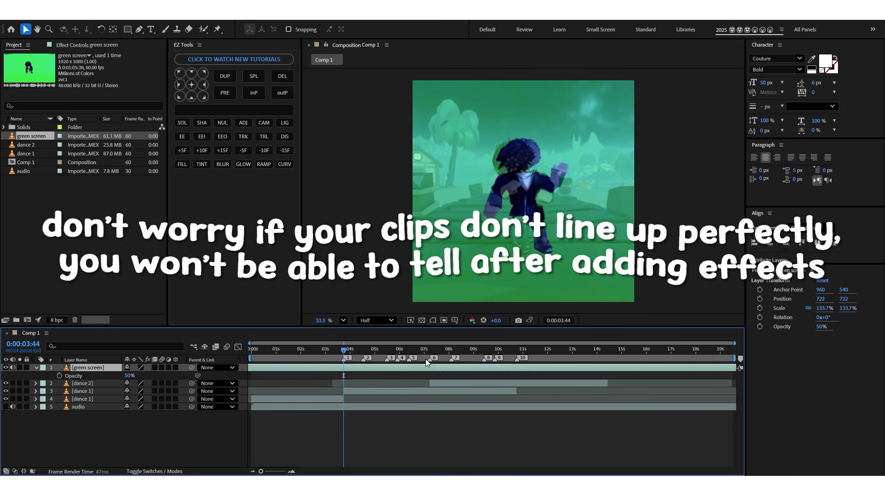
{"action": "left_click_drag", "start_coordinate": [657, 369], "coordinate": [515, 366]}
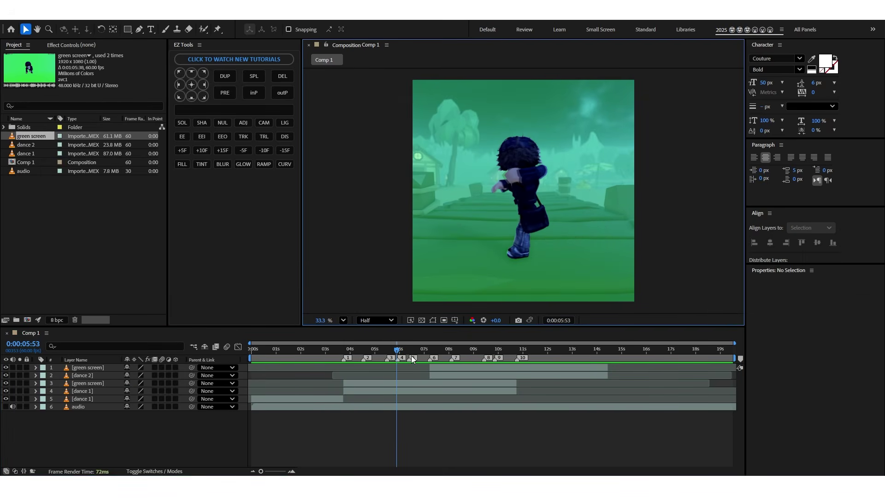
Restore both green screen layers to full opacity.
{"action": "left_click", "coordinate": [392, 384]}
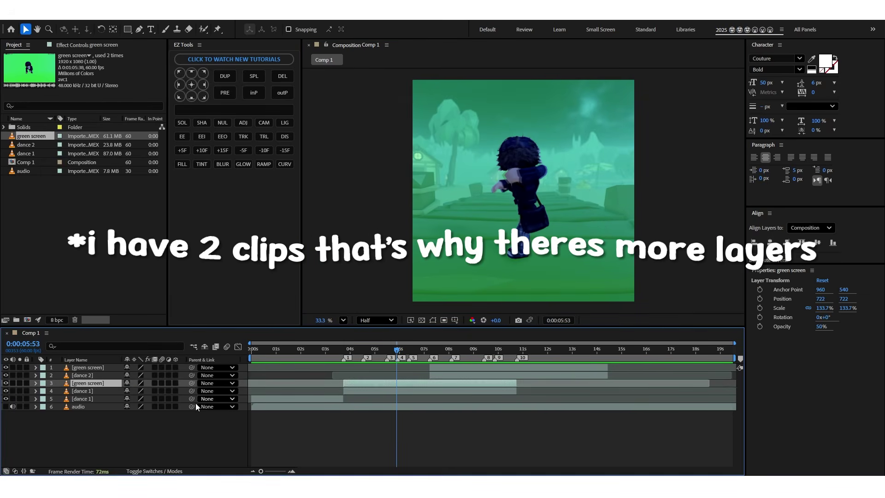
{"action": "left_click", "coordinate": [401, 386]}
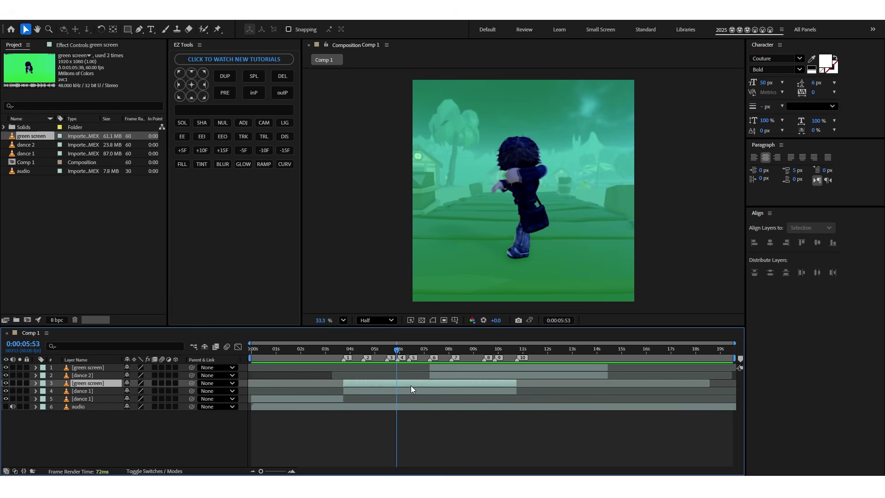
{"action": "left_click", "coordinate": [444, 365], "text": "shift"}
{"action": "key", "text": "t"}
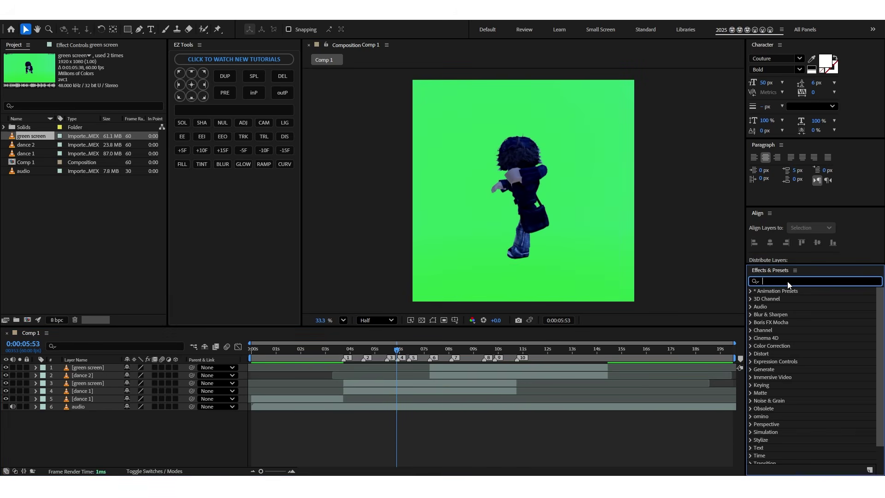
Apply the Linear Color Key effect to the green screen layer above dance 1 and set the preview resolution to Full.
{"action": "type", "text": "linear"}
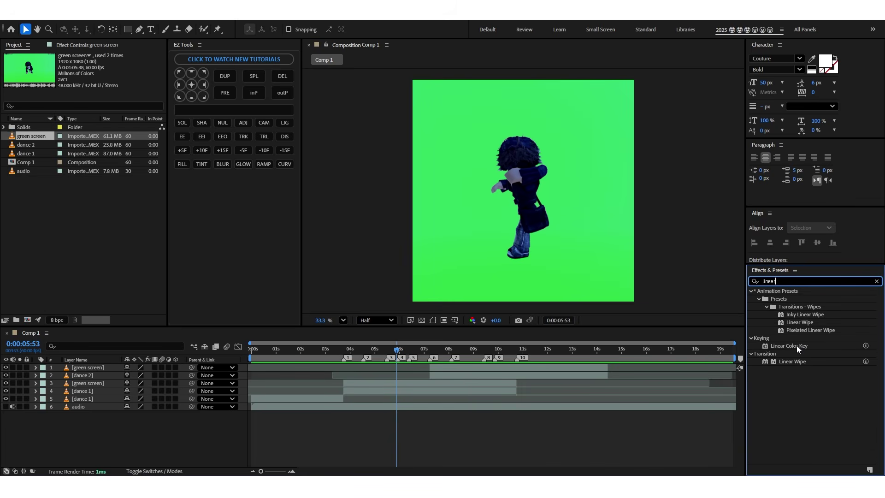
{"action": "left_click_drag", "start_coordinate": [797, 345], "coordinate": [402, 383]}
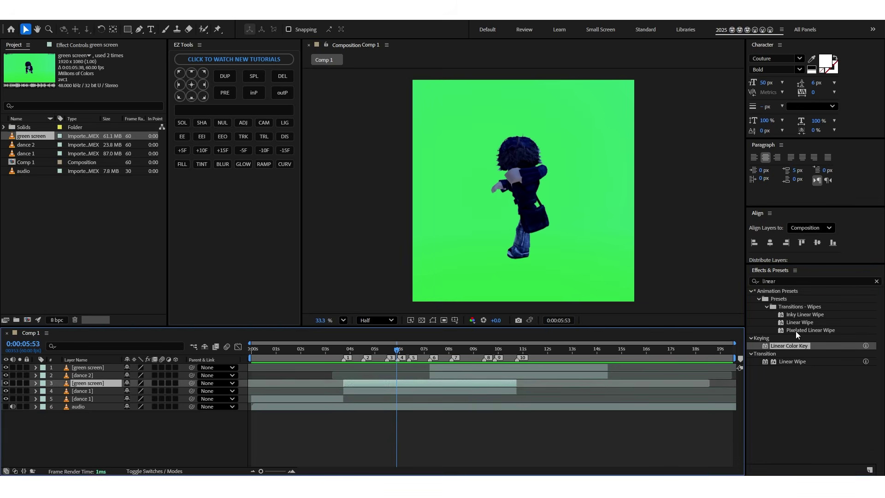
{"action": "left_click", "coordinate": [372, 322]}
{"action": "left_click", "coordinate": [372, 350]}
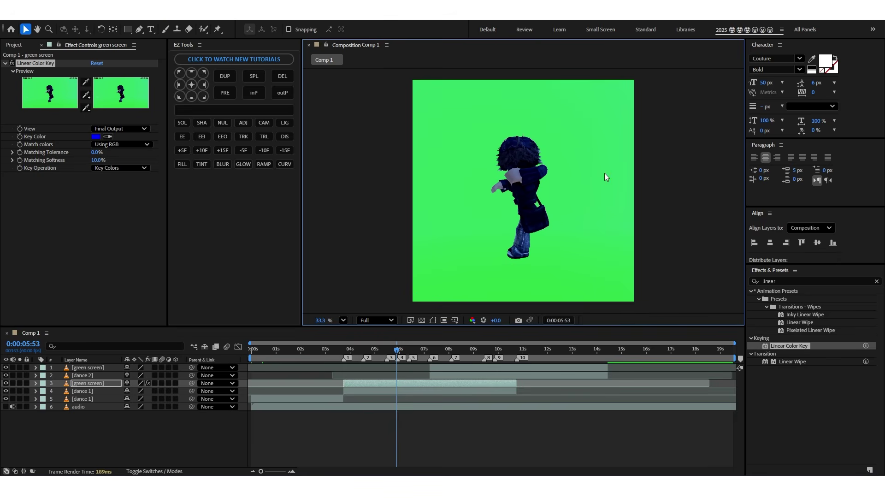
Sample the green background beside the avatar as the Linear Color Key's key color.
{"action": "scroll", "coordinate": [537, 205], "scroll_direction": "up", "scroll_amount": 4}
{"action": "scroll", "coordinate": [529, 201], "scroll_direction": "down", "scroll_amount": 1}
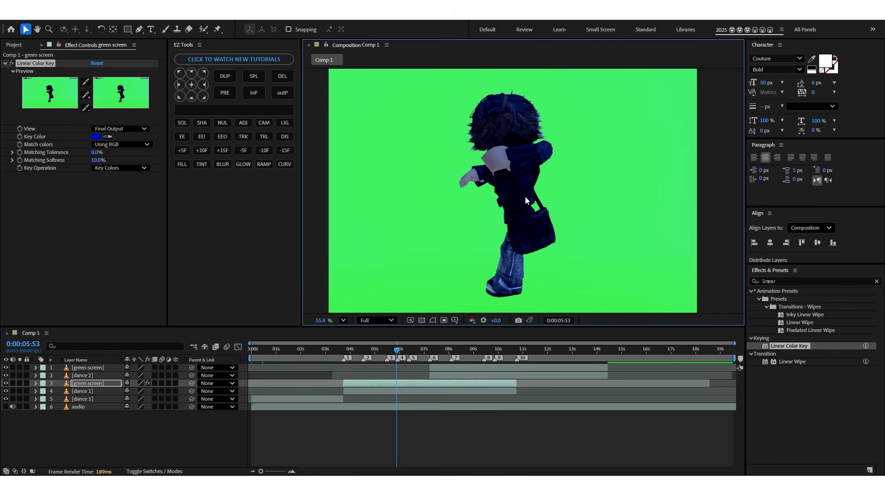
{"action": "left_click", "coordinate": [107, 136]}
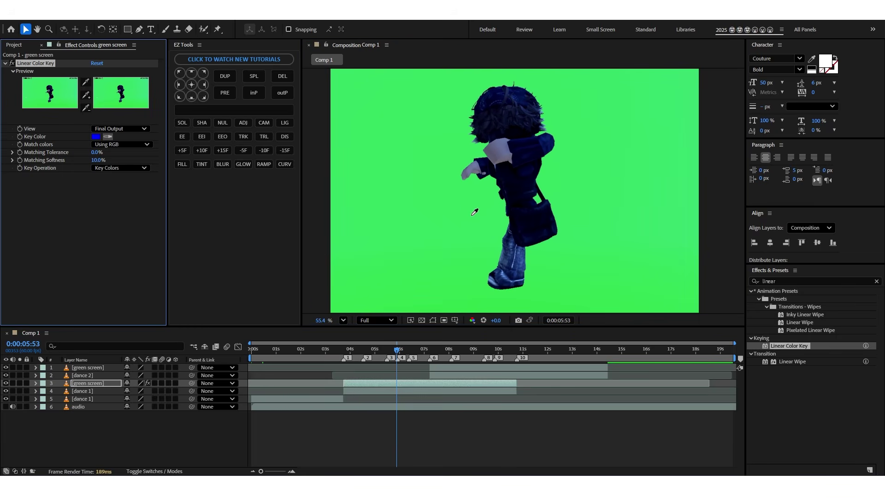
{"action": "left_click", "coordinate": [474, 215]}
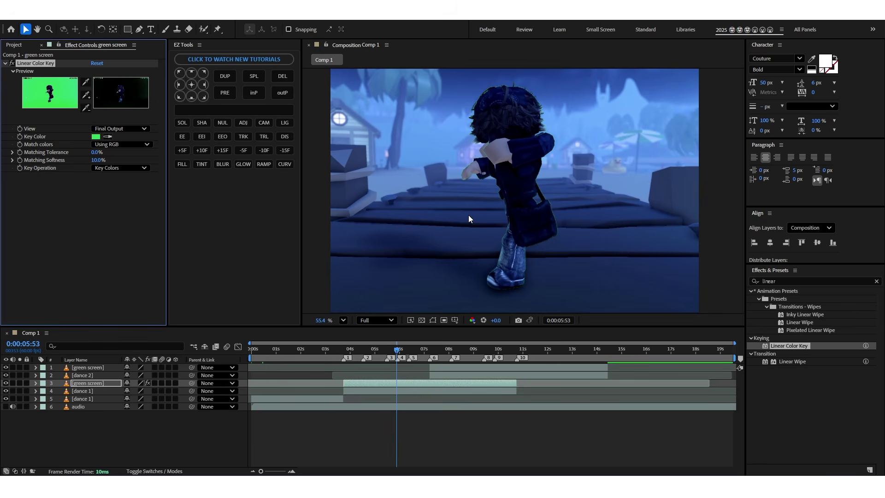
Hide the dance 1 layer directly beneath the keyed clip and raise the key's Matching Tolerance to 12%.
{"action": "left_click", "coordinate": [6, 391]}
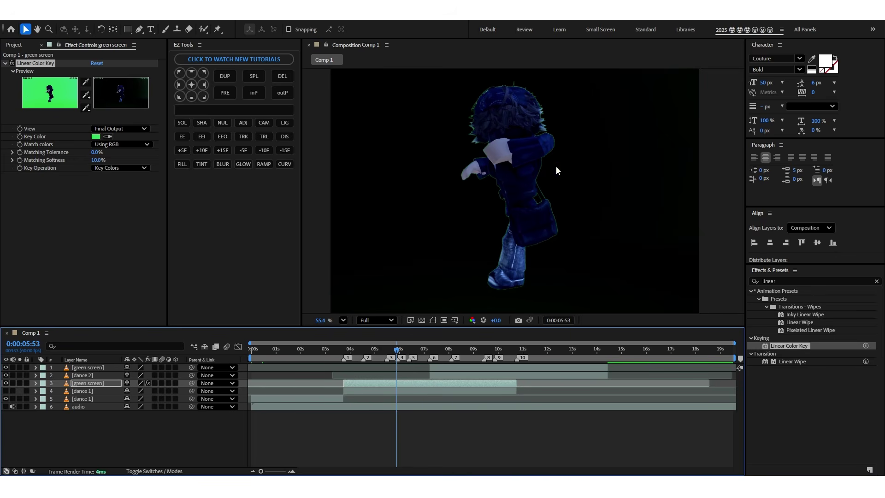
{"action": "scroll", "coordinate": [543, 163], "scroll_direction": "up", "scroll_amount": 5}
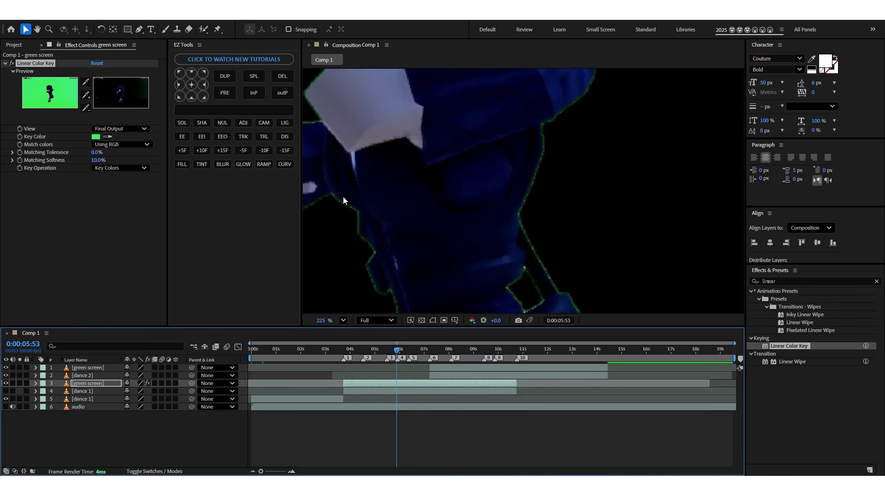
{"action": "left_click_drag", "start_coordinate": [98, 160], "coordinate": [96, 154]}
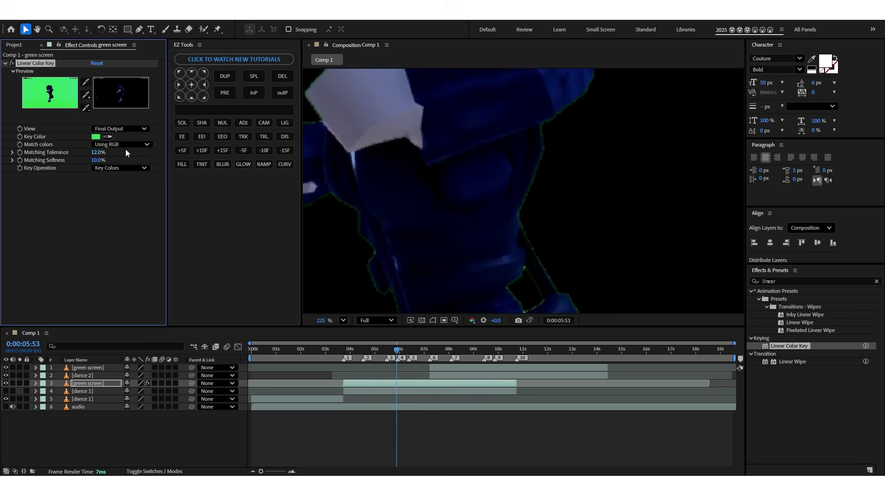
Inspect the avatar's hair and body edges while raising the key's Matching Tolerance to 15% and finally to 20%.
{"action": "left_click_drag", "start_coordinate": [483, 182], "coordinate": [611, 290]}
{"action": "left_click_drag", "start_coordinate": [459, 190], "coordinate": [487, 319]}
{"action": "left_click", "coordinate": [99, 153]}
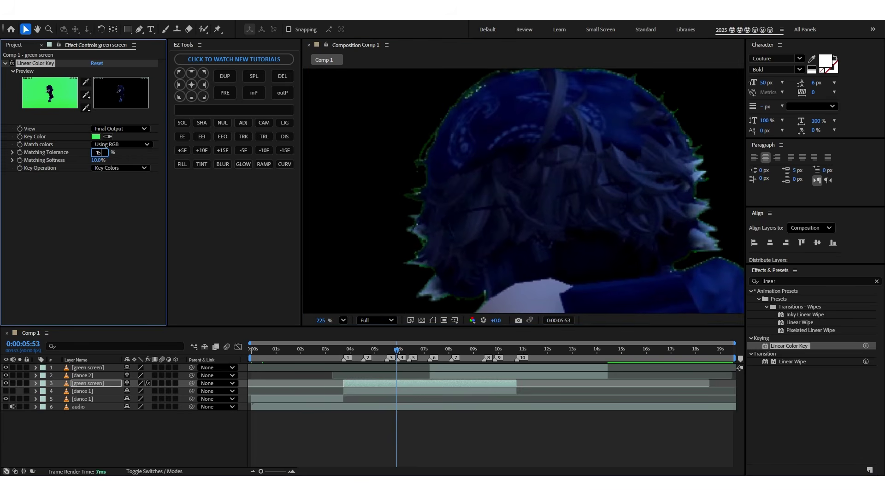
{"action": "scroll", "coordinate": [541, 171], "scroll_direction": "down", "scroll_amount": 4}
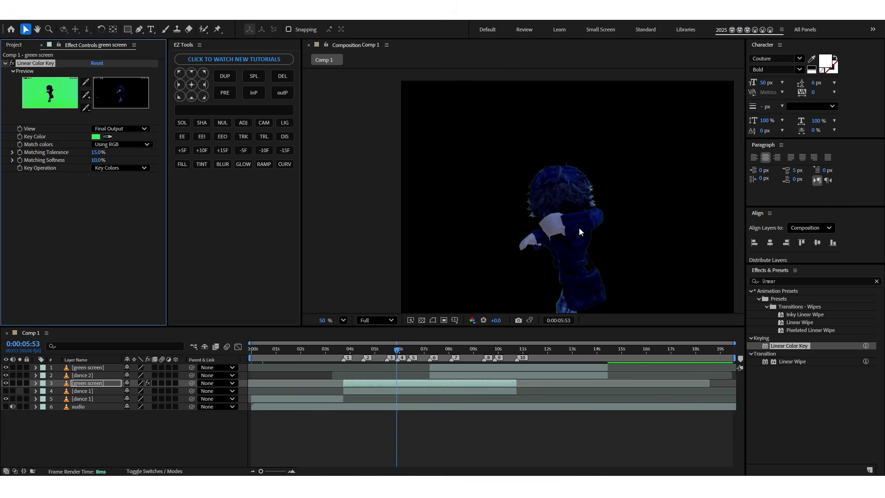
{"action": "scroll", "coordinate": [526, 236], "scroll_direction": "up", "scroll_amount": 10}
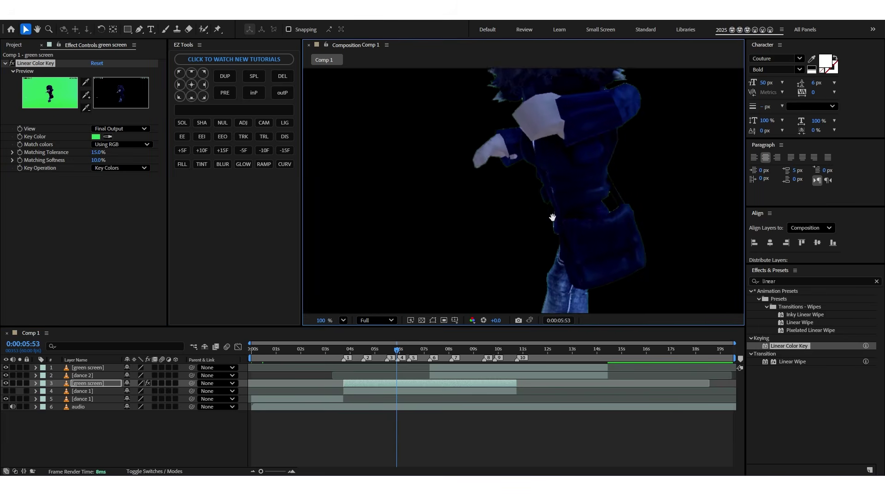
{"action": "left_click", "coordinate": [95, 151]}
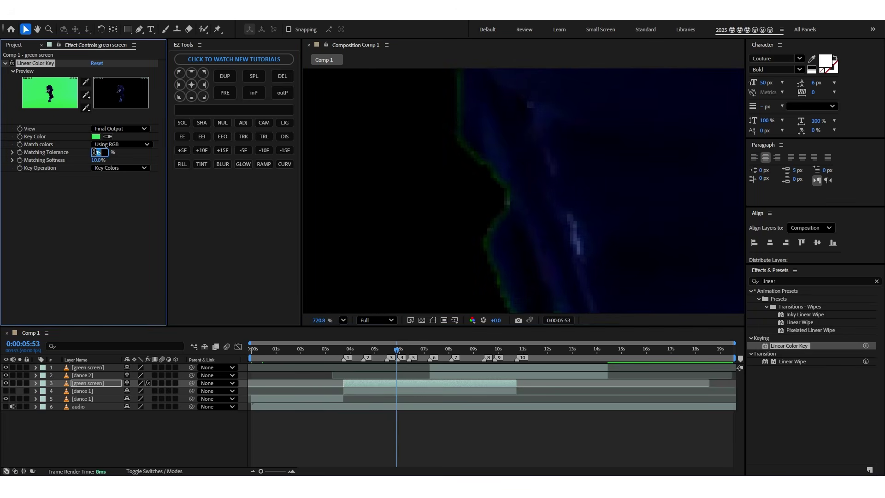
{"action": "scroll", "coordinate": [489, 158], "scroll_direction": "down", "scroll_amount": 6}
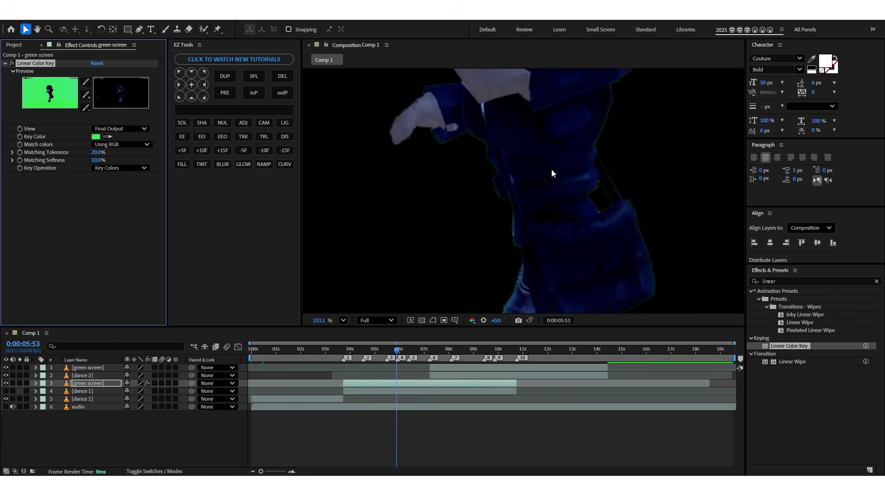
{"action": "left_click_drag", "start_coordinate": [534, 169], "coordinate": [527, 243]}
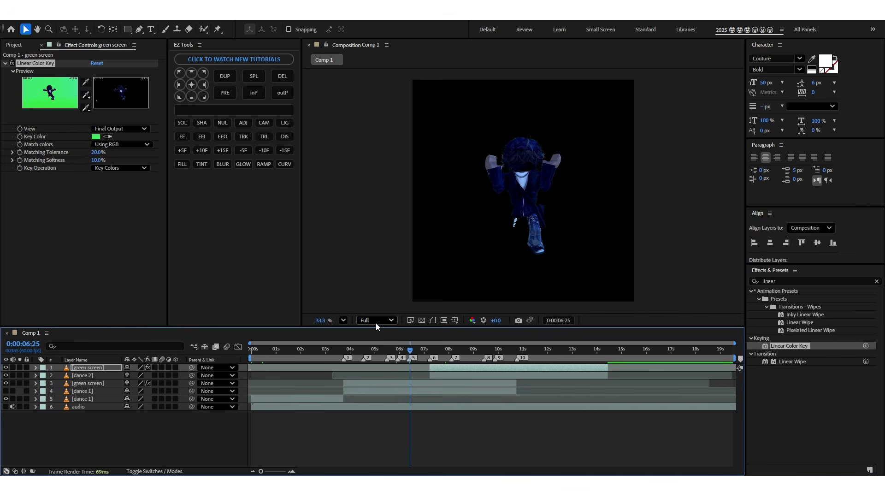
Set the composition preview resolution to Half and clear the layer selection.
{"action": "left_click", "coordinate": [376, 321]}
{"action": "left_click", "coordinate": [375, 362]}
{"action": "left_click", "coordinate": [391, 427]}
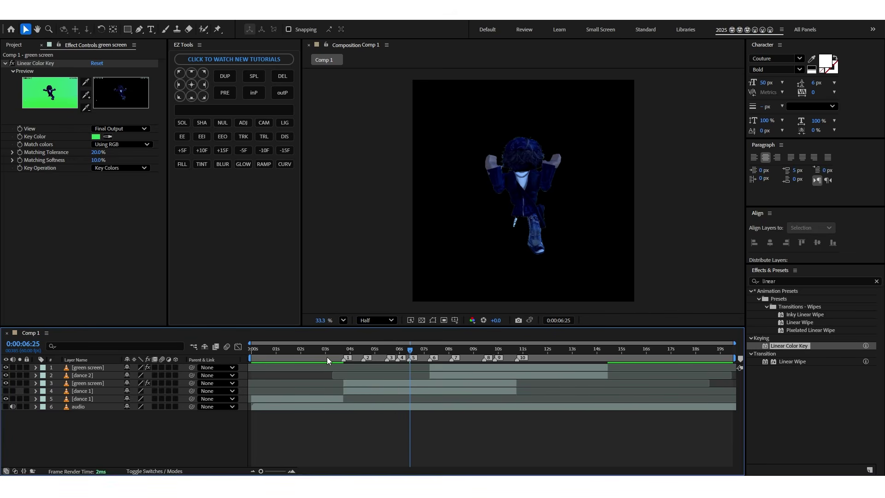
Pre-compose the green screen layer starting at marker 1 and the dance 1 clip directly beneath it, each separately.
{"action": "left_click", "coordinate": [389, 385]}
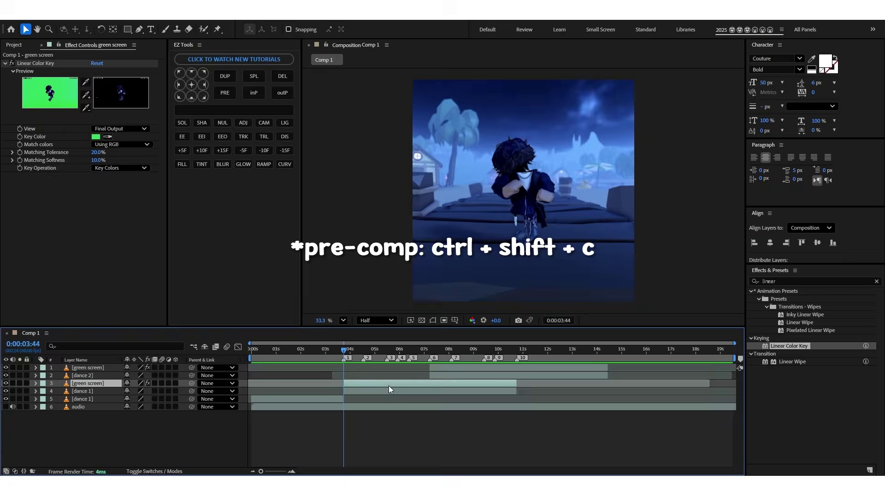
{"action": "key", "text": "ctrl+shift+c"}
{"action": "left_click", "coordinate": [363, 245]}
{"action": "left_click", "coordinate": [489, 308]}
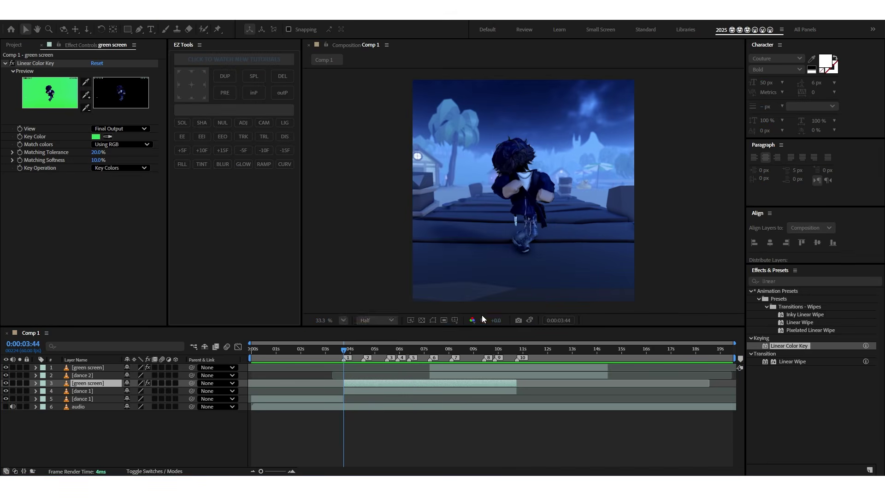
{"action": "left_click", "coordinate": [349, 390]}
{"action": "key", "text": "ctrl+shift+c"}
{"action": "left_click", "coordinate": [489, 309]}
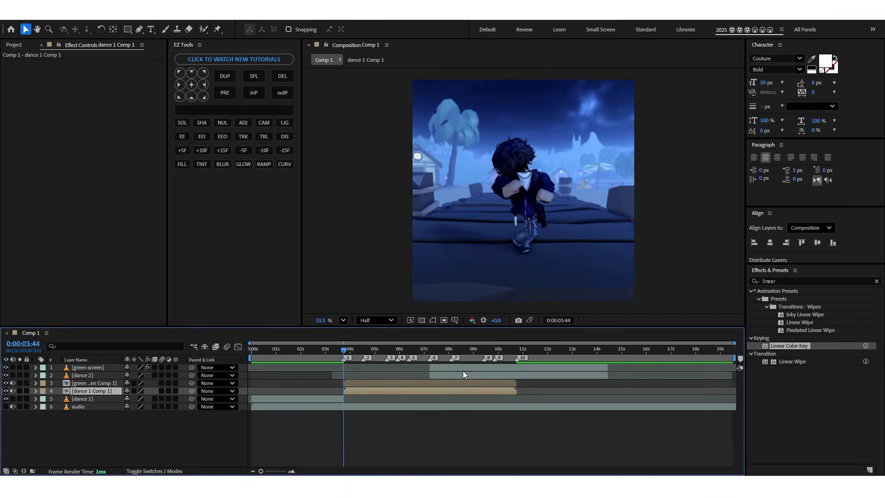
Pre-compose the green screen layer starting at marker 6 and the dance 2 layer beneath it, each separately.
{"action": "left_click", "coordinate": [463, 367]}
{"action": "key", "text": "ctrl+shift+c"}
{"action": "left_click", "coordinate": [479, 310]}
{"action": "left_click", "coordinate": [432, 376]}
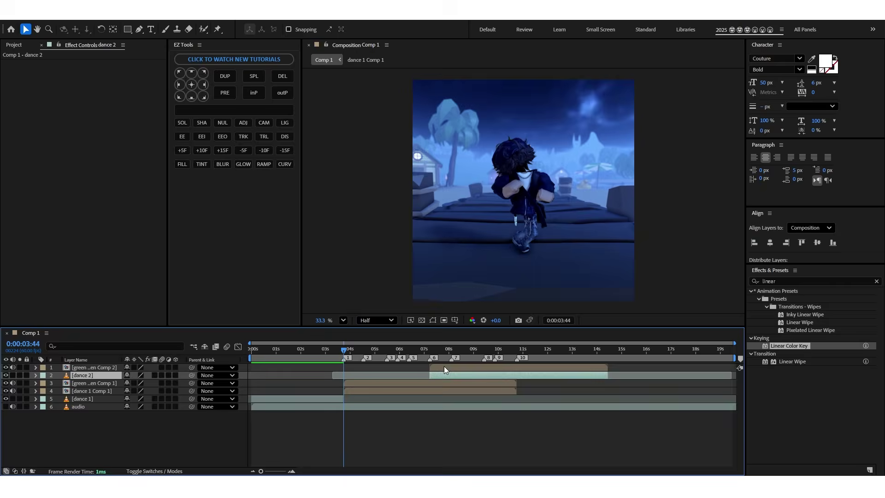
{"action": "key", "text": "ctrl+shift+c"}
{"action": "left_click", "coordinate": [489, 309]}
Apply the NORMAL VELO preset to green screen Comp 1 and repeat its Timewarp Speed keyframes at marker 2.
{"action": "left_click", "coordinate": [377, 383]}
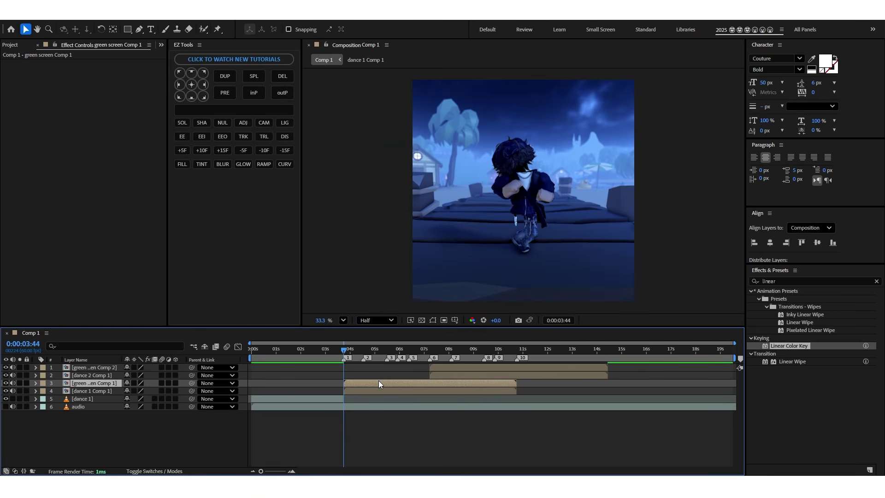
{"action": "key", "text": "ctrl+space"}
{"action": "type", "text": "velo"}
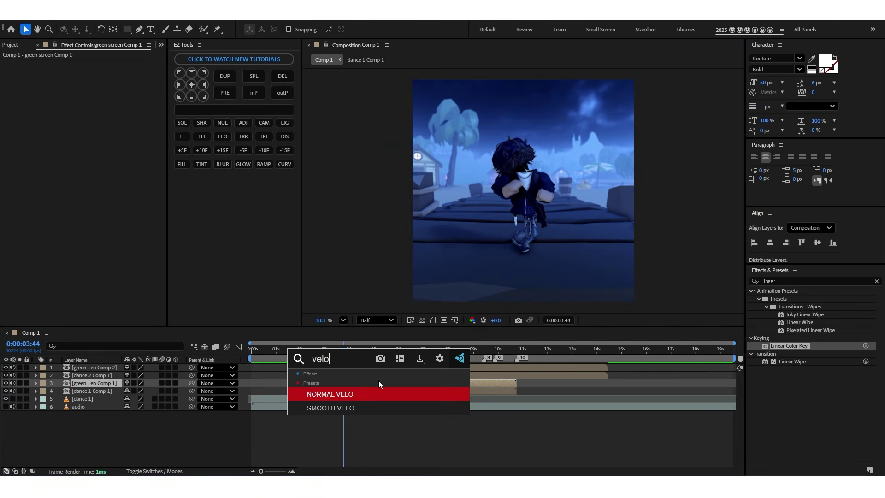
{"action": "left_click", "coordinate": [350, 393]}
{"action": "key", "text": "u"}
{"action": "key", "text": "equal"}
{"action": "key", "text": "equal"}
{"action": "key", "text": "equal"}
{"action": "left_click_drag", "start_coordinate": [321, 394], "coordinate": [423, 401]}
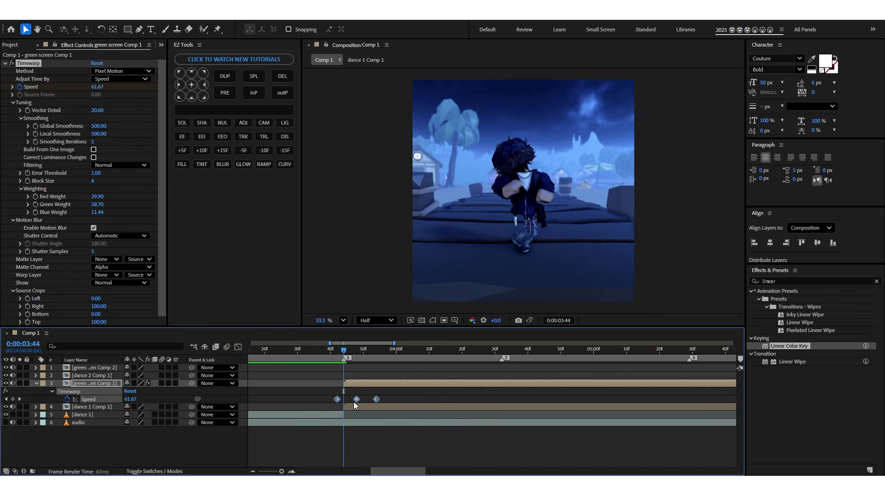
{"action": "left_click", "coordinate": [501, 356]}
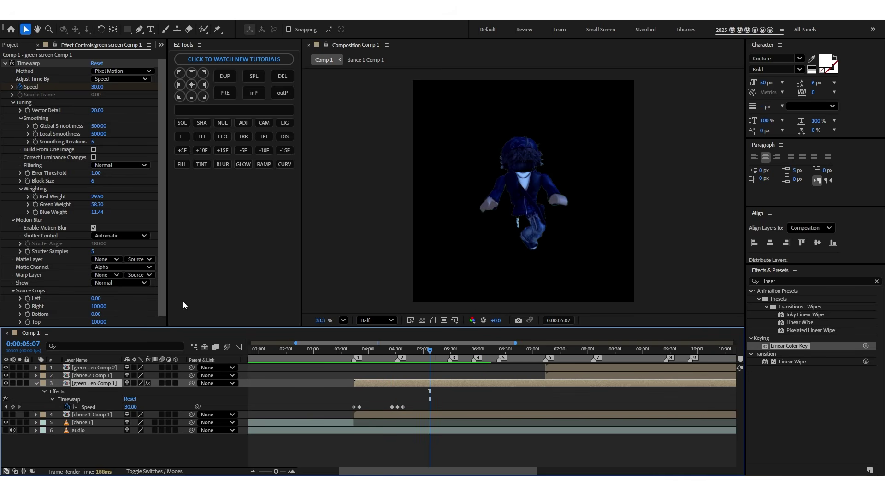
Set Timewarp's manual Shutter Angle to 300 and paste the marker 2 Speed keyframes at the following markers on green screen Comp 1.
{"action": "type", "text": "300"}
{"action": "key", "text": "Return"}
{"action": "left_click_drag", "start_coordinate": [383, 399], "coordinate": [404, 410]}
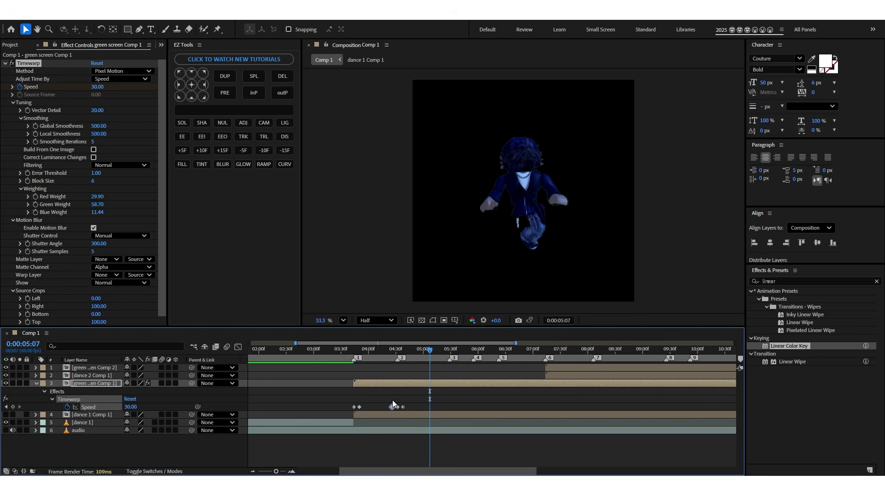
{"action": "key", "text": "ctrl+c"}
{"action": "left_click", "coordinate": [444, 351]}
{"action": "key", "text": "ctrl+v"}
{"action": "left_click", "coordinate": [451, 353]}
{"action": "left_click", "coordinate": [336, 350]}
{"action": "key", "text": "space"}
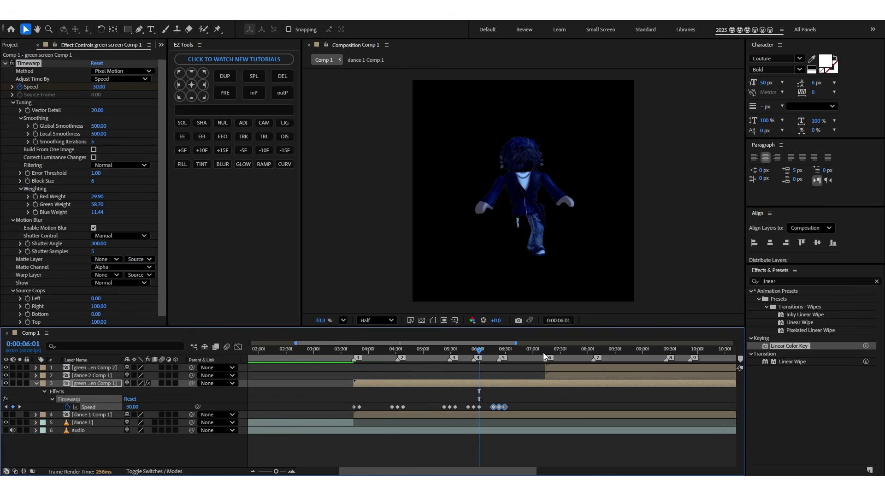
Paste the Speed keyframes from marker 6 onward and delete the unneeded keyframes near marker 8 on green screen Comp 2.
{"action": "left_click", "coordinate": [546, 352]}
{"action": "key", "text": "ctrl+v"}
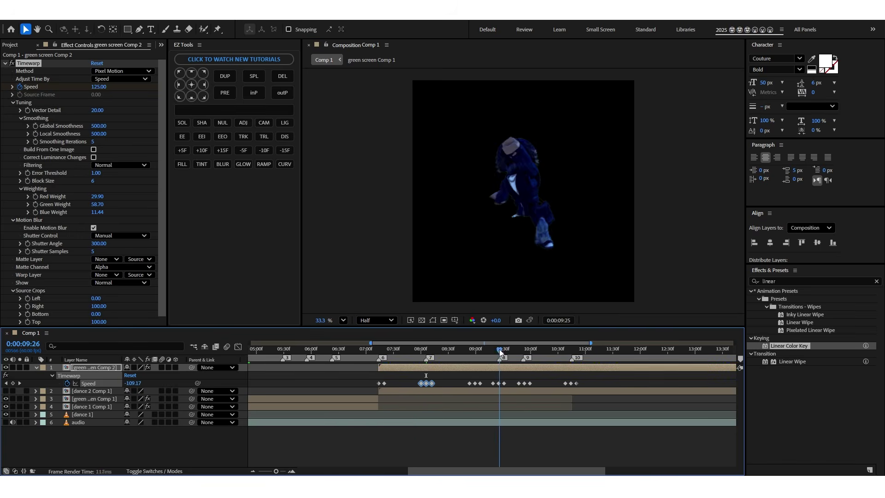
{"action": "mouse_move", "coordinate": [489, 379]}
{"action": "left_mouse_down"}
{"action": "mouse_move", "coordinate": [506, 387]}
{"action": "mouse_move", "coordinate": [484, 388]}
{"action": "mouse_move", "coordinate": [499, 383]}
{"action": "left_mouse_up"}
{"action": "key", "text": "Delete"}
{"action": "left_click", "coordinate": [524, 352]}
{"action": "left_click_drag", "start_coordinate": [569, 351], "coordinate": [572, 352]}
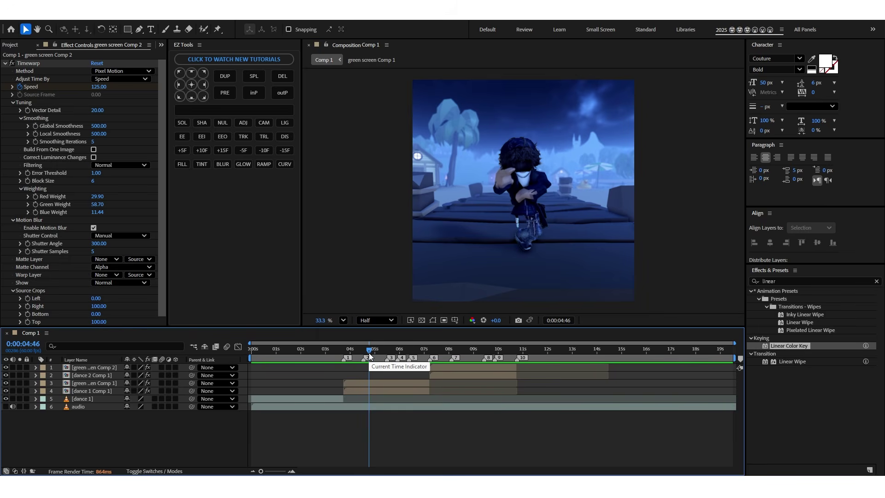
Pre-compose the retimed green screen and dance layers again and duplicate green screen Comp 3.
{"action": "left_click", "coordinate": [377, 383]}
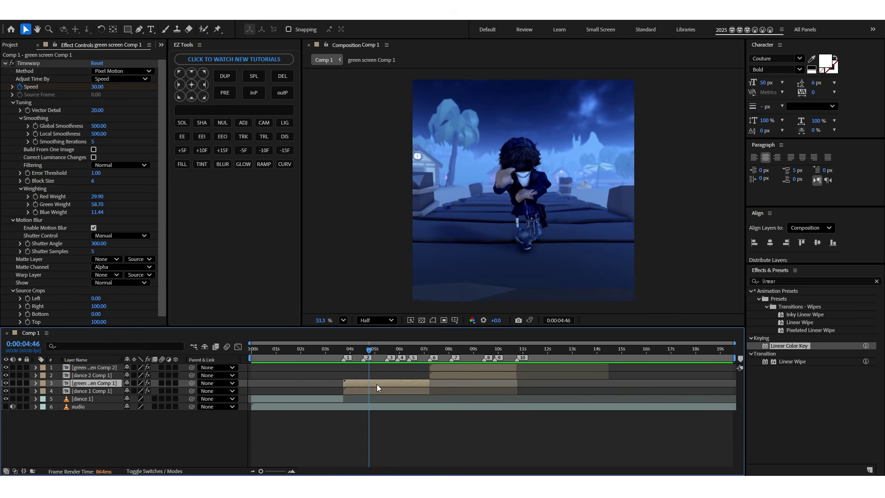
{"action": "key", "text": "ctrl+shift+c"}
{"action": "left_click", "coordinate": [488, 311]}
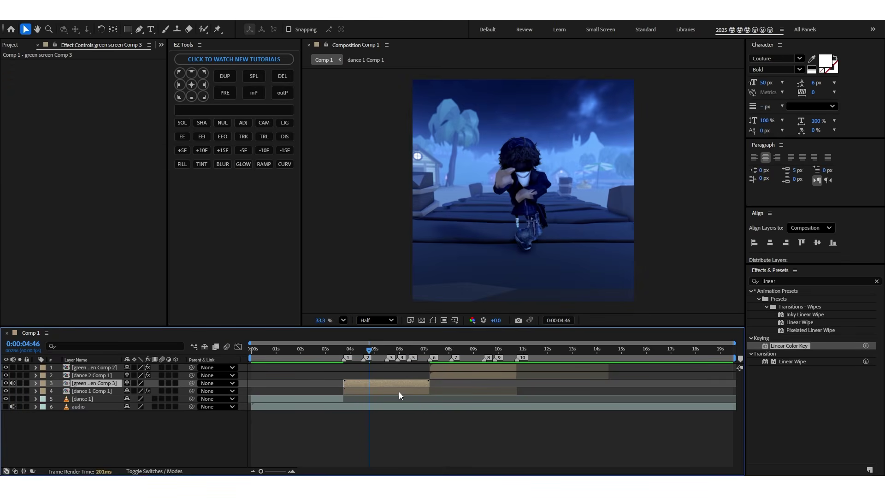
{"action": "left_click", "coordinate": [449, 375]}
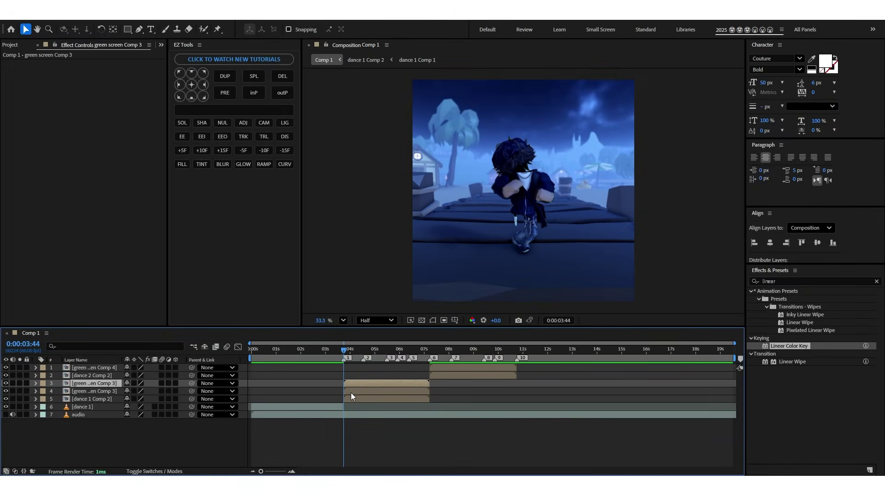
Add Glow to the lower green screen Comp 3 with Threshold 22.7%, plus a duplicate Glow with Threshold 65.9% and Radius 237.
{"action": "left_click", "coordinate": [356, 391]}
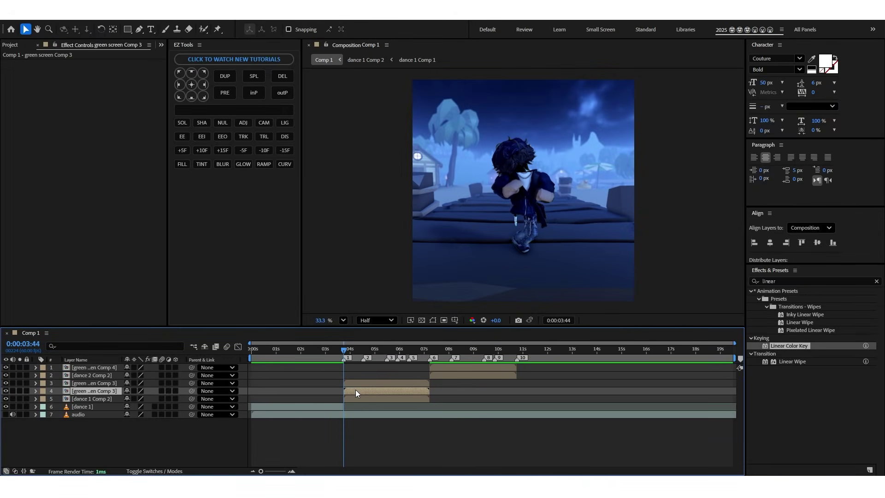
{"action": "left_click", "coordinate": [811, 281]}
{"action": "type", "text": "glow"}
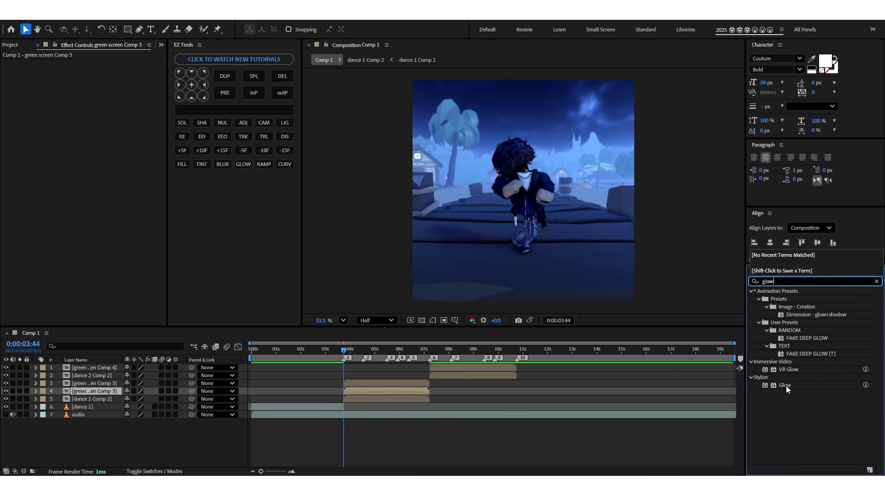
{"action": "double_click", "coordinate": [786, 385]}
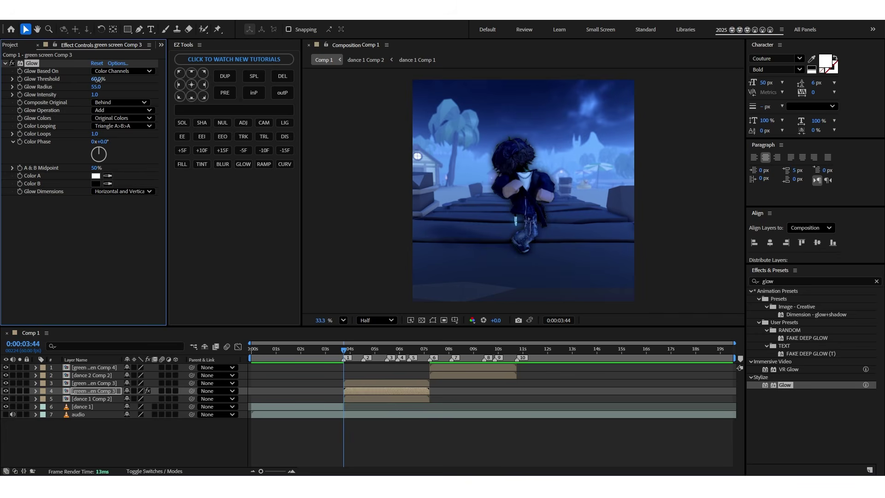
{"action": "left_click_drag", "start_coordinate": [80, 84], "coordinate": [49, 89]}
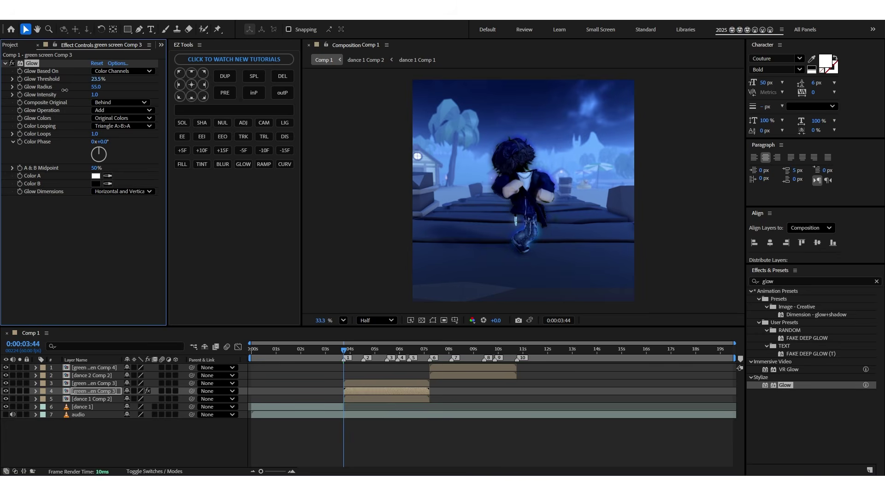
{"action": "key", "text": "ctrl+d"}
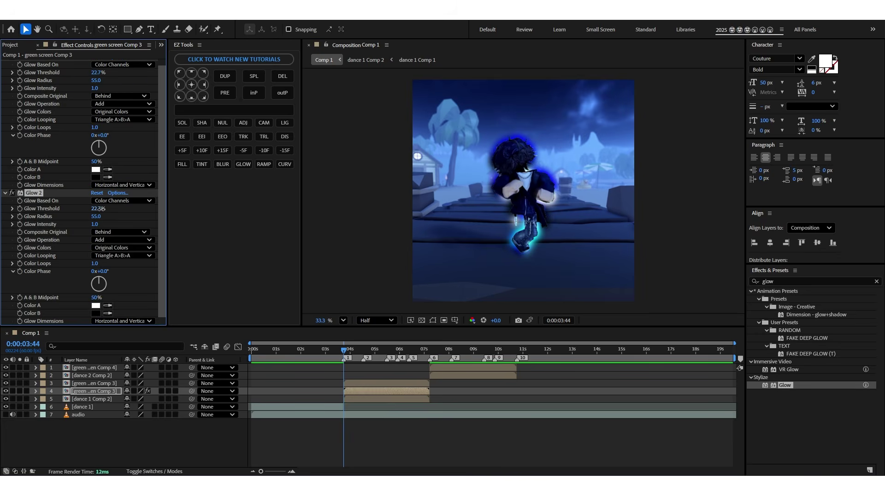
{"action": "left_click_drag", "start_coordinate": [100, 208], "coordinate": [161, 215]}
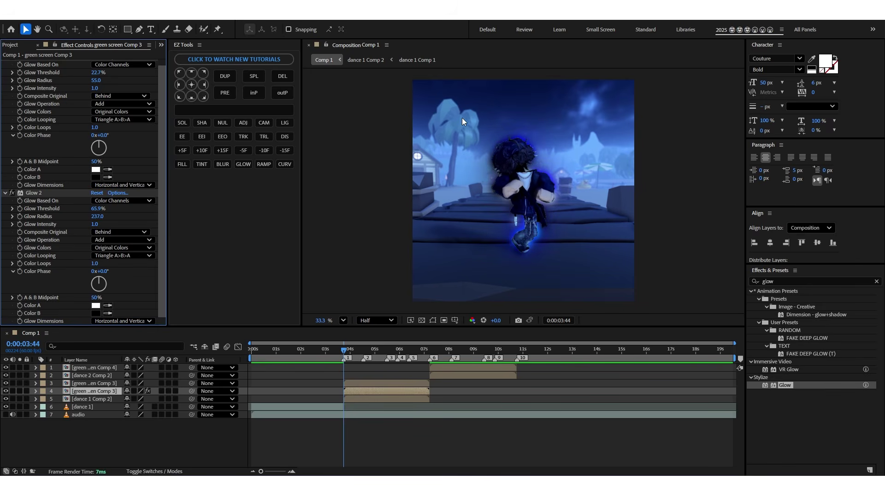
Apply the Bevel Alpha effect to the upper green screen Comp 3 copy.
{"action": "left_click", "coordinate": [404, 383]}
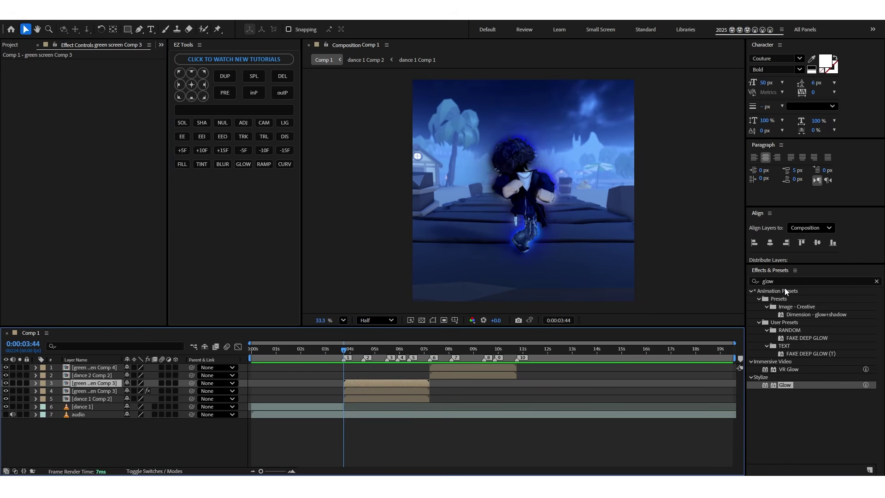
{"action": "left_click", "coordinate": [786, 281]}
{"action": "double_click", "coordinate": [786, 283]}
{"action": "type", "text": "bev"}
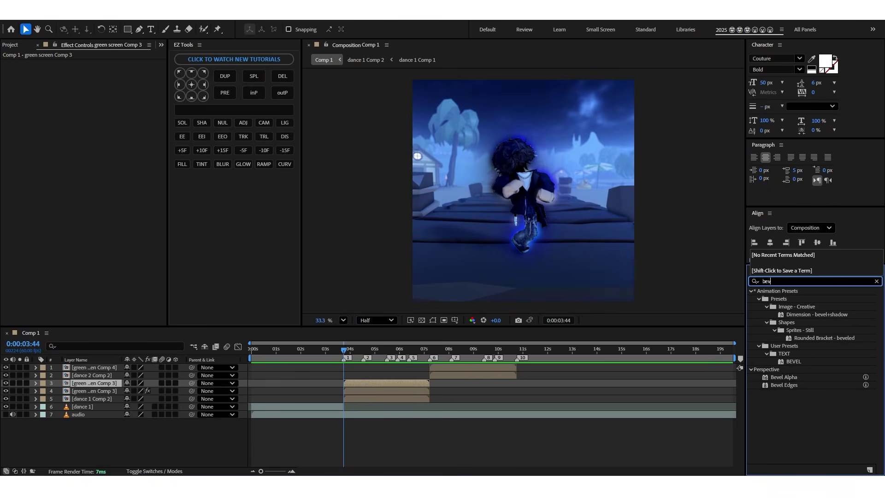
{"action": "left_click", "coordinate": [787, 376]}
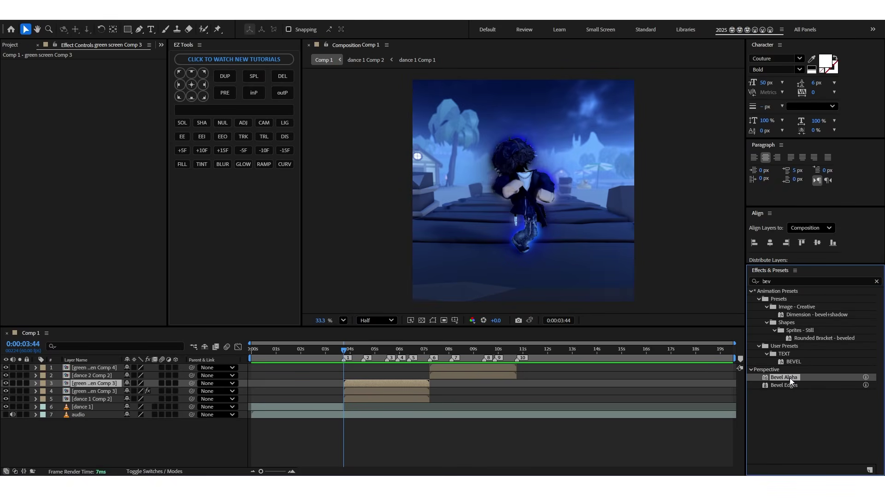
{"action": "double_click", "coordinate": [790, 378]}
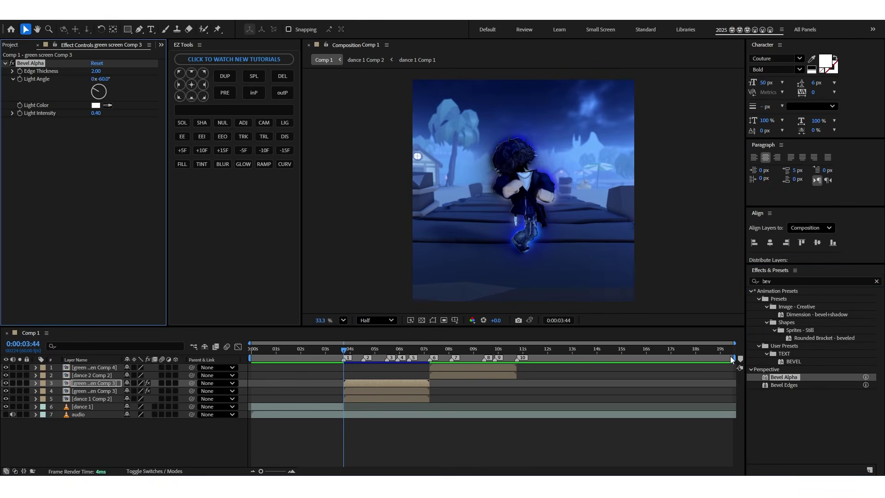
Set Bevel Alpha's Edge Thickness to 3, Light Angle to -45° and Light Intensity to 0.44.
{"action": "left_click", "coordinate": [96, 72]}
{"action": "type", "text": "3"}
{"action": "key", "text": "Return"}
{"action": "left_click_drag", "start_coordinate": [96, 113], "coordinate": [76, 117]}
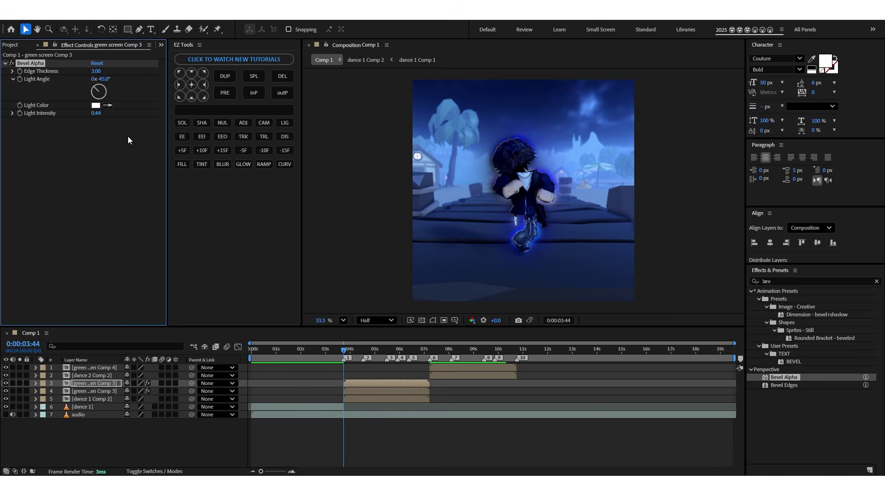
Add Brightness & Contrast to the beveled green screen Comp 3 and set Brightness to 27.
{"action": "left_click", "coordinate": [364, 383]}
{"action": "key", "text": "ctrl+space"}
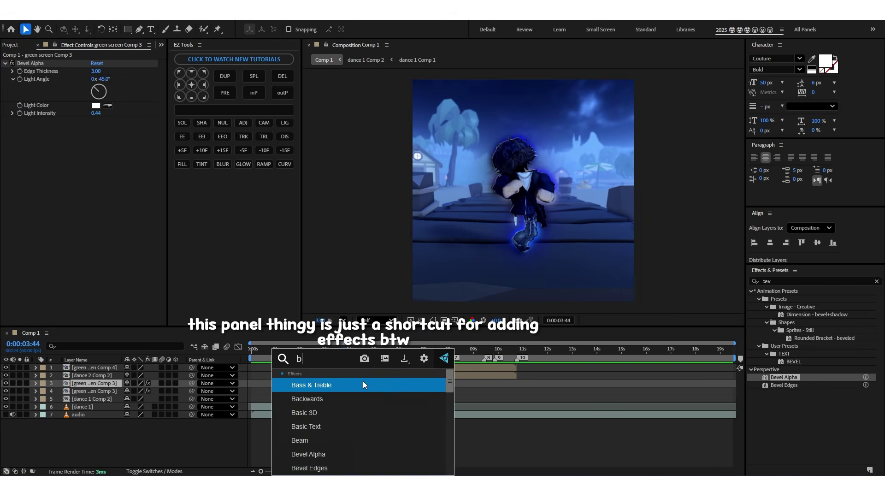
{"action": "type", "text": "right"}
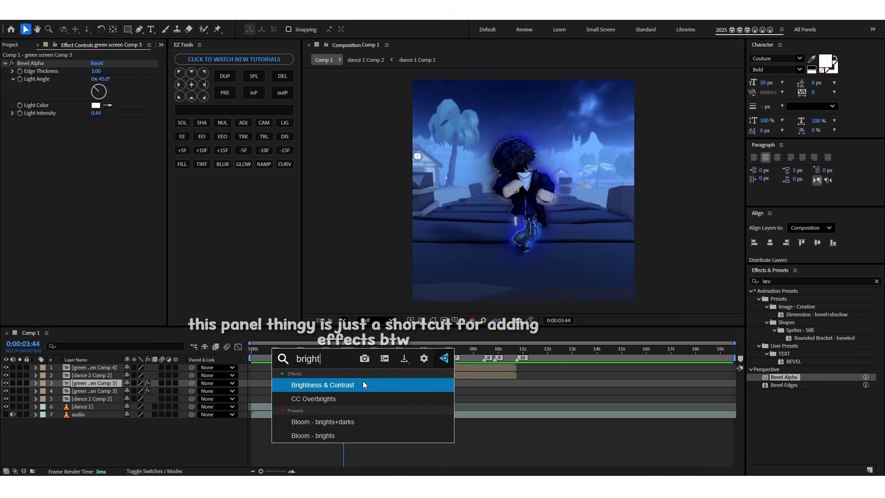
{"action": "key", "text": "Return"}
{"action": "left_click_drag", "start_coordinate": [92, 131], "coordinate": [389, 183]}
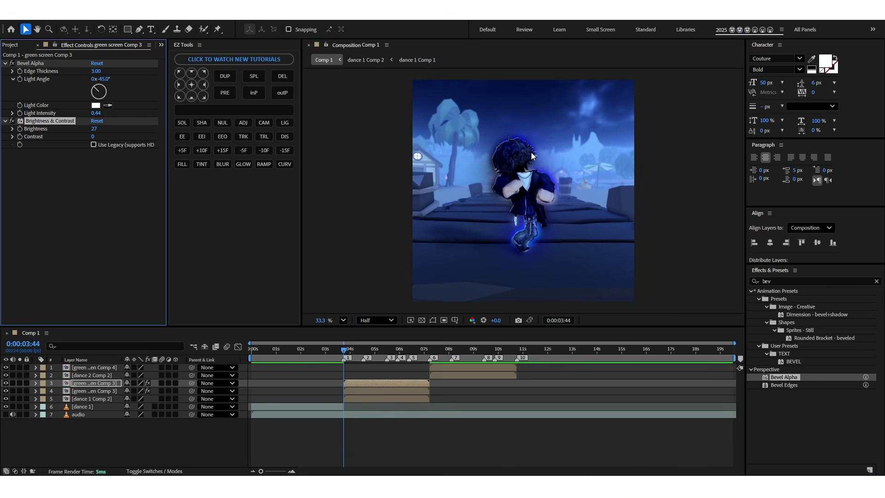
Duplicate the beveled green screen Comp 3, place the copy beneath the glowing one and delete all its effects.
{"action": "left_click", "coordinate": [375, 384]}
{"action": "key", "text": "ctrl+d"}
{"action": "left_click_drag", "start_coordinate": [91, 390], "coordinate": [90, 402]}
{"action": "left_click", "coordinate": [27, 65]}
{"action": "key", "text": "ctrl+a"}
{"action": "key", "text": "Delete"}
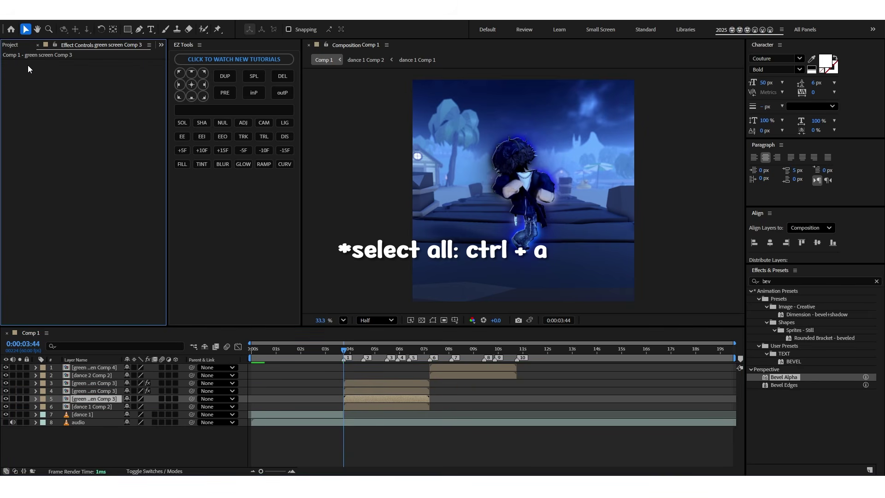
Scale up the effect-free green screen copy behind the avatar and set its Position to 722, 558.
{"action": "key", "text": "s"}
{"action": "left_click_drag", "start_coordinate": [138, 406], "coordinate": [69, 406]}
{"action": "key", "text": "p"}
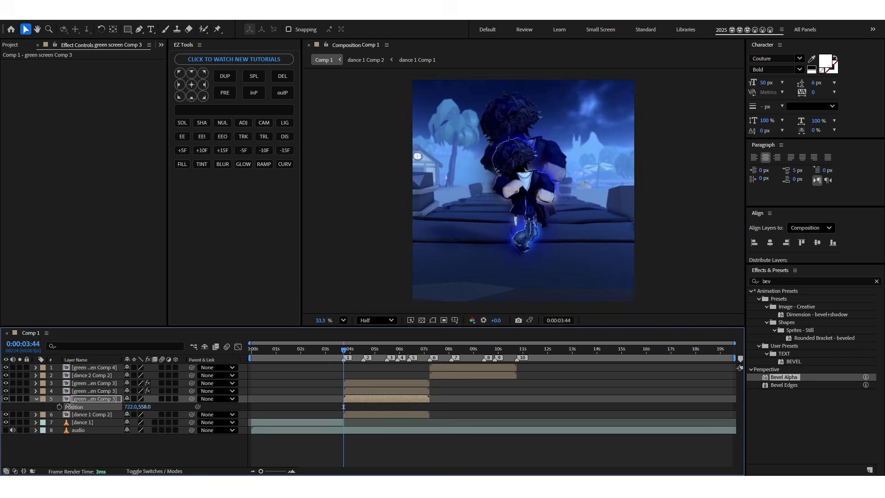
{"action": "key", "text": "p"}
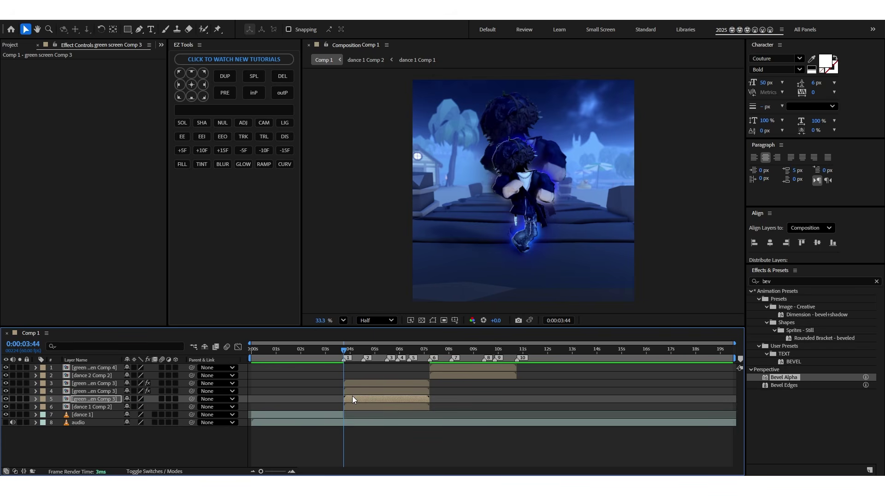
Apply the CC Ball Action effect to the enlarged green screen copy.
{"action": "type", "text": "cc ball"}
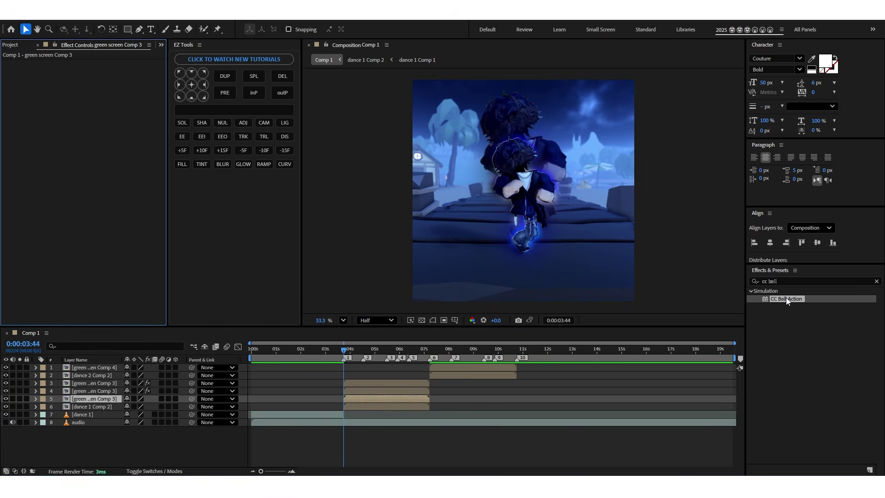
{"action": "double_click", "coordinate": [787, 299]}
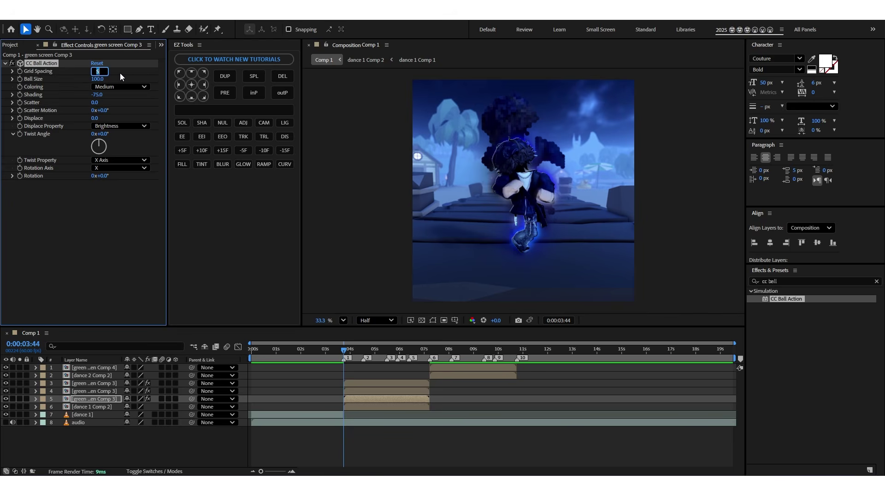
Set the CC Ball Action Grid Spacing to 6 and Ball Size to 49 on the enlarged green screen copy.
{"action": "type", "text": "3"}
{"action": "key", "text": "Tab"}
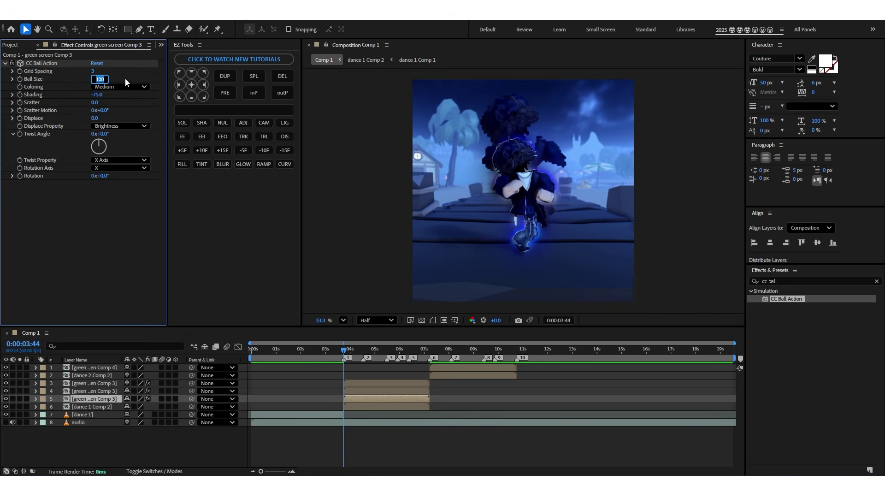
{"action": "type", "text": "45"}
{"action": "key", "text": "Return"}
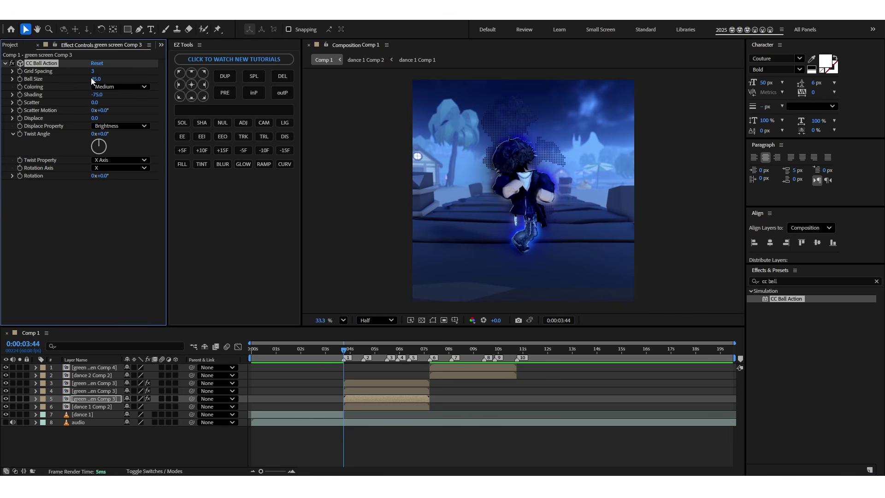
{"action": "left_click_drag", "start_coordinate": [95, 78], "coordinate": [95, 72]}
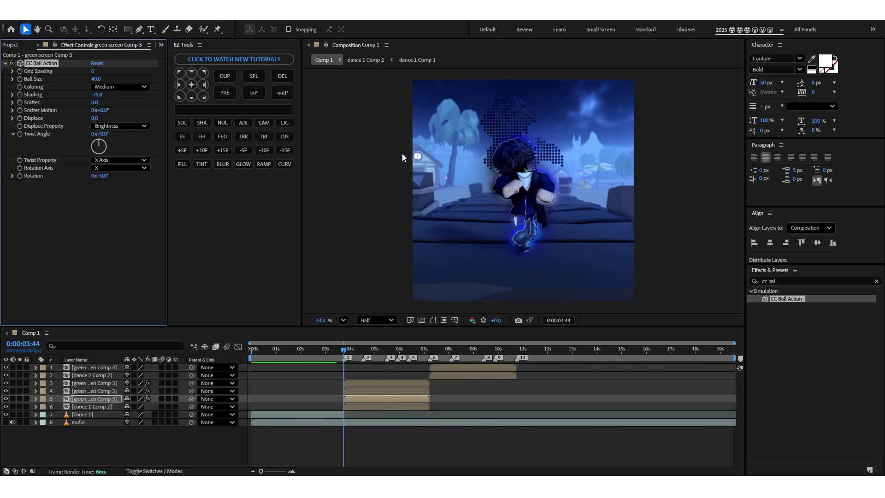
Add a Glow effect to the dotted copy with Glow Threshold 31% and Glow Radius 70.
{"action": "left_click", "coordinate": [242, 165]}
{"action": "left_click_drag", "start_coordinate": [94, 208], "coordinate": [66, 203]}
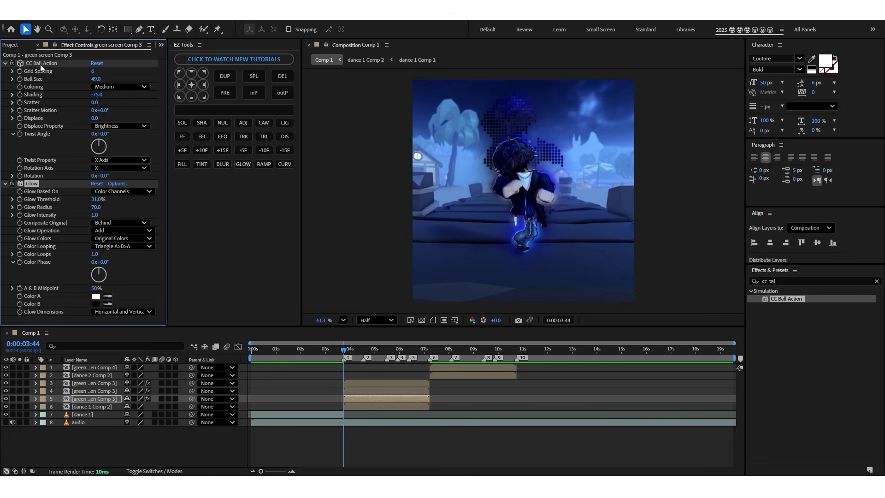
Try replacing the enlarged copy's effects with an inverted Find Edges effect.
{"action": "key", "text": "Delete"}
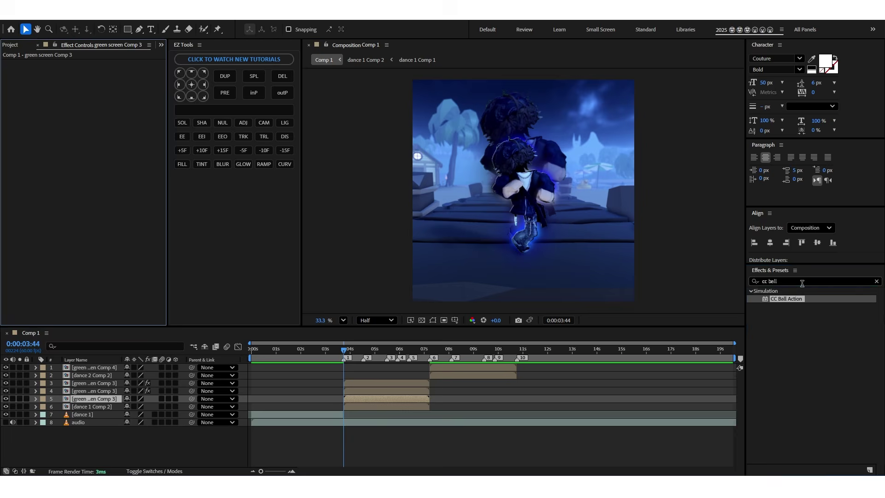
{"action": "left_click", "coordinate": [802, 284]}
{"action": "type", "text": "find"}
{"action": "double_click", "coordinate": [797, 298]}
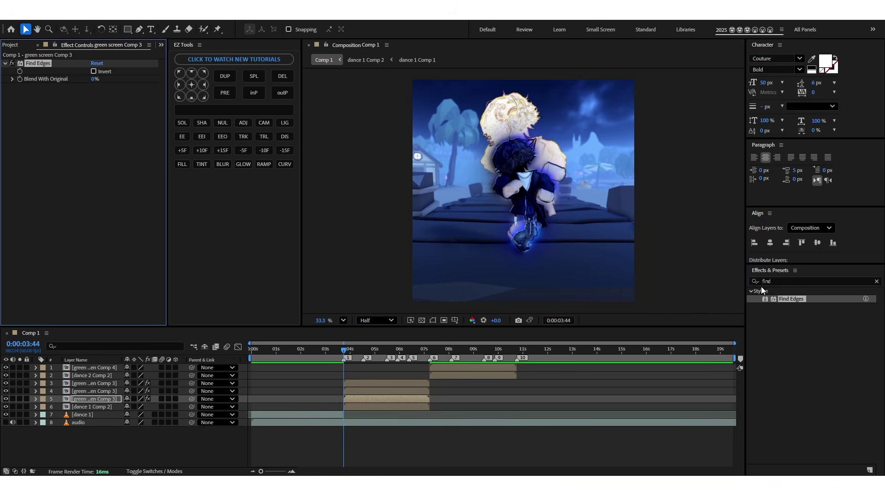
{"action": "left_click", "coordinate": [94, 71]}
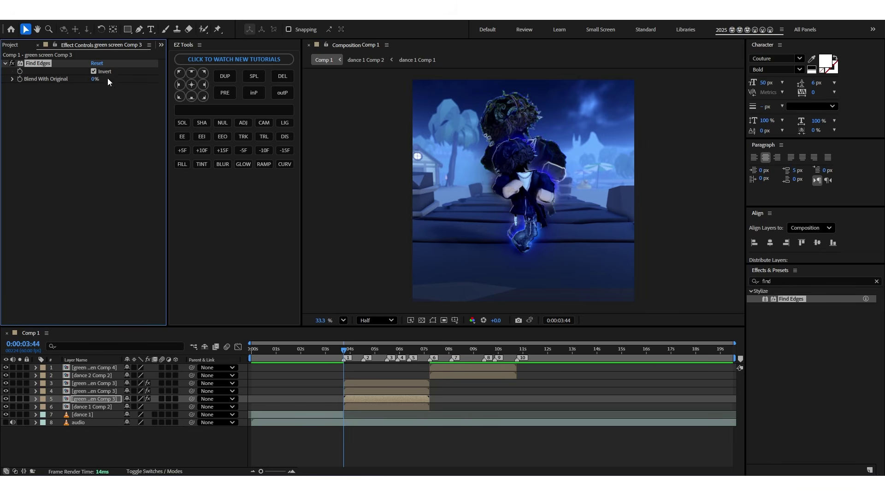
Try the Screen blending mode on the enlarged copy with the edge outlines.
{"action": "right_click", "coordinate": [351, 399]}
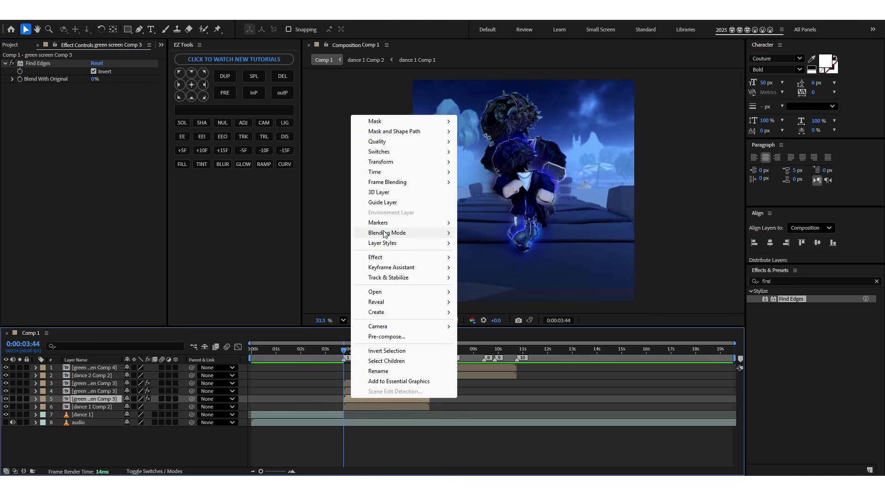
{"action": "mouse_move", "coordinate": [386, 233]}
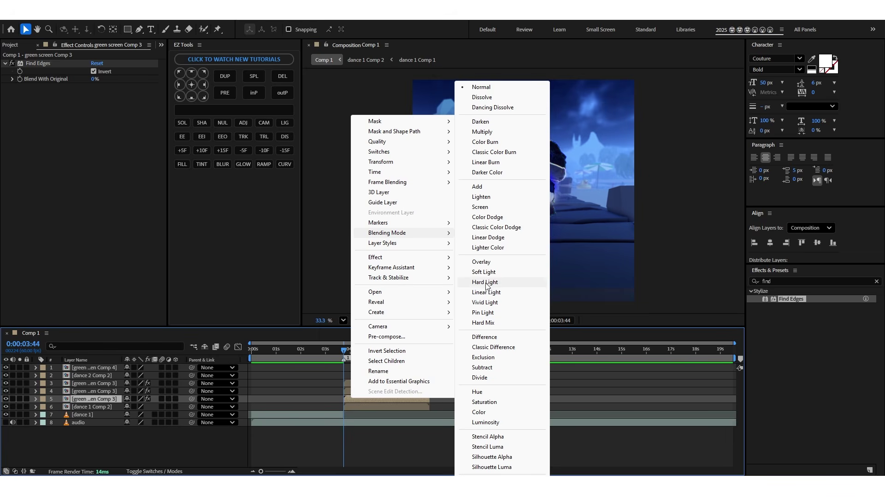
{"action": "left_click", "coordinate": [480, 208]}
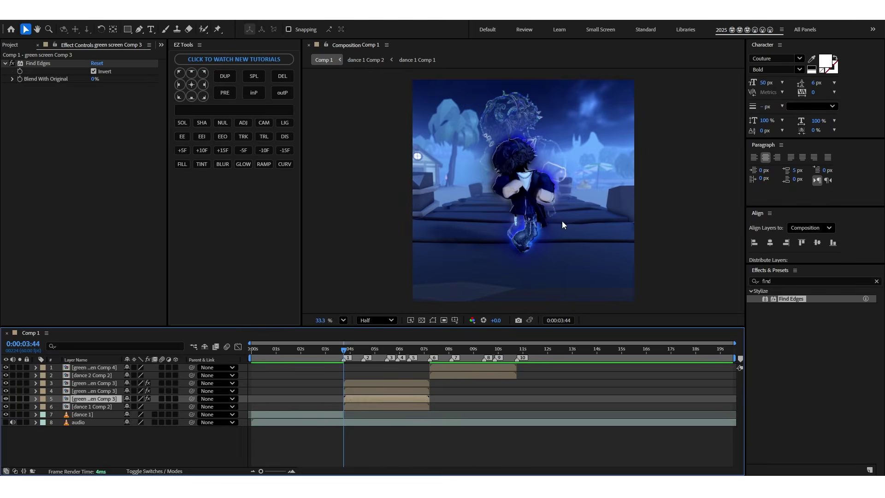
Add a Tint effect to the outlined copy and map white to a bright blue.
{"action": "left_click", "coordinate": [201, 163]}
{"action": "left_click", "coordinate": [96, 102]}
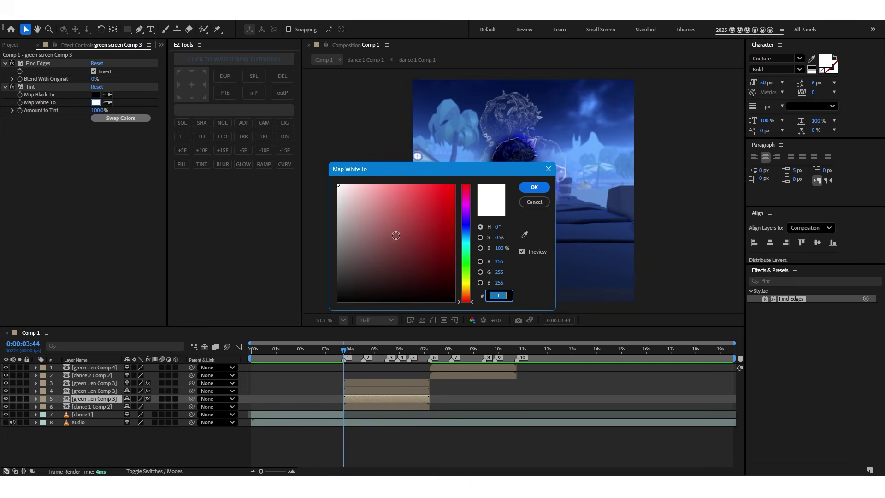
{"action": "type", "text": "FF0000"}
{"action": "left_click_drag", "start_coordinate": [477, 167], "coordinate": [264, 93]}
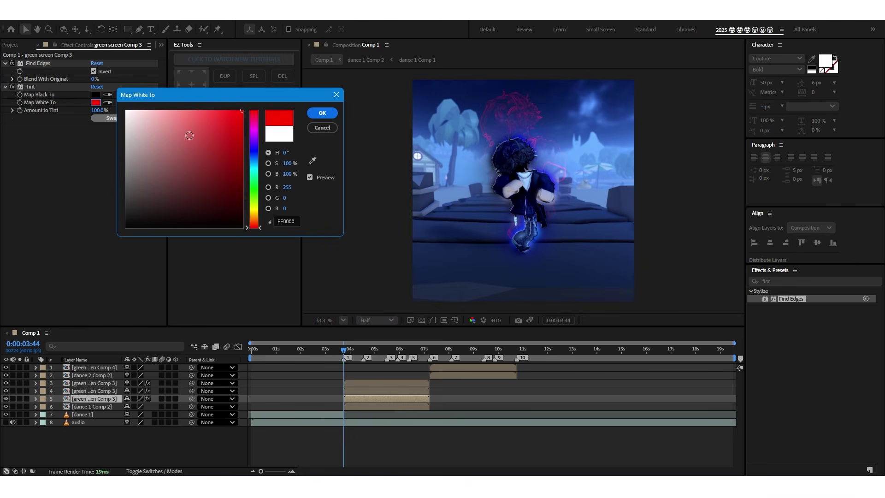
{"action": "left_click_drag", "start_coordinate": [186, 135], "coordinate": [37, 50]}
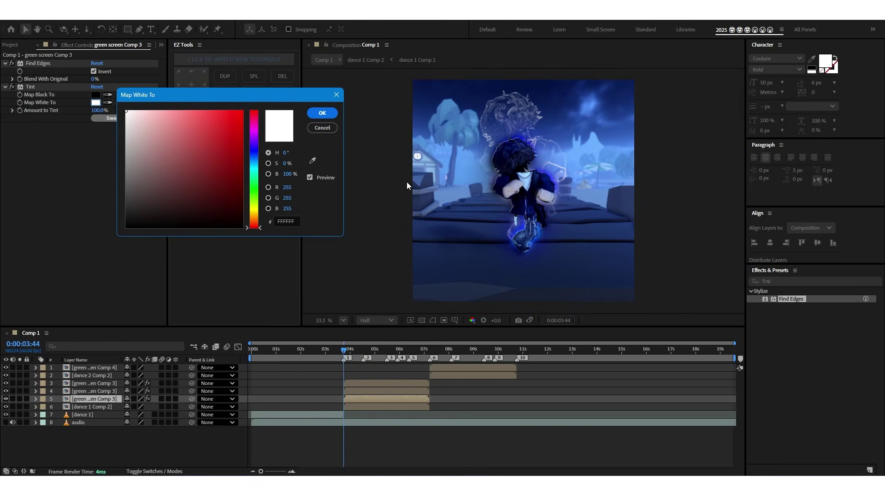
{"action": "left_click", "coordinate": [312, 160]}
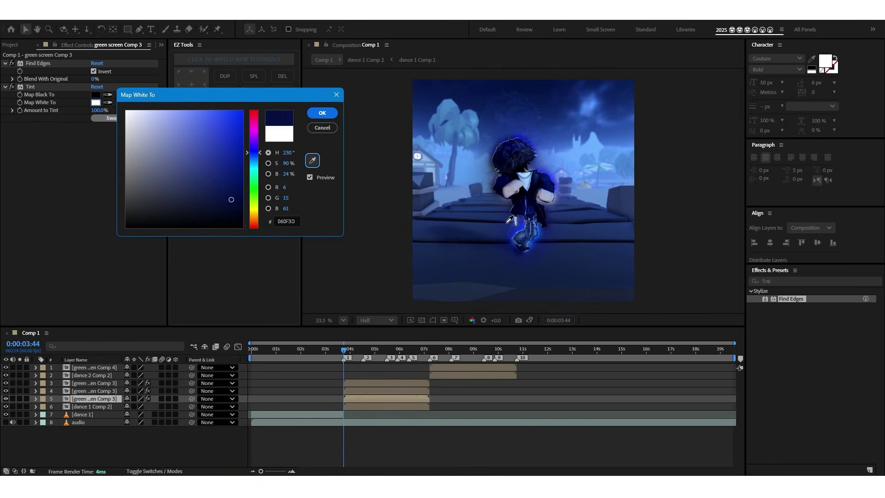
{"action": "left_click", "coordinate": [531, 243]}
{"action": "left_click_drag", "start_coordinate": [225, 125], "coordinate": [210, 109]}
{"action": "left_click", "coordinate": [322, 113]}
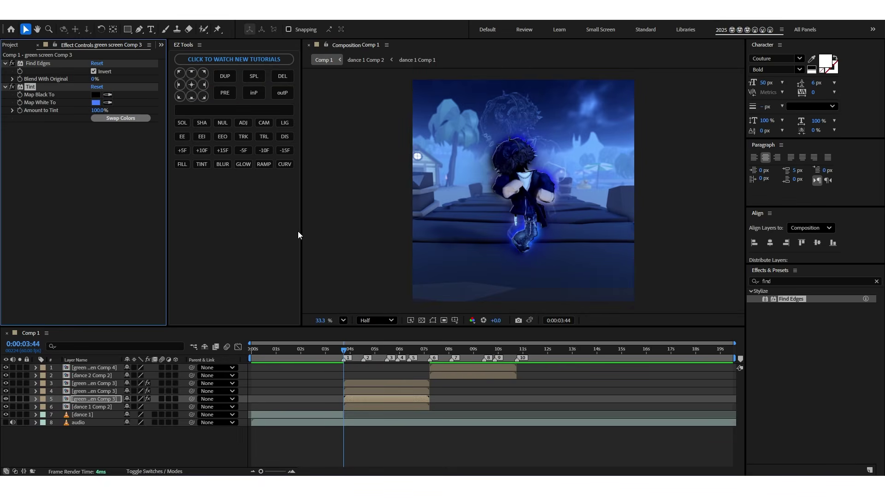
Add a Glow effect with Glow Radius 31 to the tinted outline copy and duplicate the effect twice.
{"action": "left_click", "coordinate": [798, 280]}
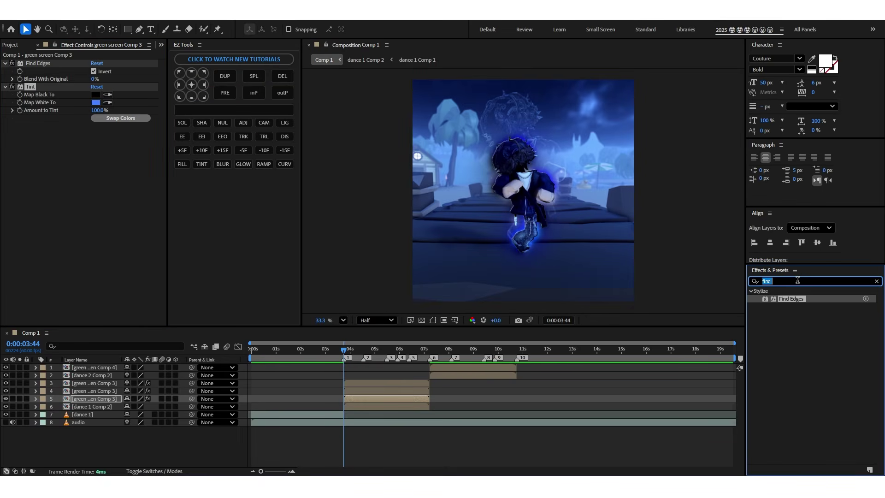
{"action": "type", "text": "glow"}
{"action": "double_click", "coordinate": [786, 385]}
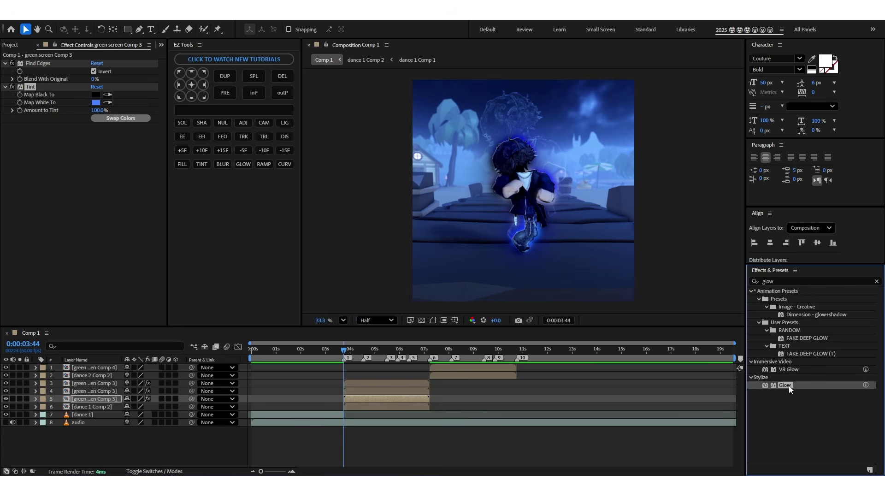
{"action": "left_click_drag", "start_coordinate": [95, 149], "coordinate": [104, 151]}
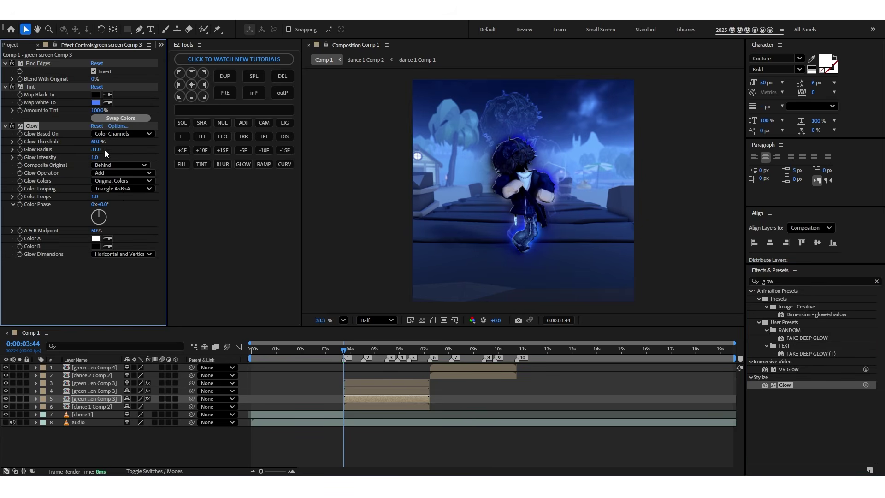
{"action": "key", "text": "ctrl+d"}
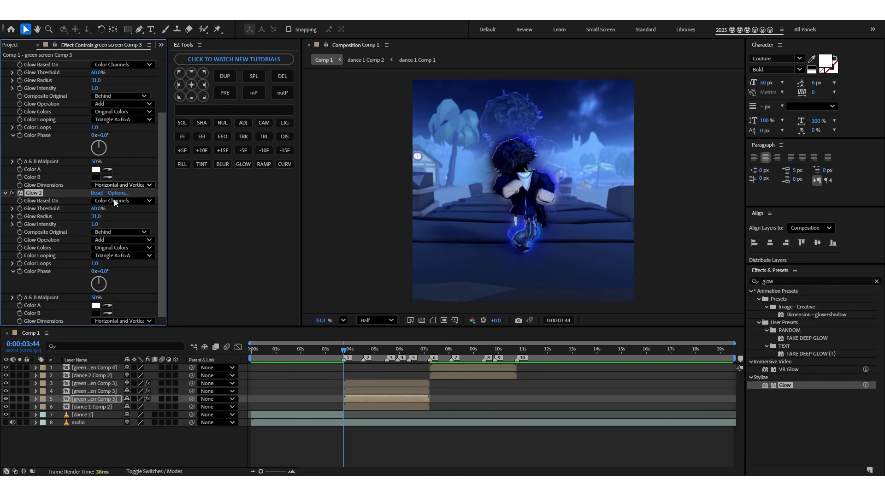
{"action": "key", "text": "ctrl+d"}
Set the composition preview resolution to Full.
{"action": "left_click", "coordinate": [377, 320]}
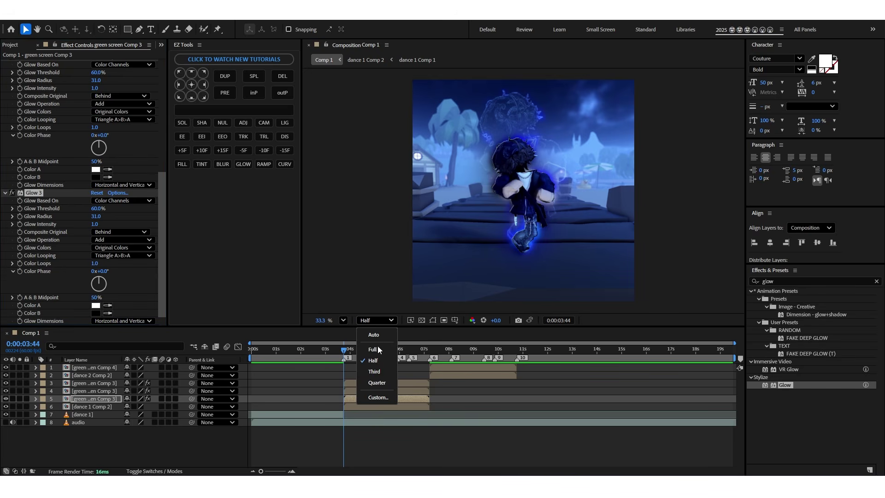
{"action": "left_click", "coordinate": [378, 349]}
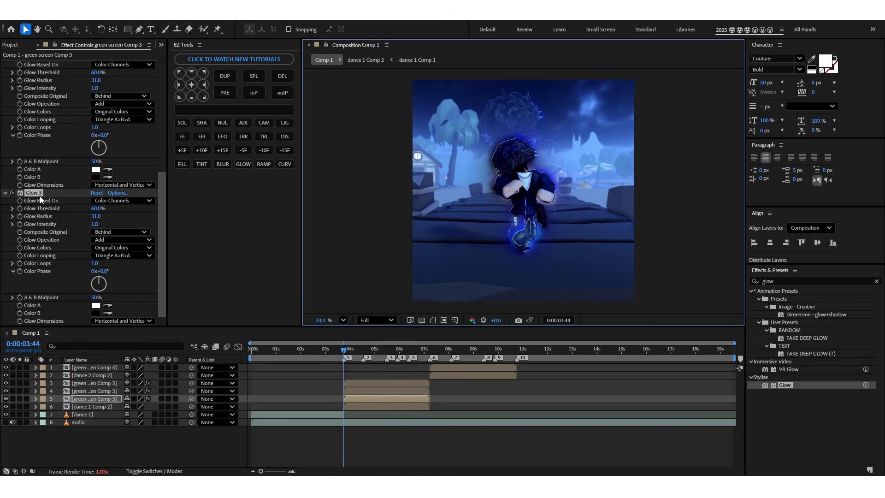
{"action": "scroll", "coordinate": [45, 193], "scroll_direction": "up", "scroll_amount": 6}
Duplicate the glowing outline copy and vertically center both outline layers in the composition.
{"action": "left_click", "coordinate": [359, 399]}
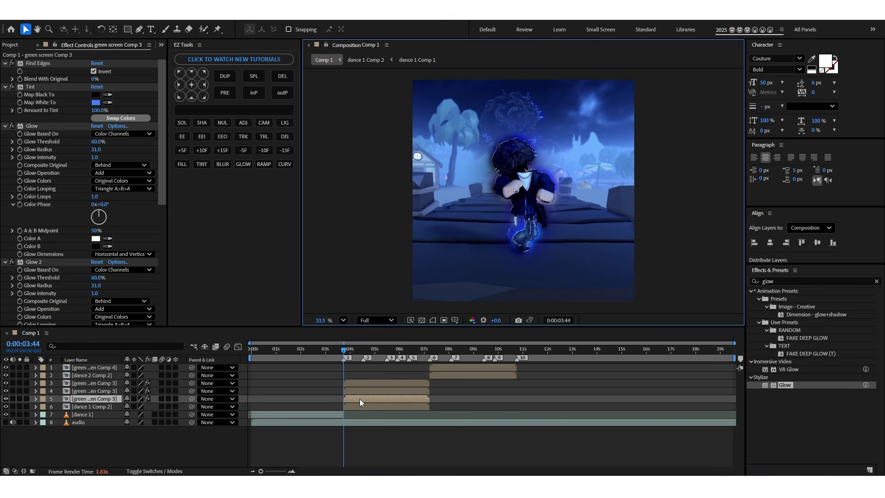
{"action": "key", "text": "ctrl+d"}
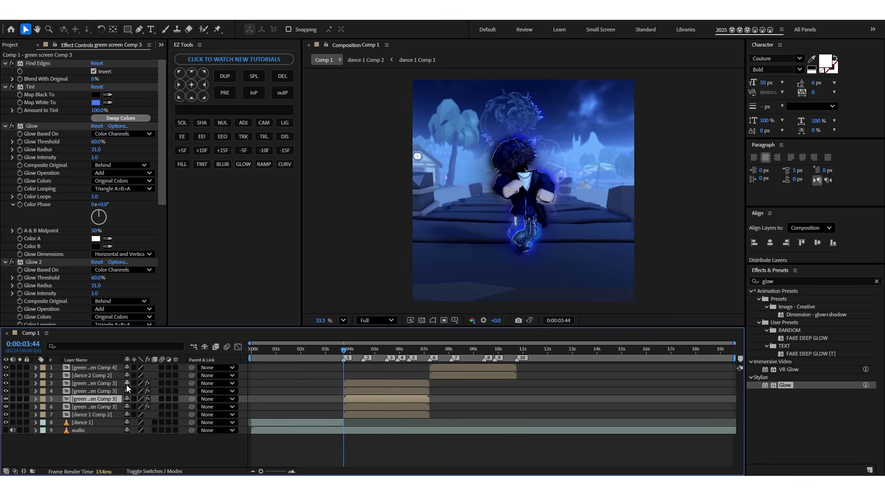
{"action": "left_click", "coordinate": [818, 243]}
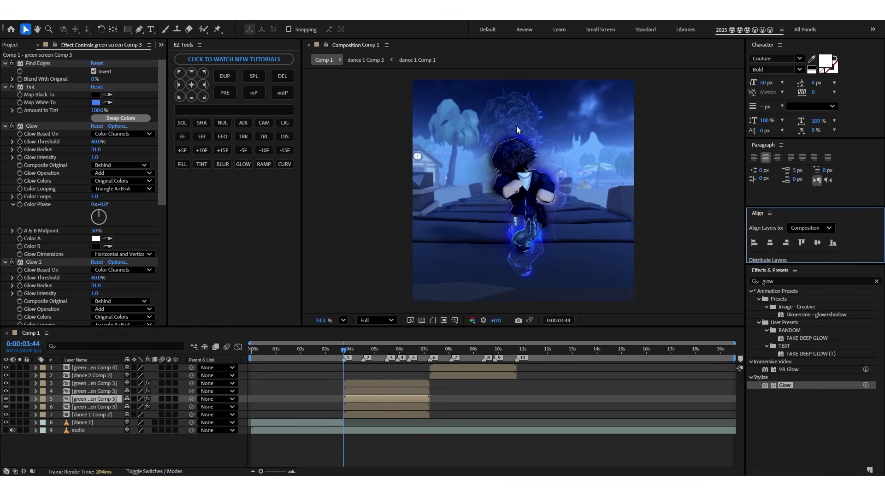
{"action": "left_click", "coordinate": [367, 408]}
{"action": "left_click", "coordinate": [818, 243]}
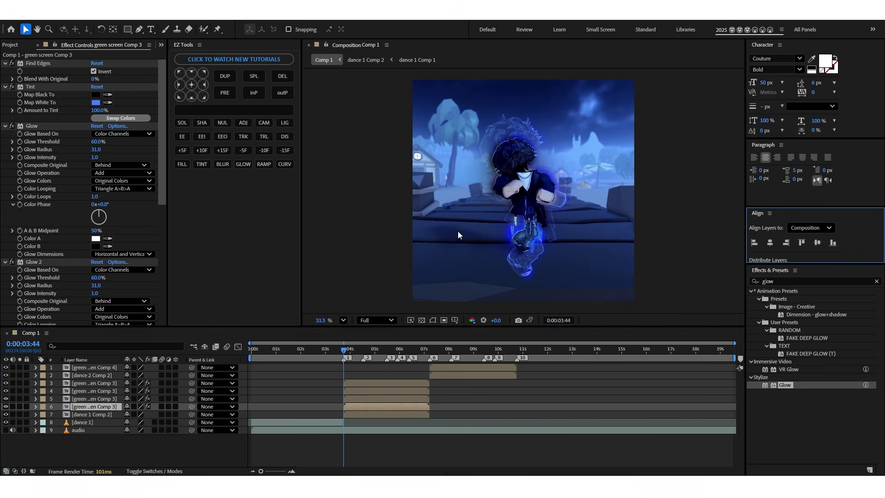
Undo the duplicate, glow, tint, blending and Find Edges changes back to the CC Ball Action version.
{"action": "left_click", "coordinate": [356, 403]}
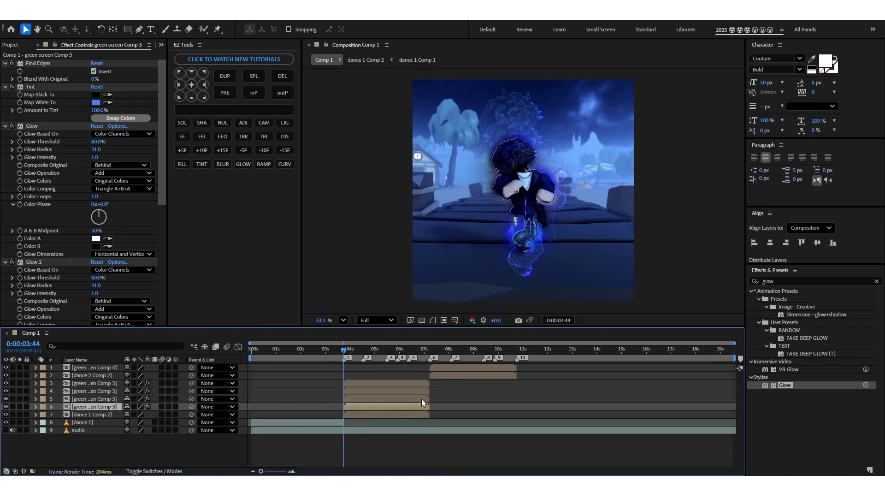
{"action": "key", "text": "Delete"}
{"action": "left_click", "coordinate": [428, 399]}
{"action": "key", "text": "ctrl+z"}
{"action": "key", "text": "ctrl+z"}
{"action": "key", "text": "ctrl+z"}
{"action": "key", "text": "ctrl+z"}
{"action": "key", "text": "ctrl+z"}
{"action": "key", "text": "ctrl+z"}
{"action": "key", "text": "ctrl+z"}
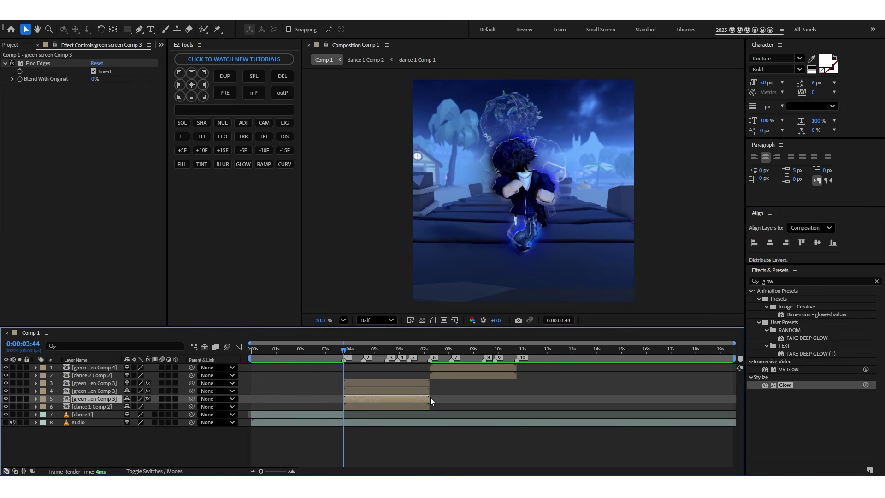
Duplicate the beveled green screen Comp 3 and delete all effects from the lower copy.
{"action": "left_click", "coordinate": [357, 381]}
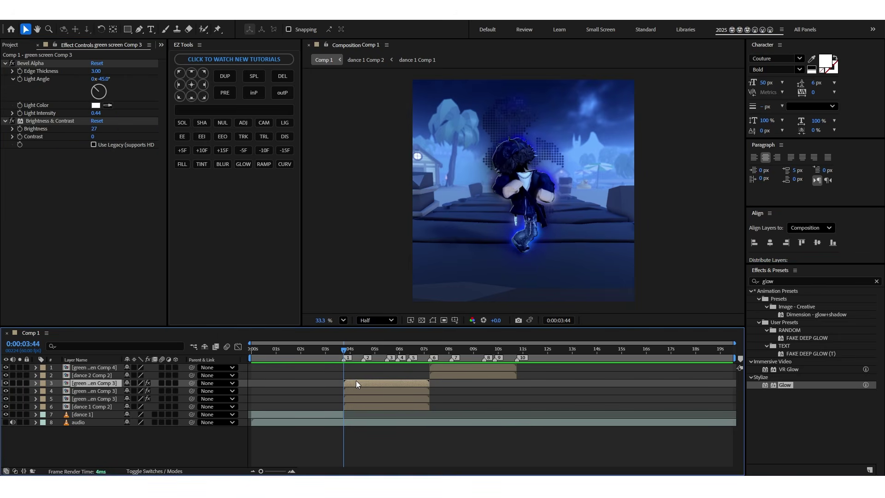
{"action": "key", "text": "ctrl+d"}
{"action": "left_click", "coordinate": [359, 390]}
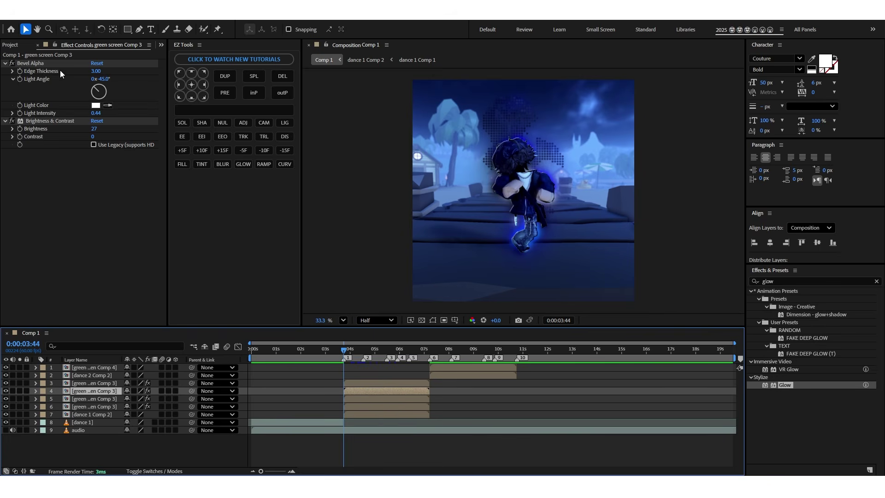
{"action": "key", "text": "Delete"}
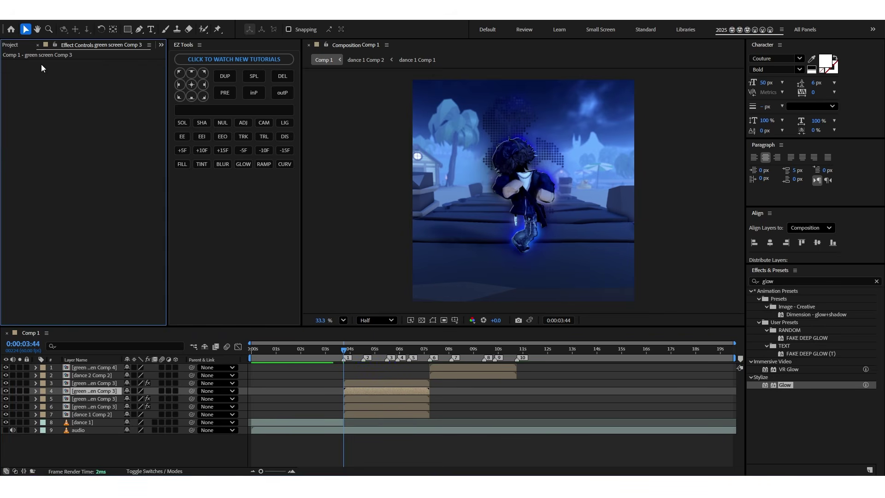
Apply Turbulent Displace to the effect-free copy beneath the beveled layer and set its Amount to 100.
{"action": "left_click", "coordinate": [791, 281]}
{"action": "type", "text": "turb"}
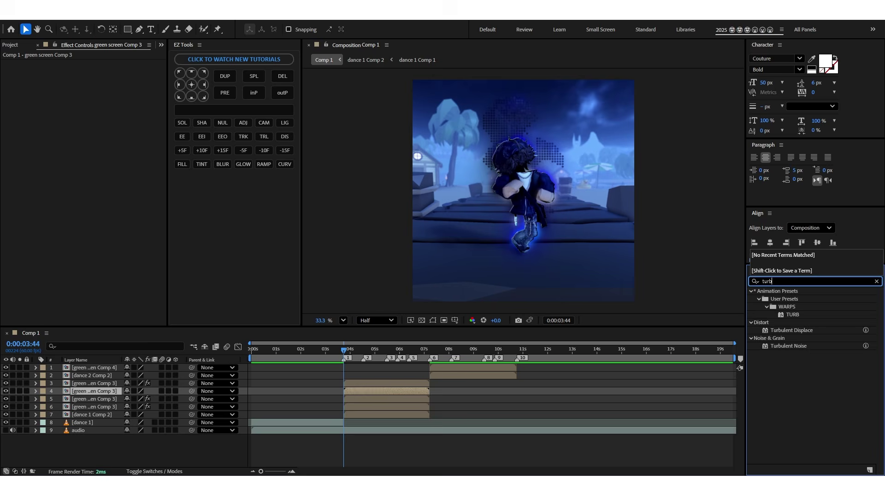
{"action": "double_click", "coordinate": [791, 330]}
{"action": "left_click", "coordinate": [97, 79]}
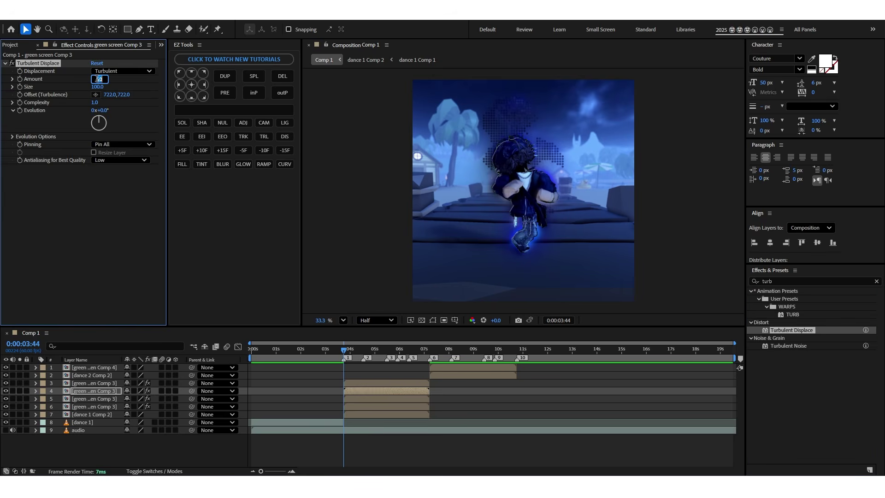
{"action": "type", "text": "100"}
{"action": "key", "text": "Return"}
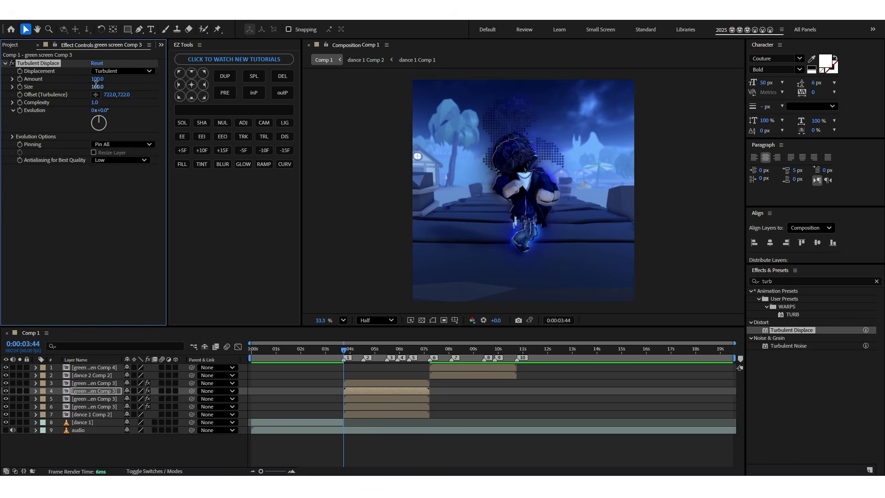
Set the Turbulent Displace Size to 15.
{"action": "left_click", "coordinate": [98, 87]}
{"action": "type", "text": "10"}
{"action": "key", "text": "Return"}
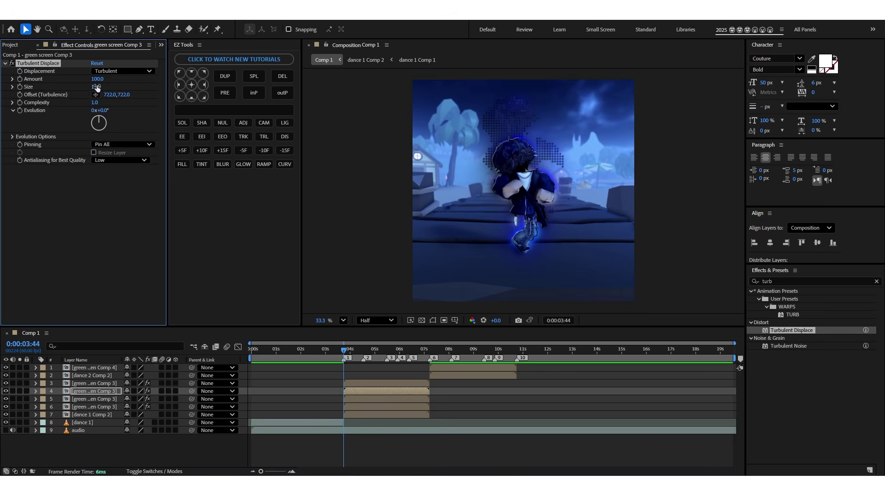
{"action": "scroll", "coordinate": [507, 144], "scroll_direction": "up", "scroll_amount": 3}
{"action": "scroll", "coordinate": [516, 144], "scroll_direction": "down", "scroll_amount": 3}
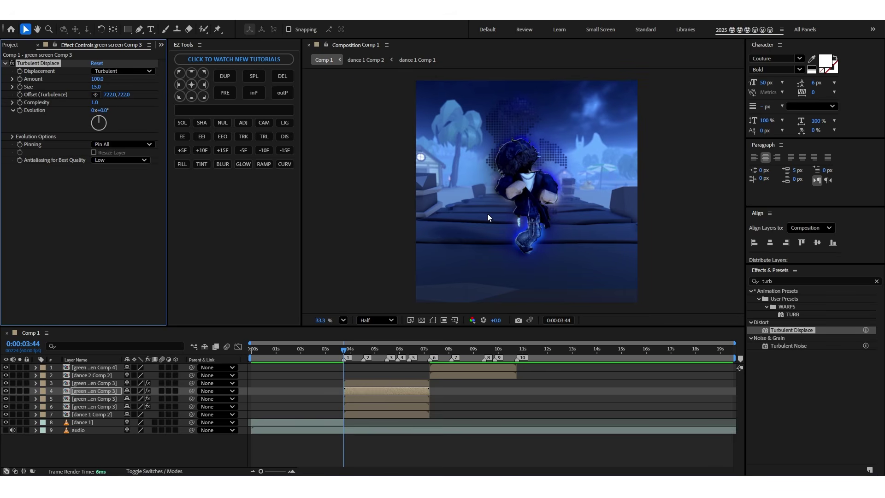
Set the Turbulent Displace Size to 20 and keyframe Evolution from 0 at the layer's start to 2 revolutions at 0:00:07:14.
{"action": "left_click_drag", "start_coordinate": [487, 210], "coordinate": [469, 213]}
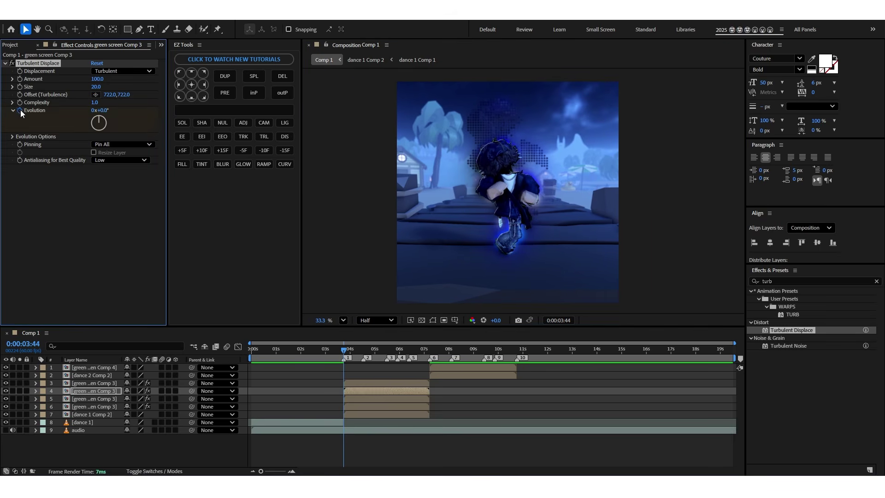
{"action": "key", "text": "u"}
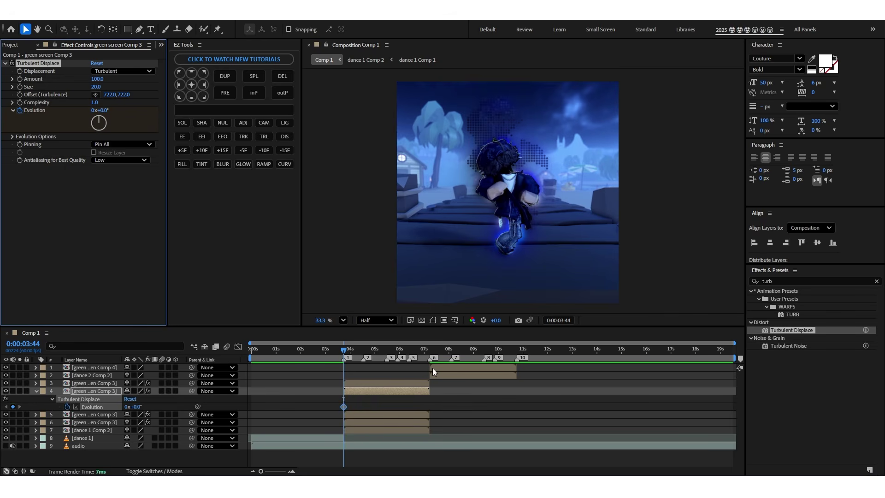
{"action": "left_click", "coordinate": [428, 351]}
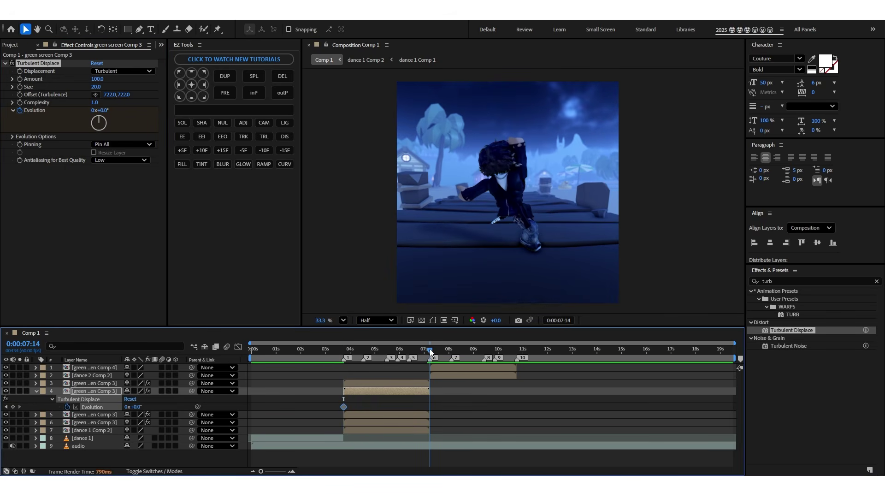
{"action": "left_click", "coordinate": [143, 405]}
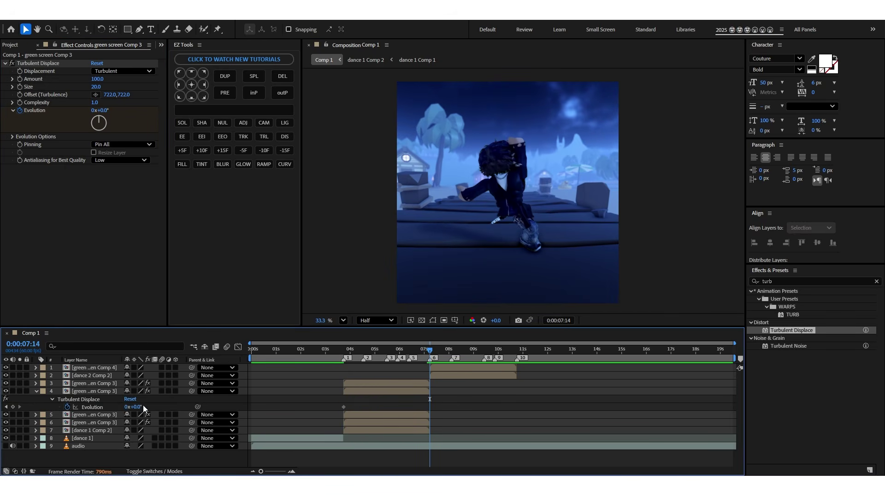
{"action": "left_click", "coordinate": [128, 407]}
{"action": "type", "text": "2"}
{"action": "key", "text": "Return"}
{"action": "left_click", "coordinate": [328, 354]}
{"action": "key", "text": "space"}
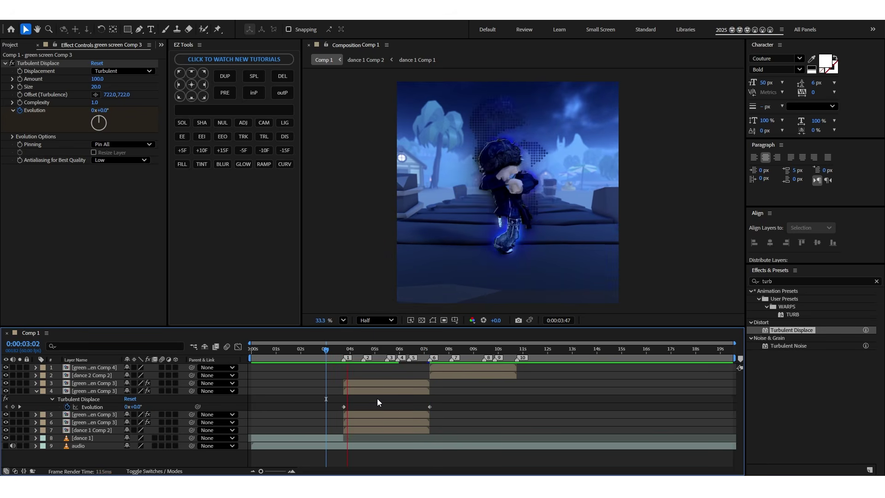
Apply a Fill effect to the displaced green screen Comp 3 copy and set its color to white (FFFFFF).
{"action": "left_click", "coordinate": [371, 392]}
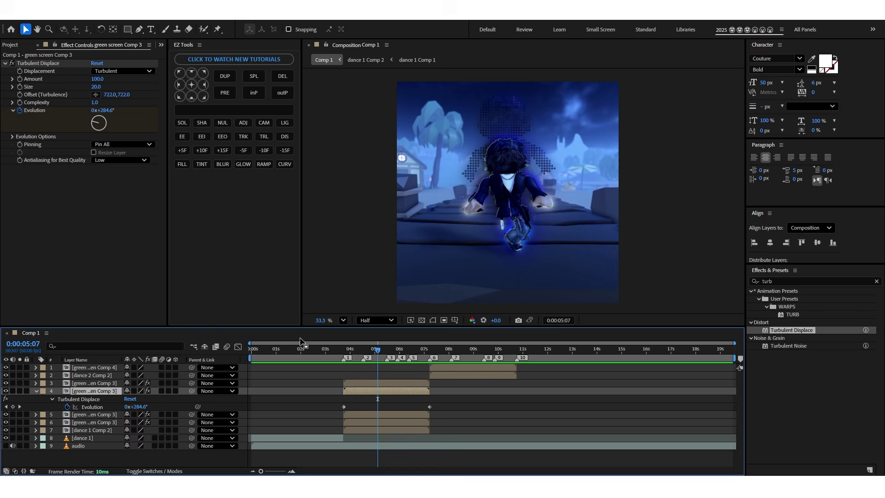
{"action": "left_click", "coordinate": [180, 166]}
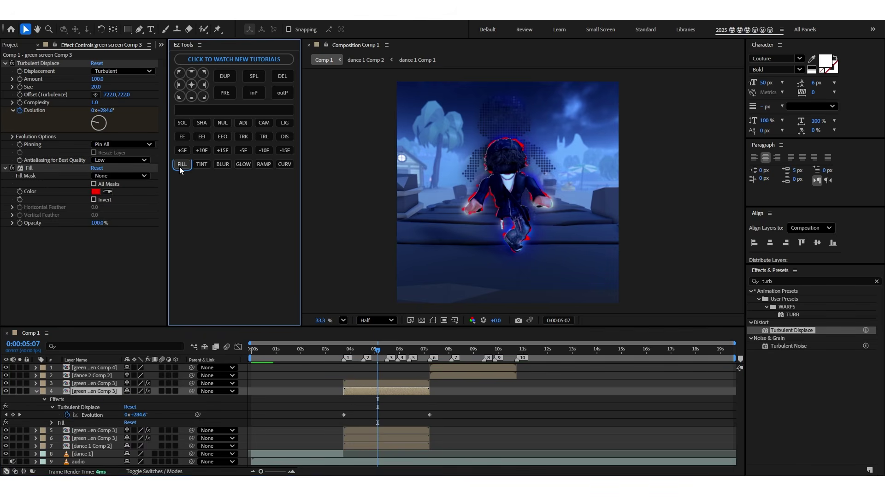
{"action": "left_click", "coordinate": [95, 191]}
{"action": "left_click", "coordinate": [340, 186]}
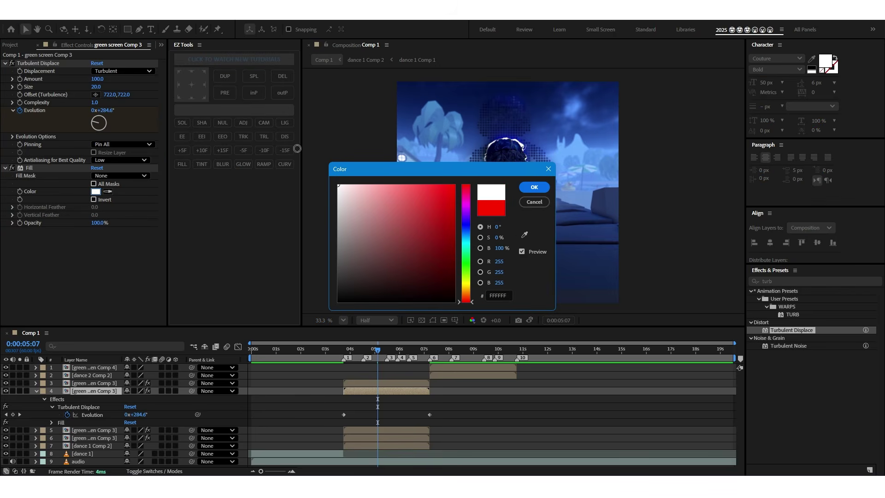
{"action": "left_click", "coordinate": [531, 187]}
Set the white-filled displaced copy's blending mode to Soft Light and preview the animation.
{"action": "right_click", "coordinate": [375, 392]}
{"action": "mouse_move", "coordinate": [421, 227]}
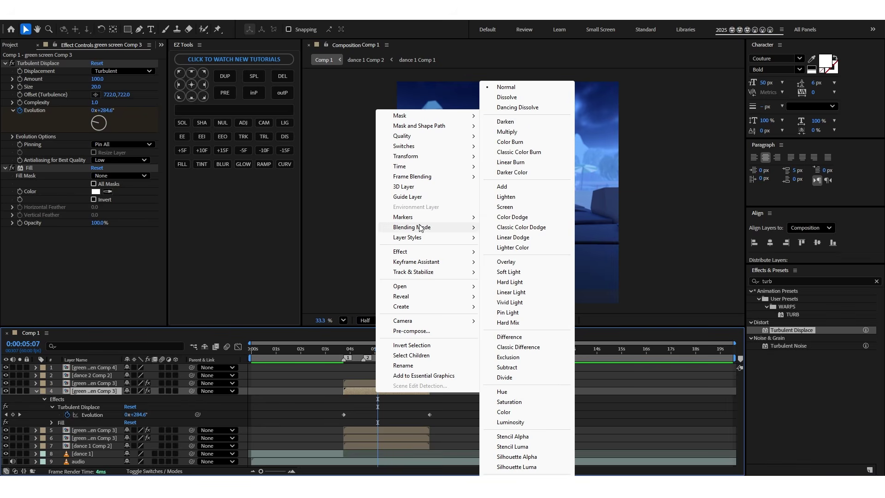
{"action": "left_click", "coordinate": [520, 272]}
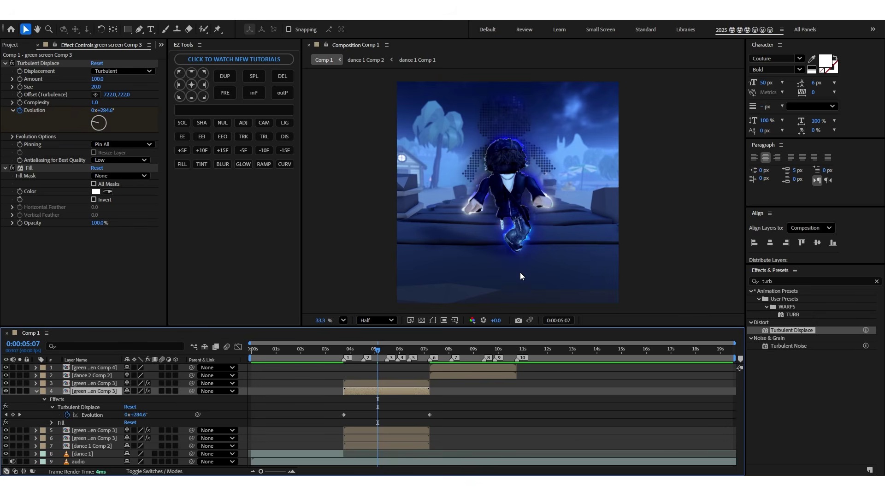
{"action": "left_click", "coordinate": [447, 419]}
{"action": "left_click", "coordinate": [306, 349]}
{"action": "key", "text": "space"}
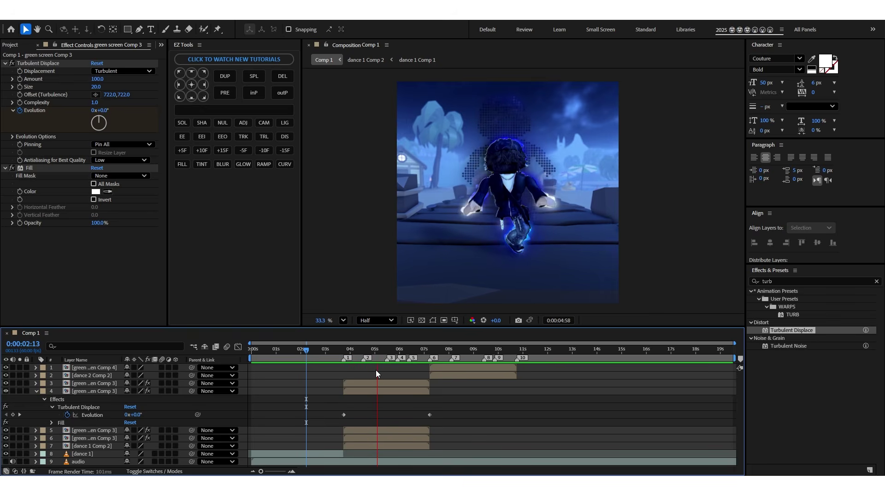
{"action": "key", "text": "space"}
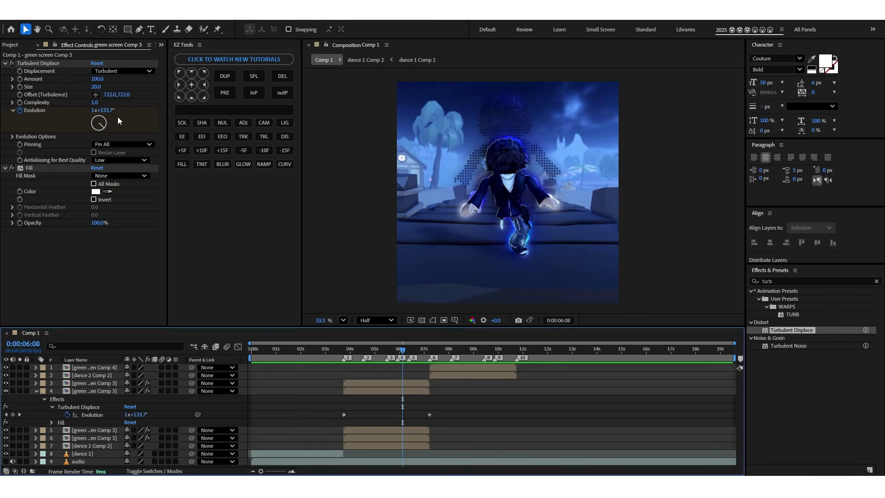
Set the displaced copy's Turbulent Displace Size to 12 and Amount to 131.
{"action": "left_click", "coordinate": [37, 63]}
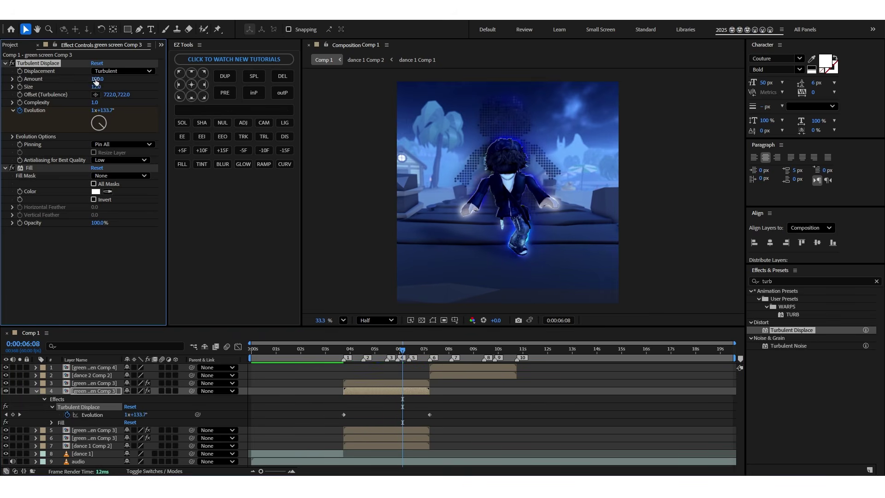
{"action": "left_click_drag", "start_coordinate": [96, 81], "coordinate": [100, 81]}
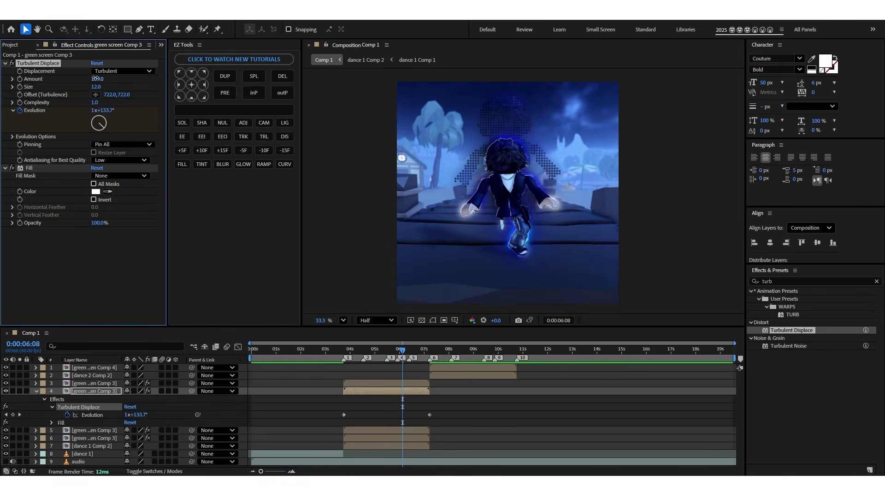
{"action": "mouse_move", "coordinate": [96, 79]}
{"action": "left_mouse_down"}
{"action": "mouse_move", "coordinate": [124, 80]}
{"action": "mouse_move", "coordinate": [111, 85]}
{"action": "left_mouse_up"}
{"action": "key", "text": "u"}
{"action": "key", "text": "i"}
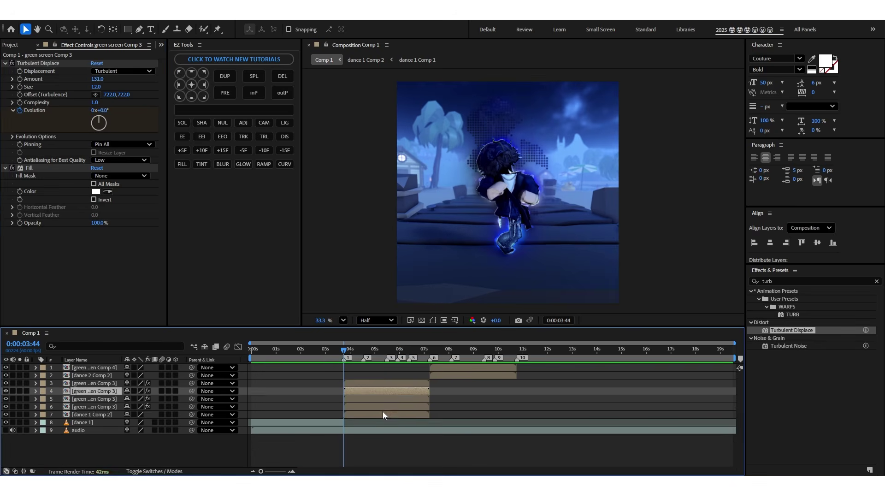
Duplicate the dance 1 Comp 2 layer and apply the Shatter effect to the upper copy.
{"action": "left_click", "coordinate": [384, 413]}
{"action": "key", "text": "ctrl+d"}
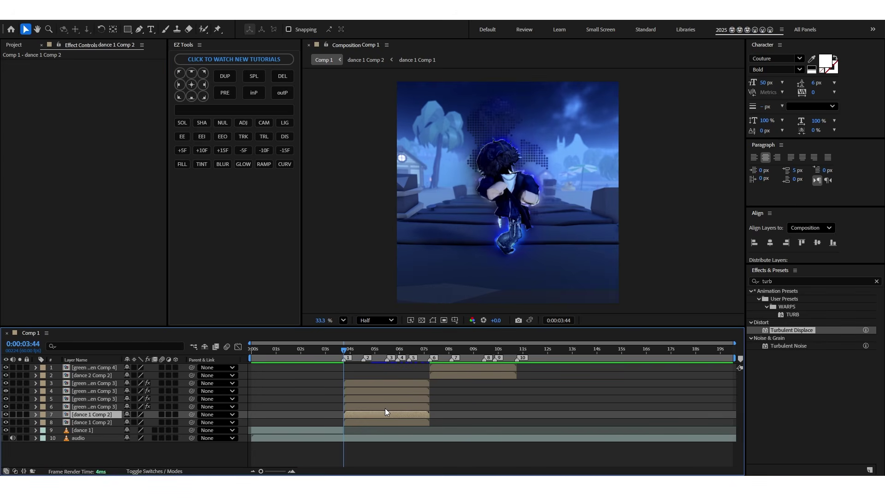
{"action": "left_click", "coordinate": [779, 281]}
{"action": "type", "text": "shatter"}
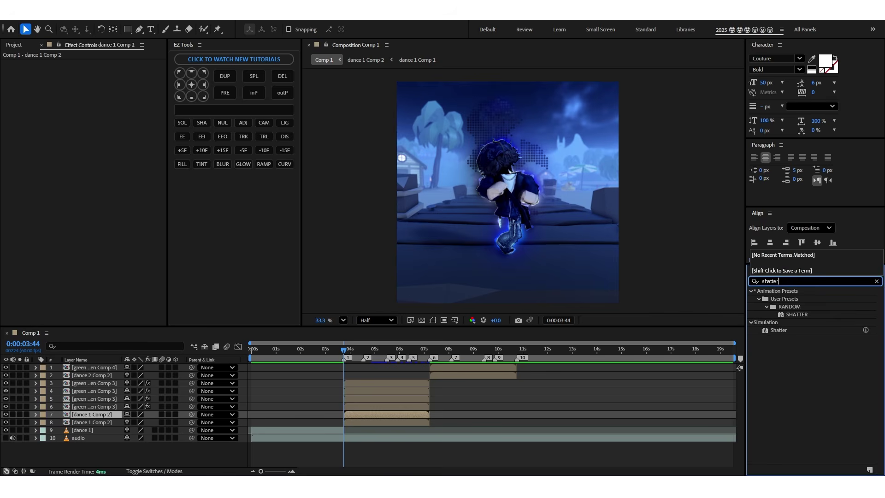
{"action": "double_click", "coordinate": [777, 329]}
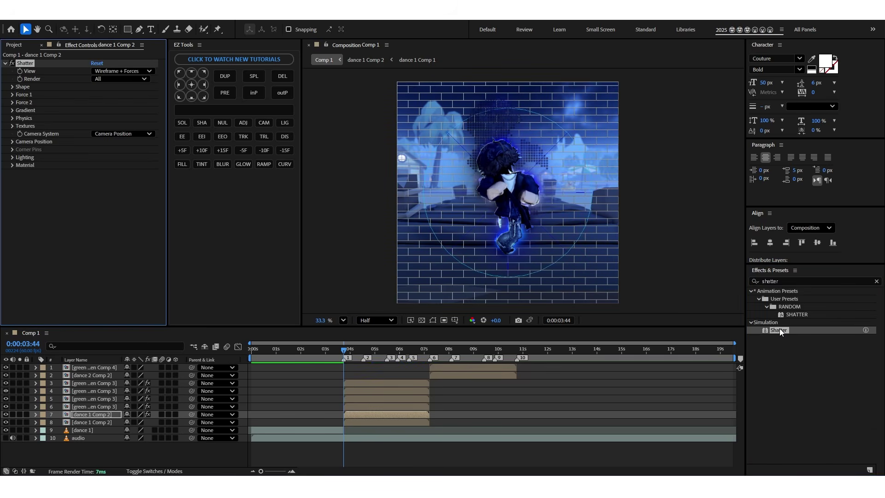
Set the Shatter View to Rendered and its shape Pattern to Glass.
{"action": "left_click", "coordinate": [116, 72]}
{"action": "left_click", "coordinate": [115, 80]}
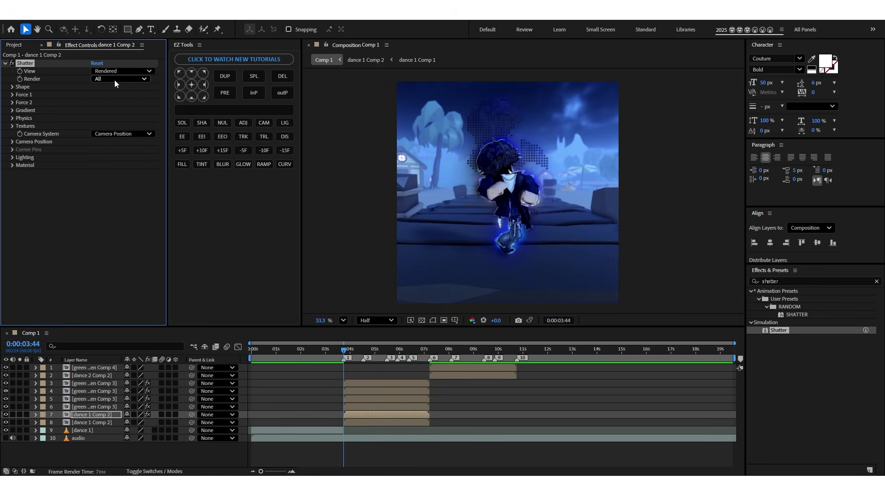
{"action": "left_click", "coordinate": [12, 86]}
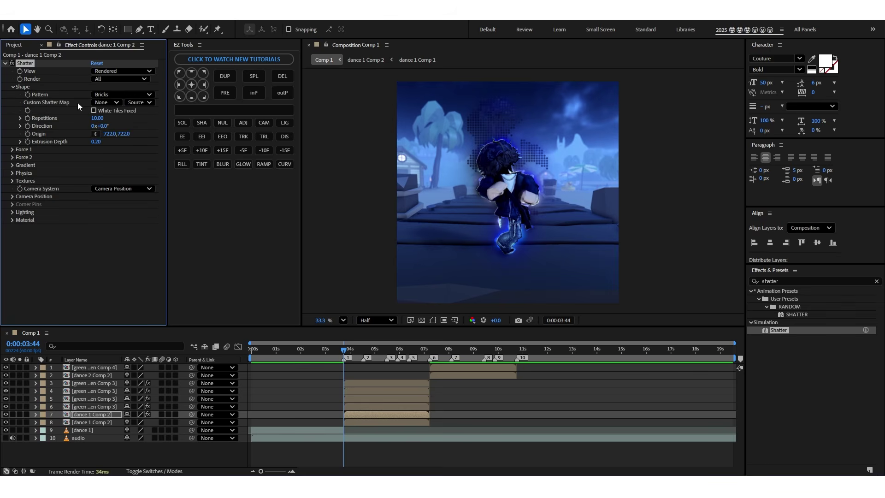
{"action": "left_click", "coordinate": [107, 95]}
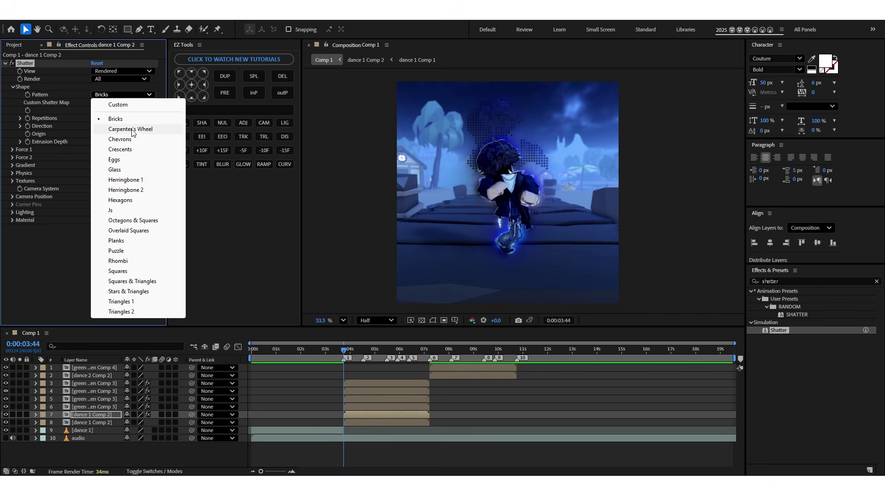
{"action": "left_click", "coordinate": [122, 171]}
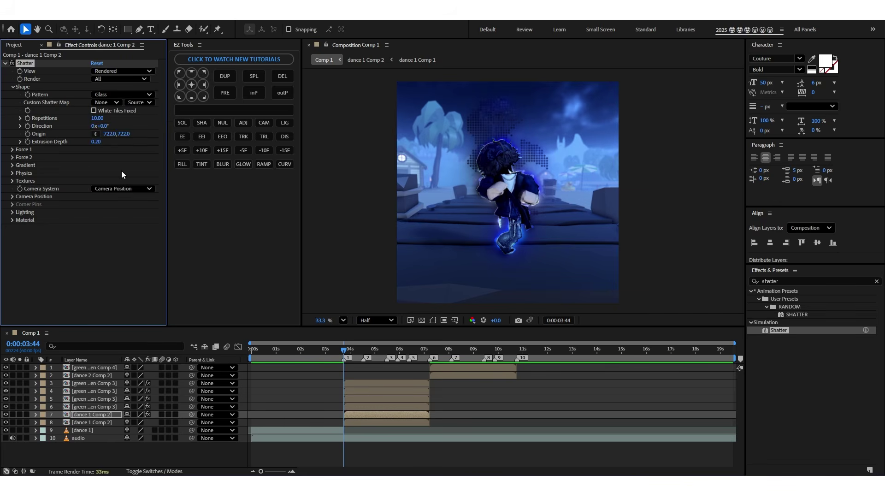
{"action": "left_click", "coordinate": [12, 87]}
Set the Shatter Force 1 Radius to 5 and lower the shape Repetitions to get larger glass pieces.
{"action": "left_click", "coordinate": [13, 94]}
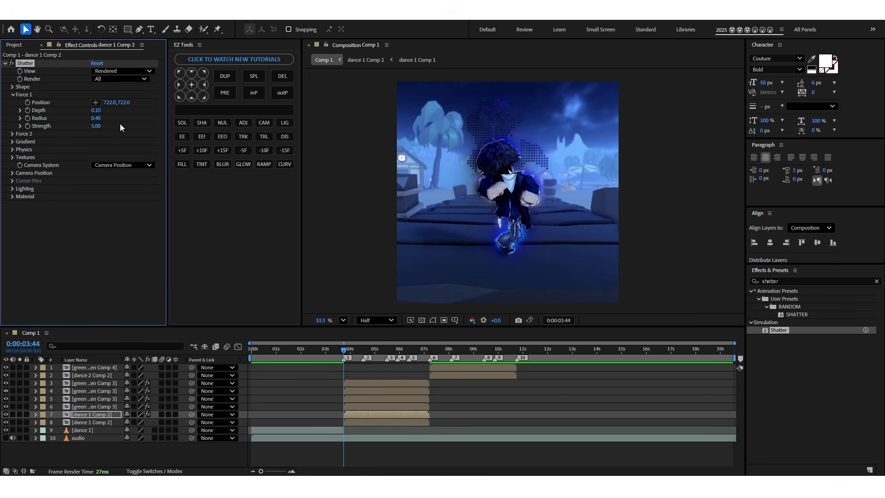
{"action": "left_click", "coordinate": [96, 119]}
{"action": "left_click", "coordinate": [118, 121]}
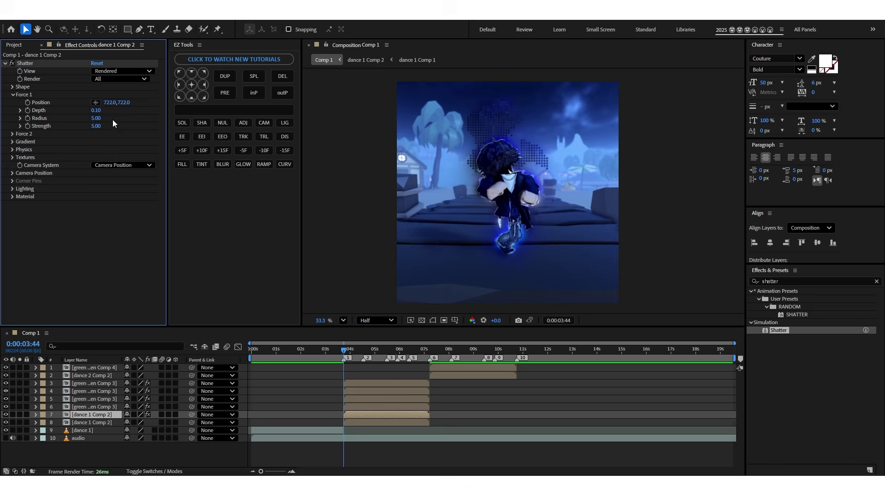
{"action": "left_click_drag", "start_coordinate": [354, 351], "coordinate": [350, 353]}
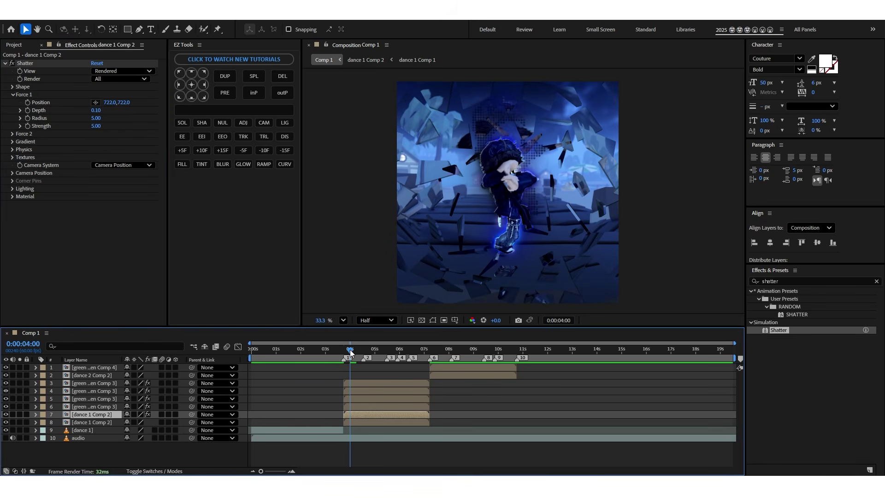
{"action": "left_click", "coordinate": [7, 86]}
{"action": "left_click_drag", "start_coordinate": [95, 119], "coordinate": [81, 122]}
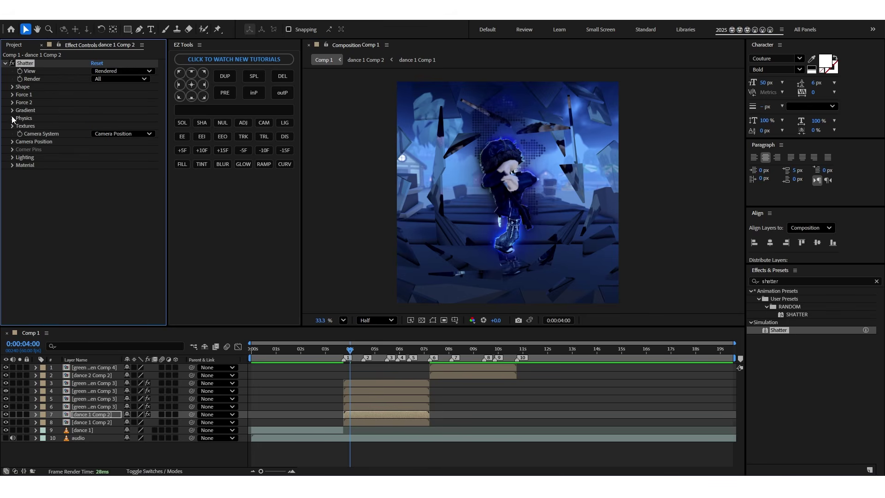
Set the Shatter Physics Gravity to 0 and Rotation Speed to 0.1.
{"action": "left_click", "coordinate": [13, 119]}
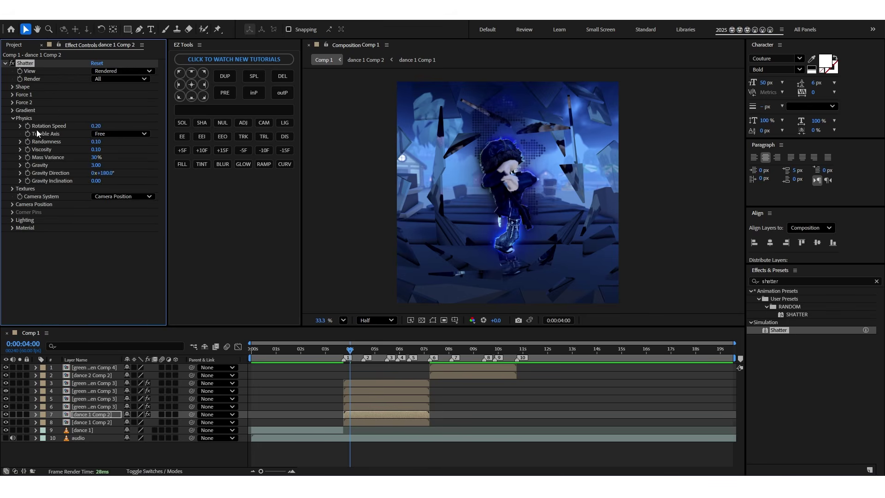
{"action": "left_click", "coordinate": [93, 165]}
{"action": "type", "text": "0"}
{"action": "key", "text": "Return"}
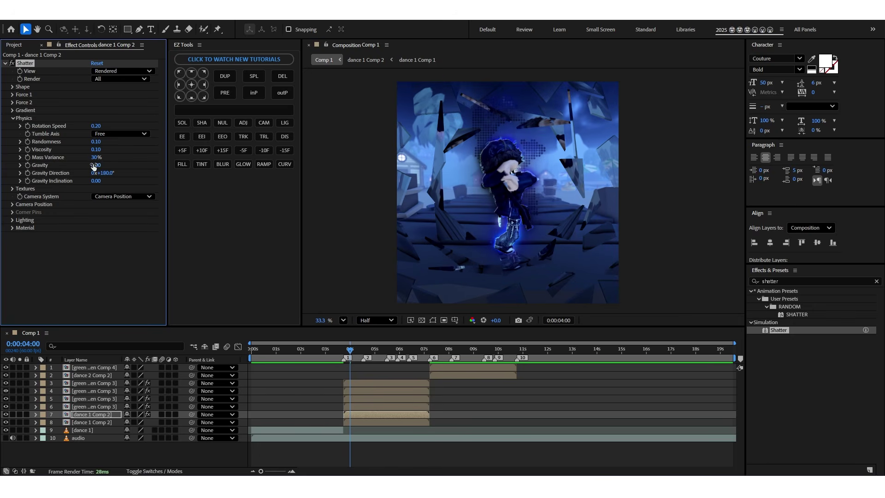
{"action": "left_click", "coordinate": [95, 126]}
{"action": "type", "text": ".1"}
{"action": "key", "text": "Return"}
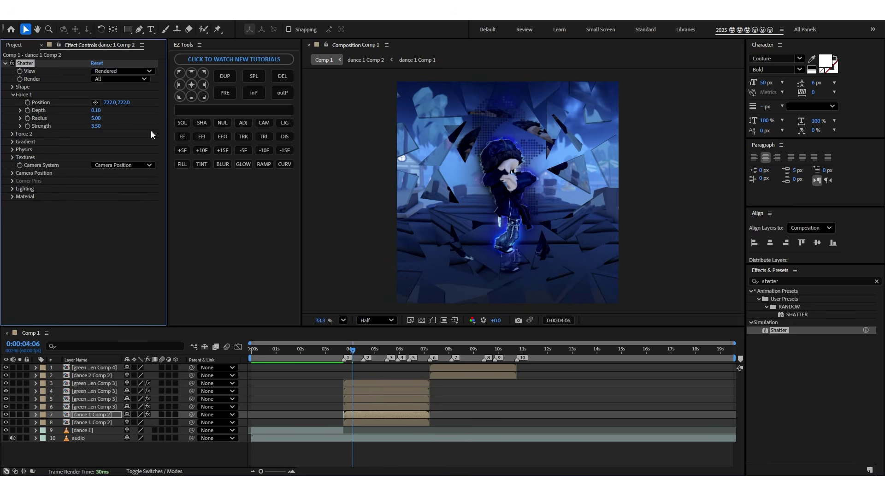
Set the Shatter Force 1 Strength to 2.5 and scrub through the shattering.
{"action": "left_click", "coordinate": [364, 349]}
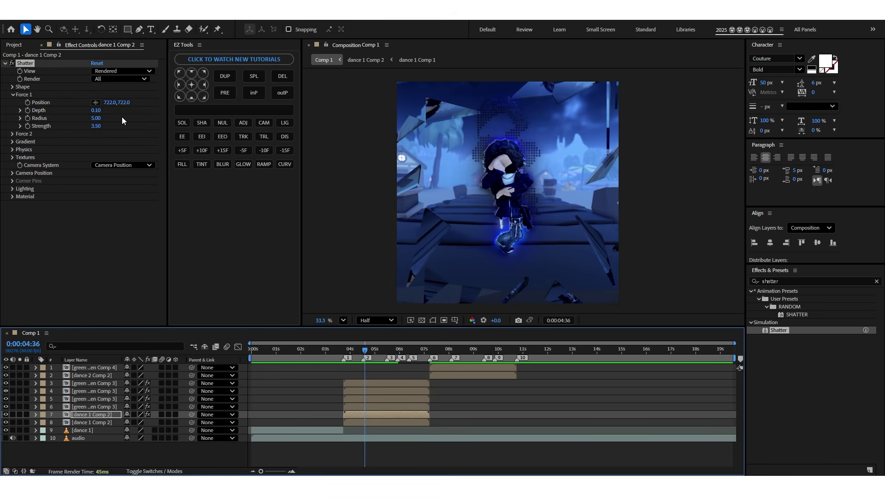
{"action": "left_click", "coordinate": [96, 126]}
{"action": "type", "text": "2.5"}
{"action": "key", "text": "Return"}
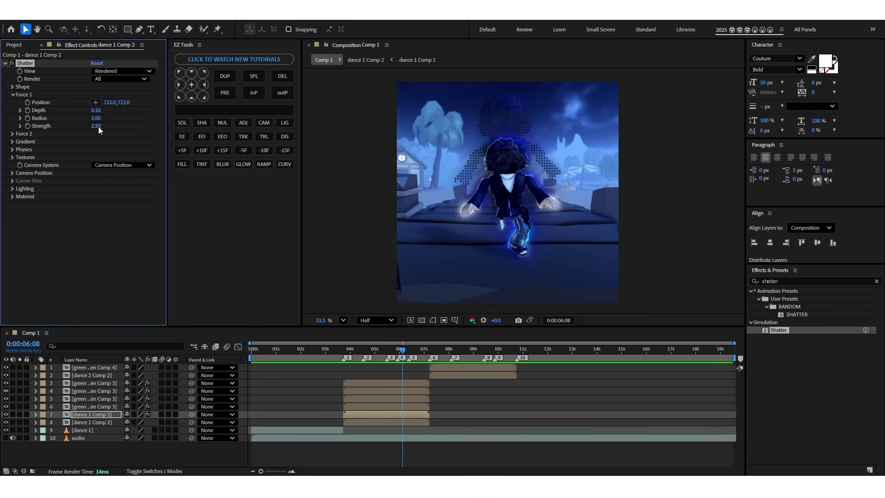
{"action": "left_click_drag", "start_coordinate": [334, 352], "coordinate": [376, 352]}
Pre-compose the shattered dance 1 Comp 2 copy with its effect moved into the new composition.
{"action": "left_click", "coordinate": [364, 413]}
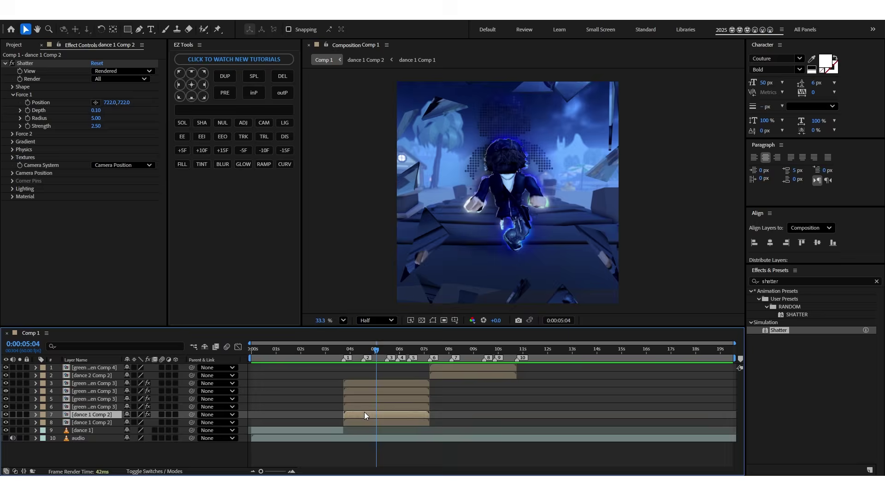
{"action": "key", "text": "ctrl+shift+c"}
{"action": "left_click", "coordinate": [487, 309]}
Copy the Timewarp effect from inside green screen Comp 3 onto dance 1 Comp 3 in Comp 1 and reveal its keyframes.
{"action": "left_click", "coordinate": [356, 385]}
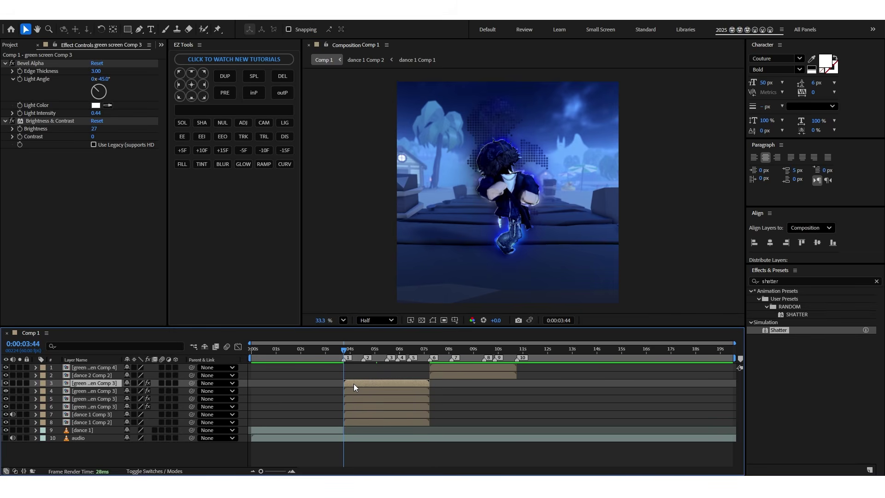
{"action": "double_click", "coordinate": [353, 384]}
{"action": "left_click", "coordinate": [309, 369]}
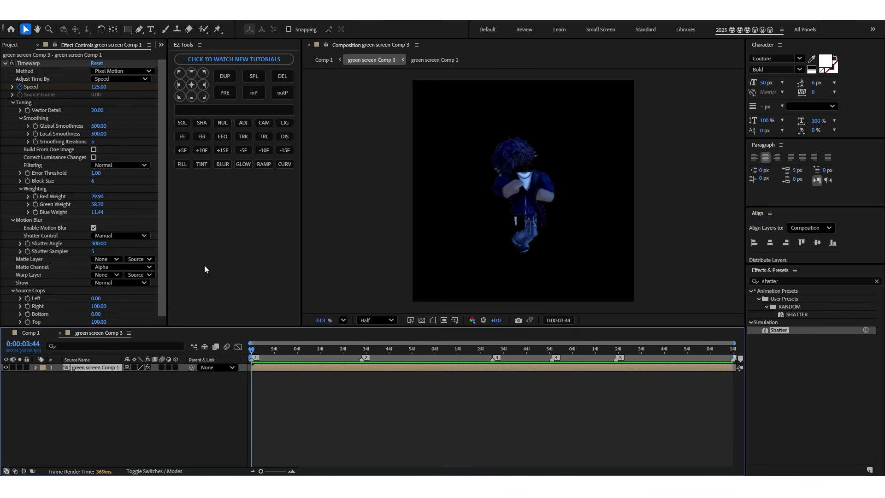
{"action": "left_click", "coordinate": [30, 62]}
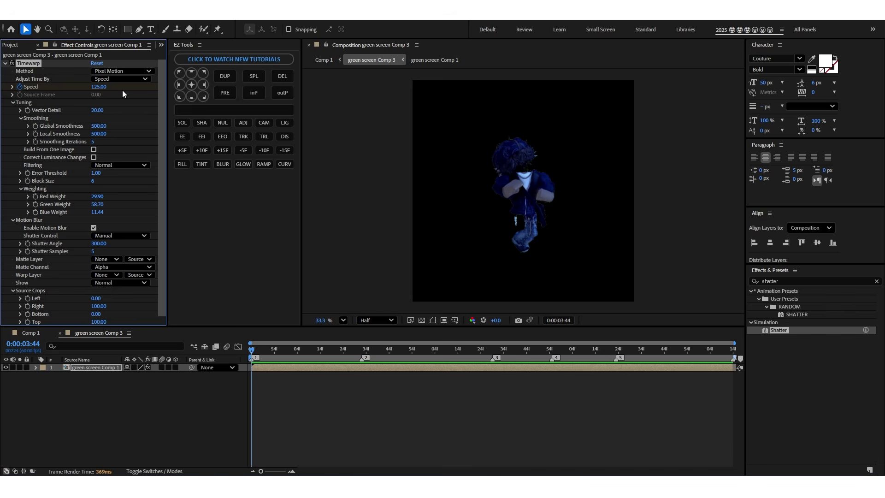
{"action": "left_click", "coordinate": [38, 335]}
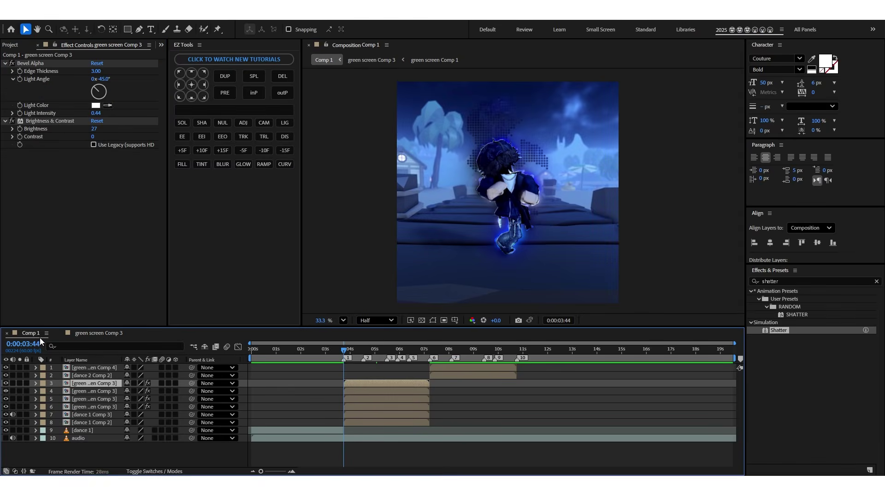
{"action": "left_click", "coordinate": [353, 414]}
{"action": "key", "text": "u"}
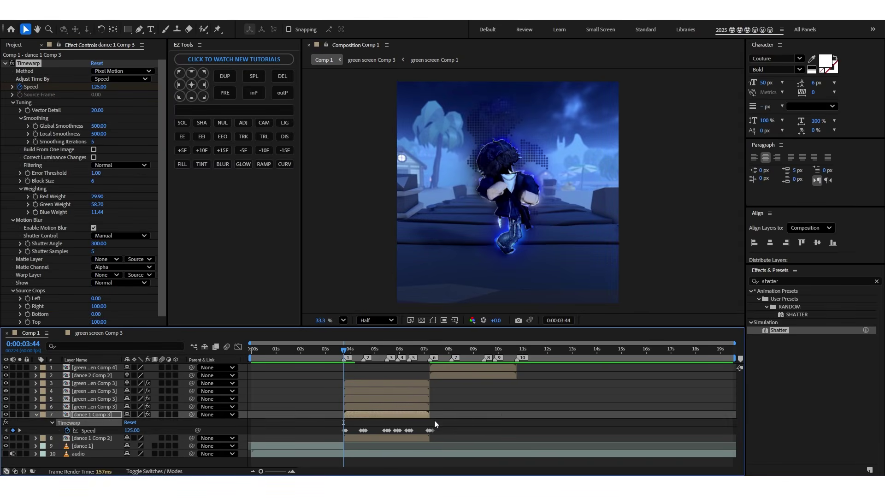
Set the first Timewarp Speed keyframe of dance 1 Comp 3 to 200 and shift the second keyframe slightly later.
{"action": "left_click", "coordinate": [135, 431]}
{"action": "type", "text": "200"}
{"action": "key", "text": "Return"}
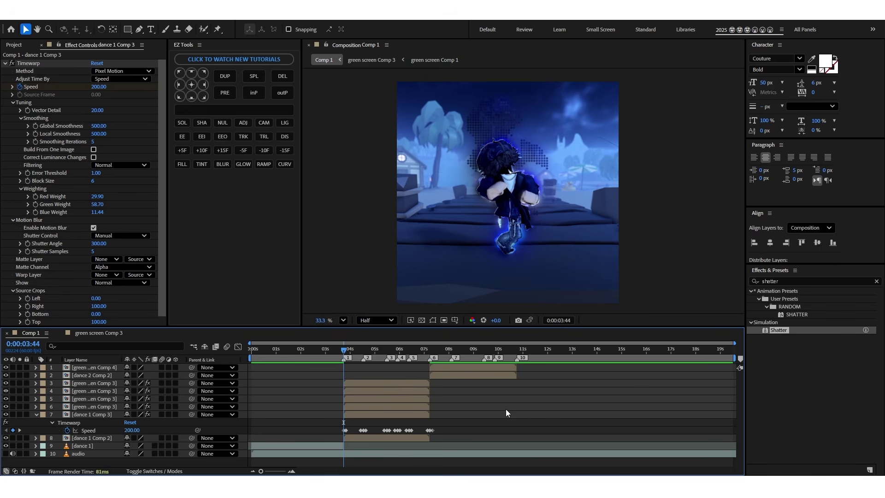
{"action": "key", "text": "equal"}
{"action": "left_click_drag", "start_coordinate": [349, 431], "coordinate": [352, 431]}
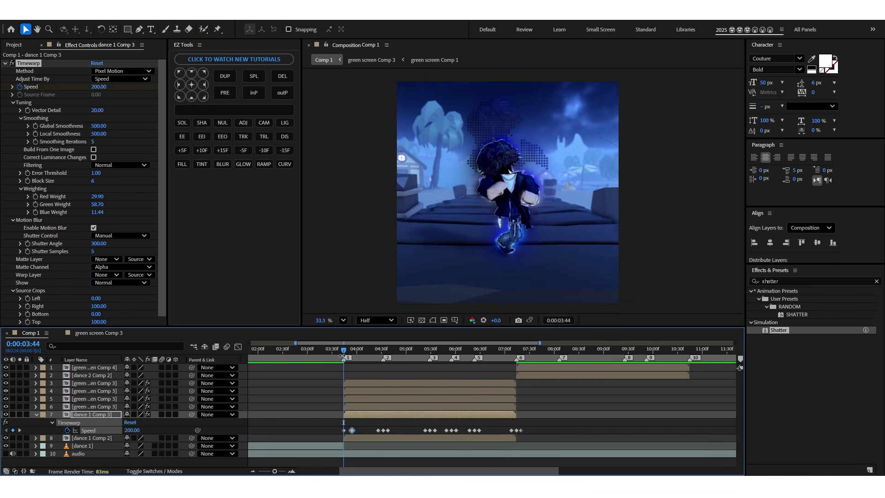
Pre-compose the retimed shatter layer as dance 1 Comp 4, moving all attributes into the new composition.
{"action": "left_click", "coordinate": [321, 356]}
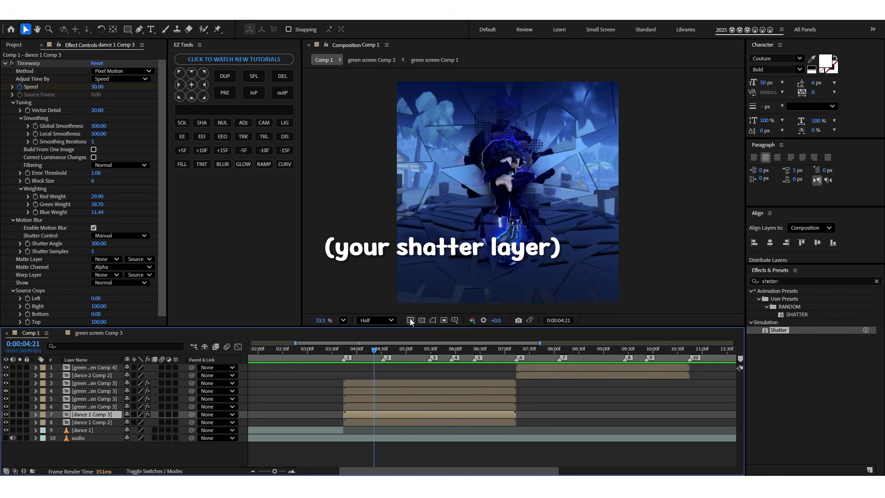
{"action": "key", "text": "ctrl+shift+c"}
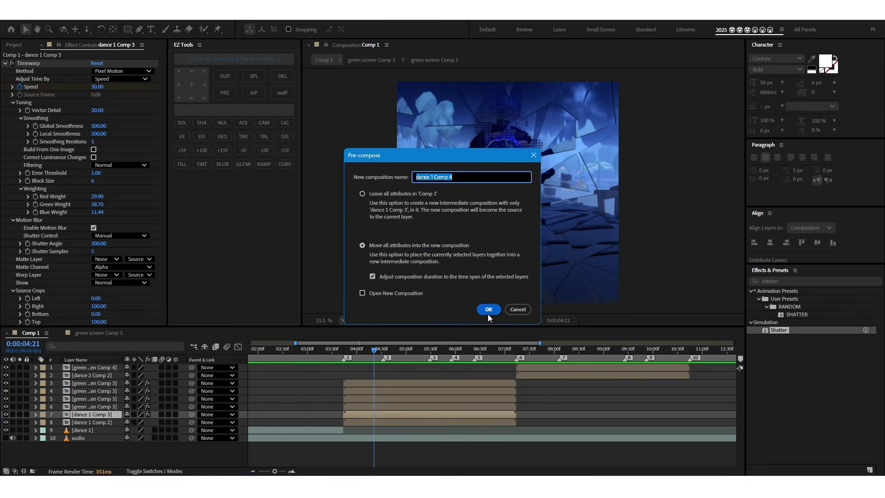
{"action": "left_click", "coordinate": [488, 310]}
Add a Drop Shadow to dance 1 Comp 4 with Distance 0 and Softness 43.
{"action": "left_click", "coordinate": [382, 349]}
{"action": "key", "text": "ctrl+space"}
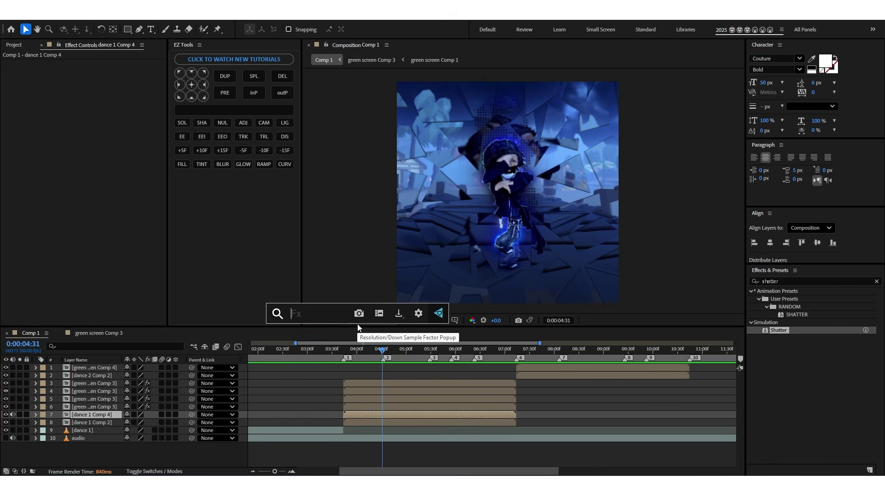
{"action": "type", "text": "drop"}
{"action": "left_click", "coordinate": [339, 334]}
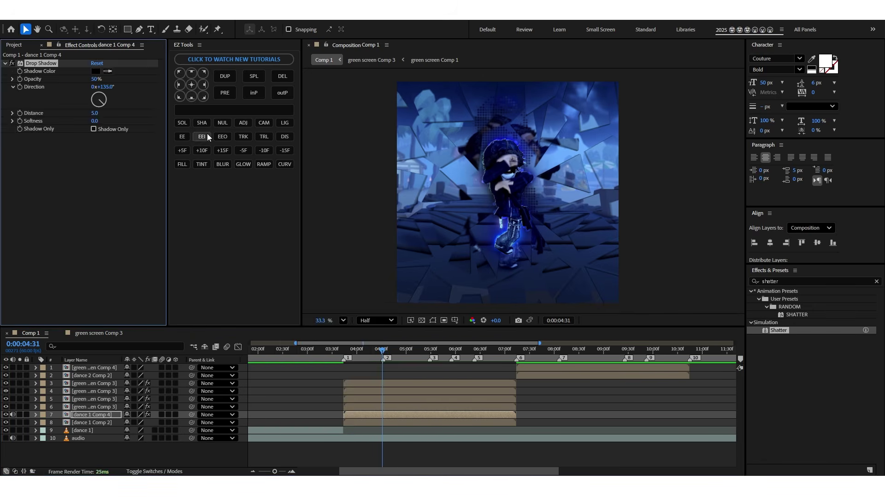
{"action": "left_click", "coordinate": [95, 113]}
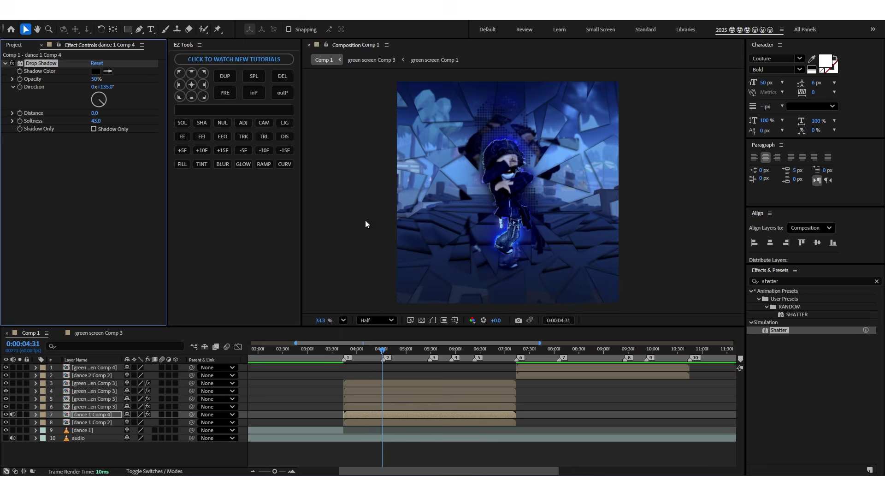
Add an adjustment layer and place it between dance 1 Comp 4 and dance 1 Comp 2.
{"action": "left_click", "coordinate": [358, 421]}
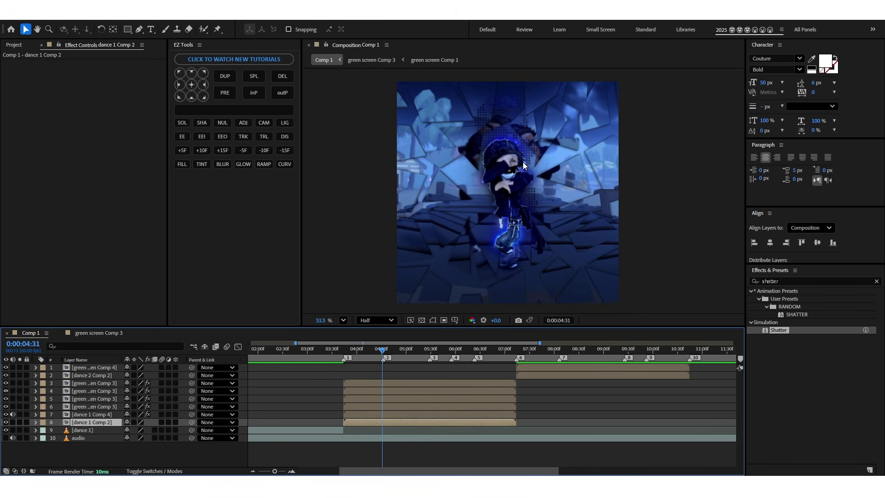
{"action": "left_click", "coordinate": [196, 165]}
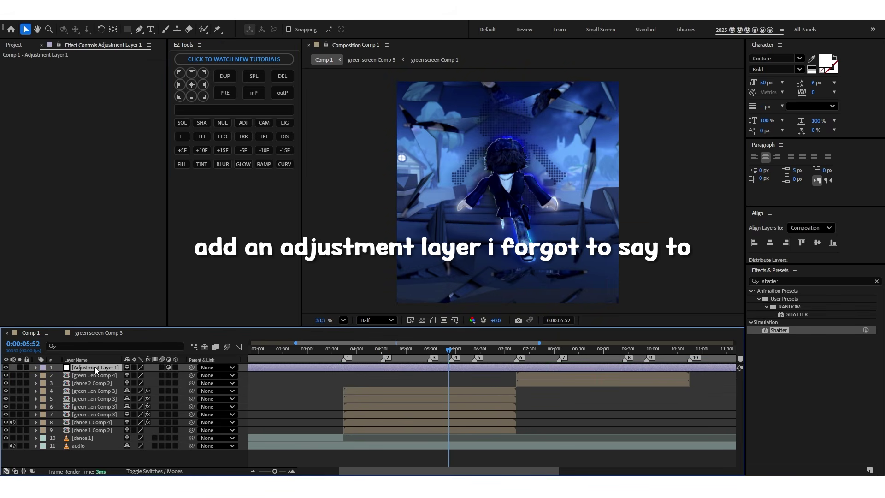
{"action": "left_click_drag", "start_coordinate": [95, 367], "coordinate": [100, 423]}
Apply Grid with a Width of 122 to the adjustment layer and pre-compose it as Adjustment Layer 1 Comp 1.
{"action": "key", "text": "ctrl+space"}
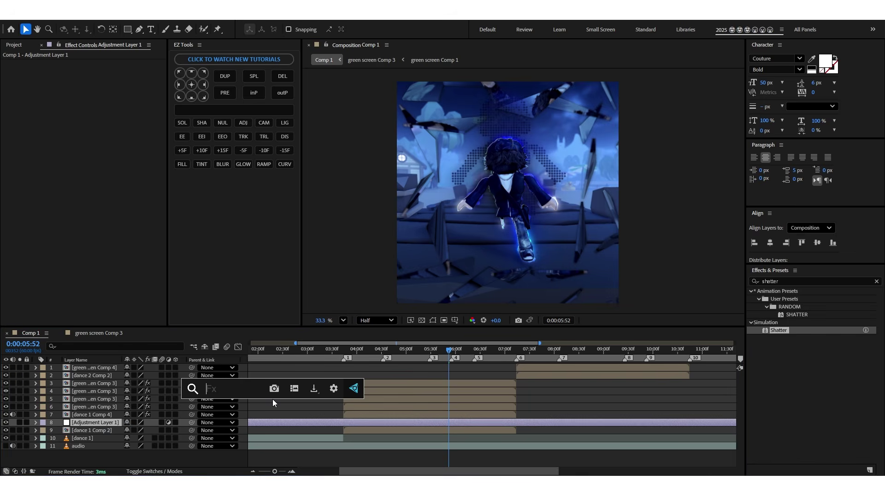
{"action": "type", "text": "grid"}
{"action": "left_click", "coordinate": [271, 386]}
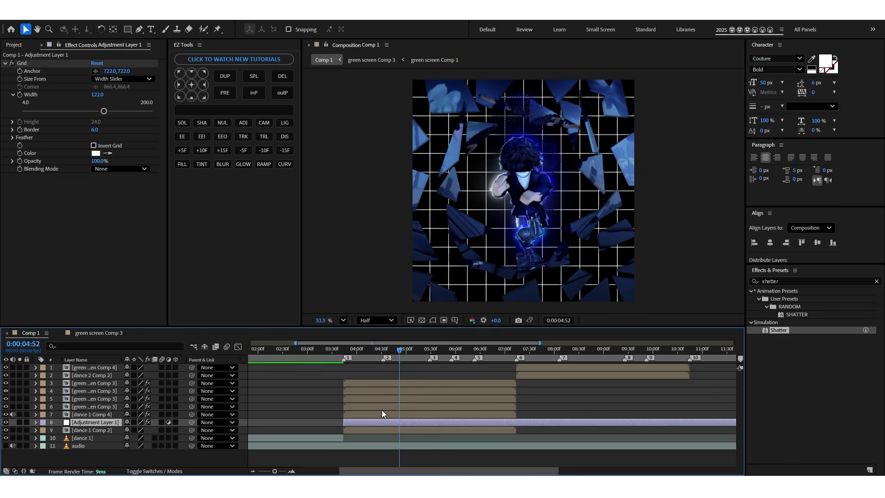
{"action": "key", "text": "ctrl+shift+c"}
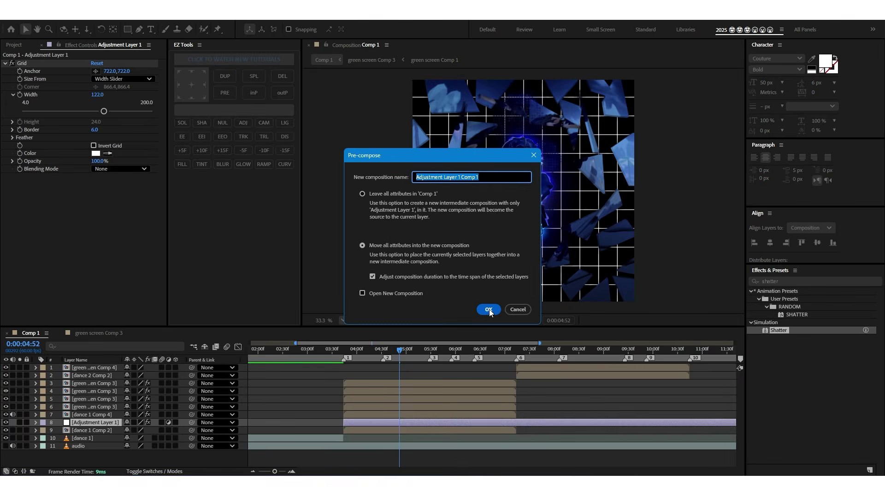
{"action": "left_click", "coordinate": [489, 308]}
Keyframe the grid composition's Rotation at 0° at its start and increase its Scale.
{"action": "key", "text": "i"}
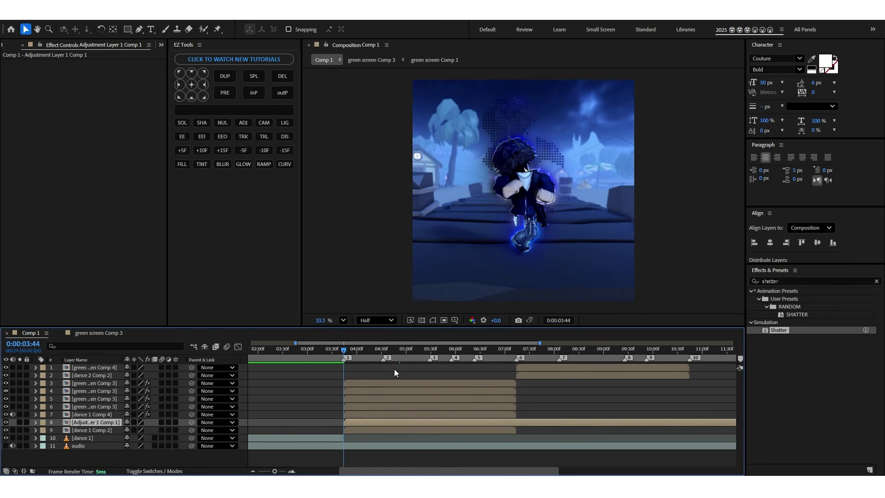
{"action": "key", "text": "r"}
{"action": "left_click", "coordinate": [59, 430]}
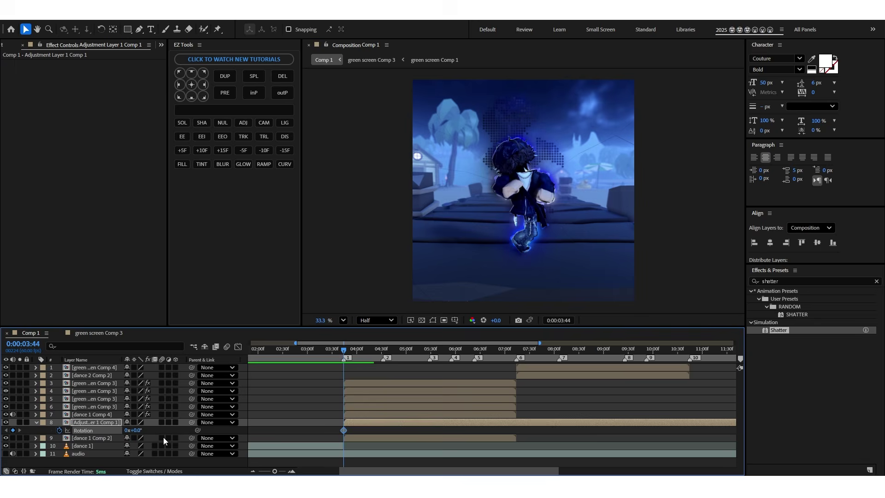
{"action": "key", "text": "space"}
{"action": "key", "text": "s"}
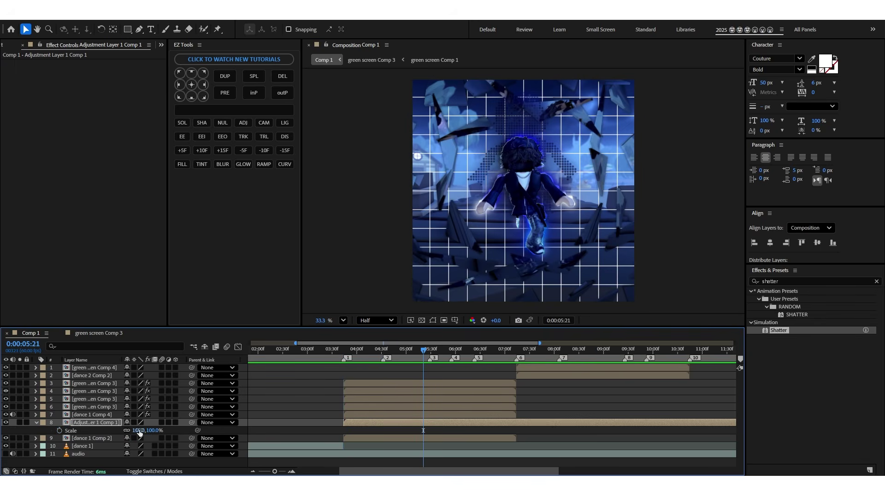
{"action": "left_click_drag", "start_coordinate": [140, 432], "coordinate": [167, 425]}
Place the 87° end Rotation keyframe at 0:00:07:14 and cut off the grid composition from that point.
{"action": "key", "text": "r"}
{"action": "left_click_drag", "start_coordinate": [422, 430], "coordinate": [516, 431]}
{"action": "left_click", "coordinate": [519, 373]}
{"action": "key", "text": "i"}
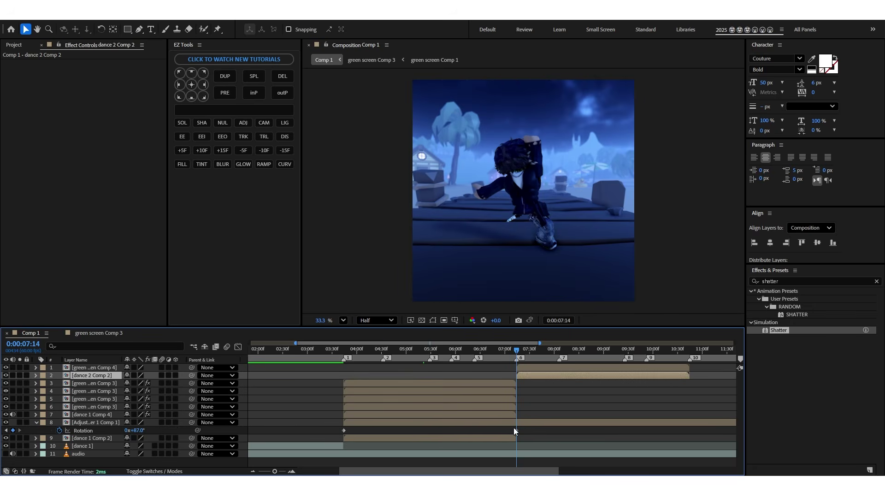
{"action": "left_click", "coordinate": [519, 424]}
{"action": "key", "text": "ctrl+shift+d"}
{"action": "key", "text": "Delete"}
Change the grid composition's blending mode to blend its lines into the background.
{"action": "right_click", "coordinate": [381, 421]}
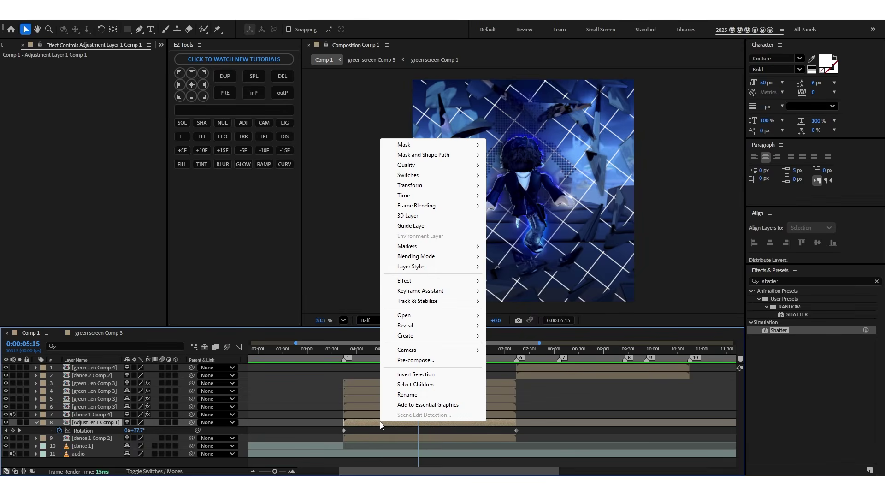
{"action": "mouse_move", "coordinate": [420, 256]}
{"action": "left_click", "coordinate": [511, 261]}
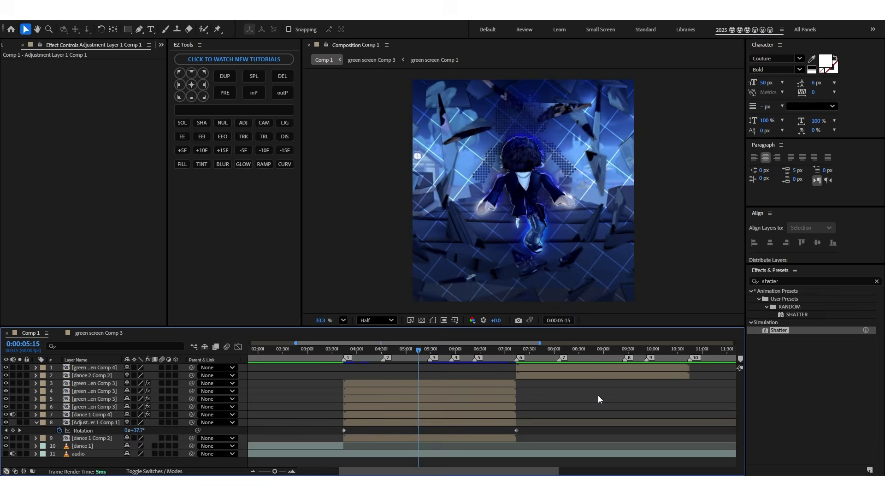
Try adjusting the Opacity of the dance 1 Comp 2 background layer.
{"action": "left_click", "coordinate": [393, 438]}
{"action": "key", "text": "t"}
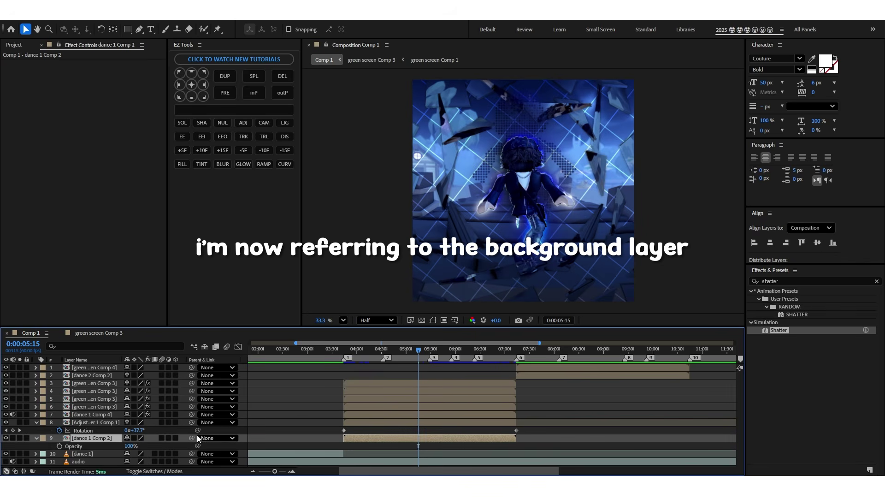
{"action": "left_click_drag", "start_coordinate": [130, 447], "coordinate": [184, 439]}
Apply Tint to the dance 1 Comp 2 background layer and map white to a deep blue.
{"action": "left_click", "coordinate": [202, 164]}
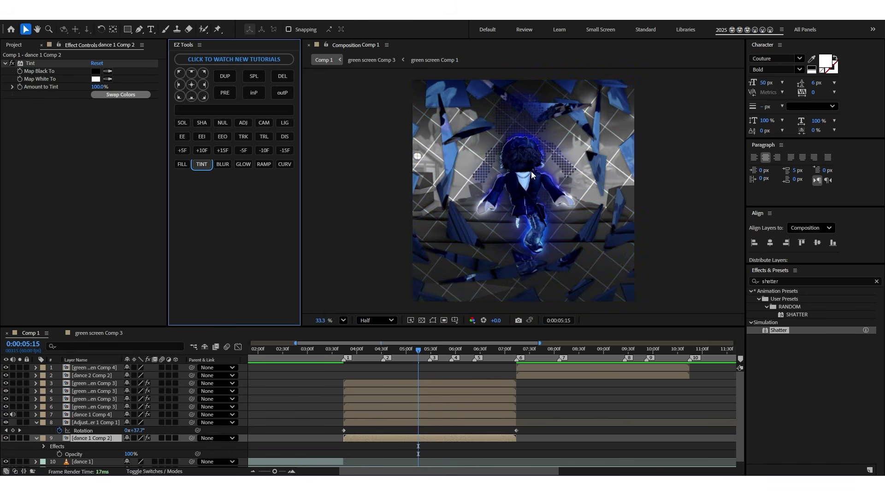
{"action": "left_click", "coordinate": [95, 79]}
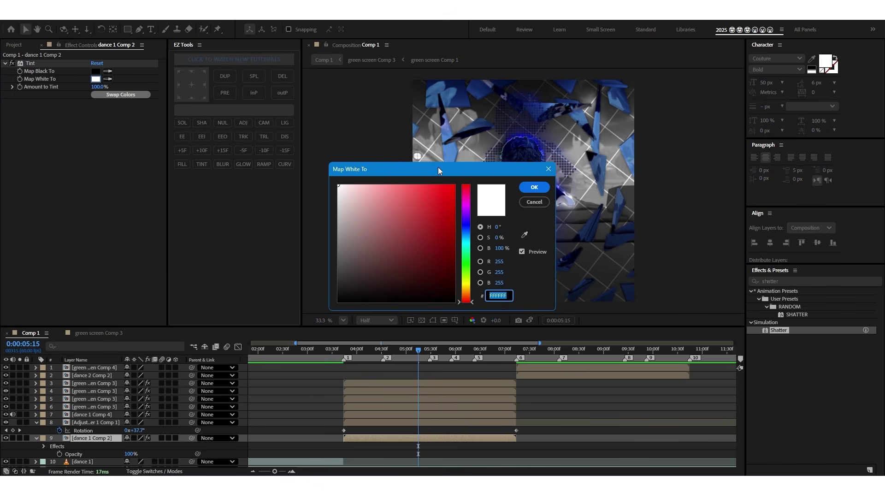
{"action": "left_click_drag", "start_coordinate": [438, 169], "coordinate": [271, 122]}
{"action": "left_click", "coordinate": [284, 141]}
{"action": "left_click", "coordinate": [300, 176]}
{"action": "left_click", "coordinate": [367, 140]}
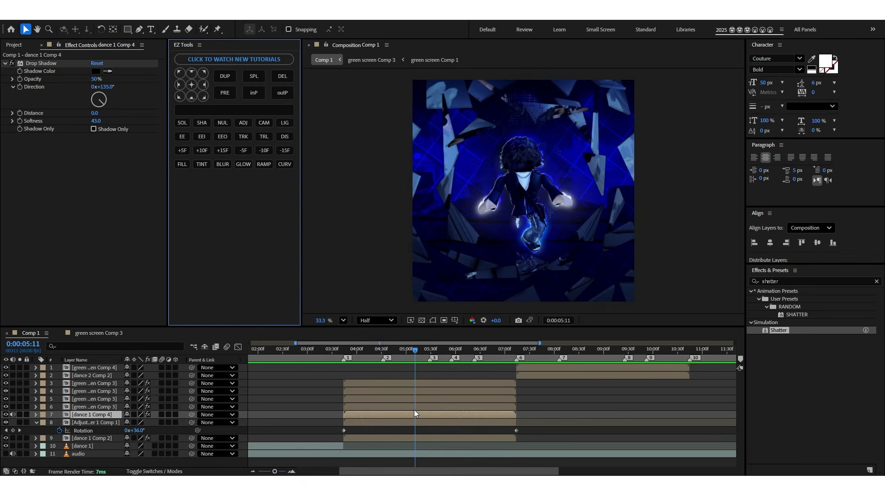
Add Glow to dance 1 Comp 4 with Threshold 42.7%, Radius 38 and Composite Original set to On Top, and preview it.
{"action": "left_click", "coordinate": [787, 282]}
{"action": "type", "text": "gl"}
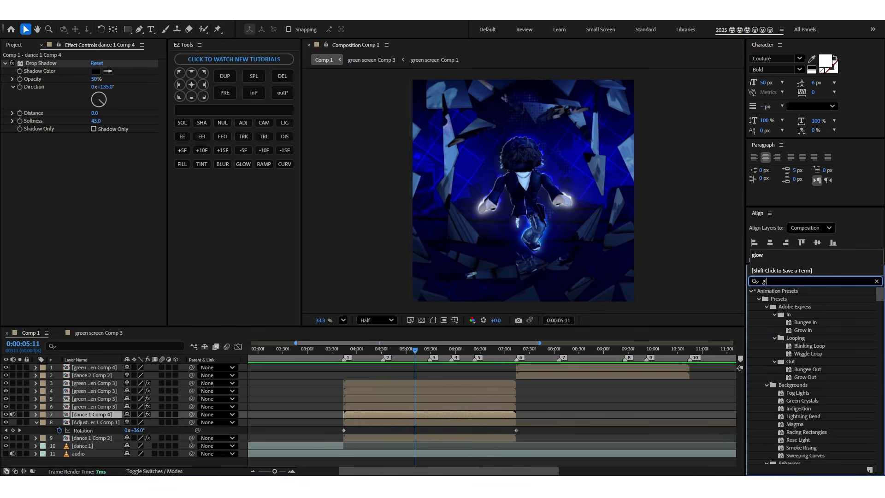
{"action": "type", "text": "ow"}
{"action": "double_click", "coordinate": [788, 386]}
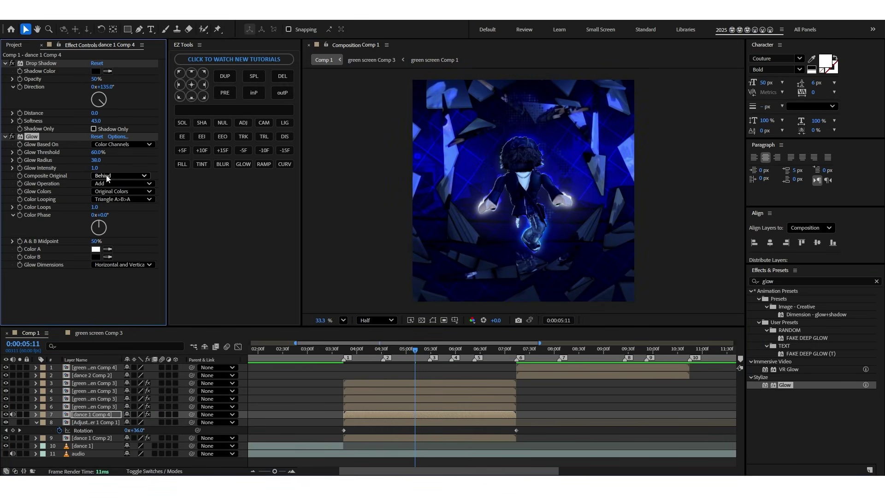
{"action": "left_click", "coordinate": [111, 179]}
{"action": "left_click", "coordinate": [118, 185]}
{"action": "key", "text": "space"}
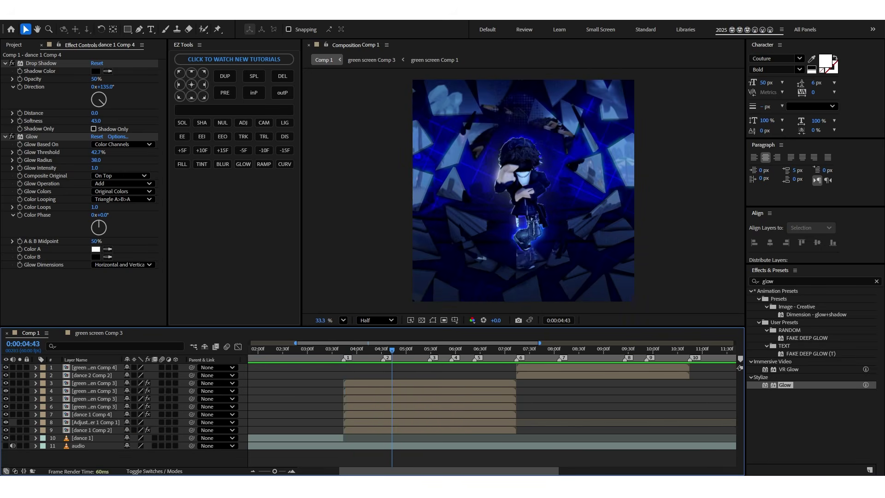
Create a 1444 × 1444 px black solid and place it directly above dance 1 Comp 2.
{"action": "left_click", "coordinate": [79, 16]}
{"action": "mouse_move", "coordinate": [154, 25]}
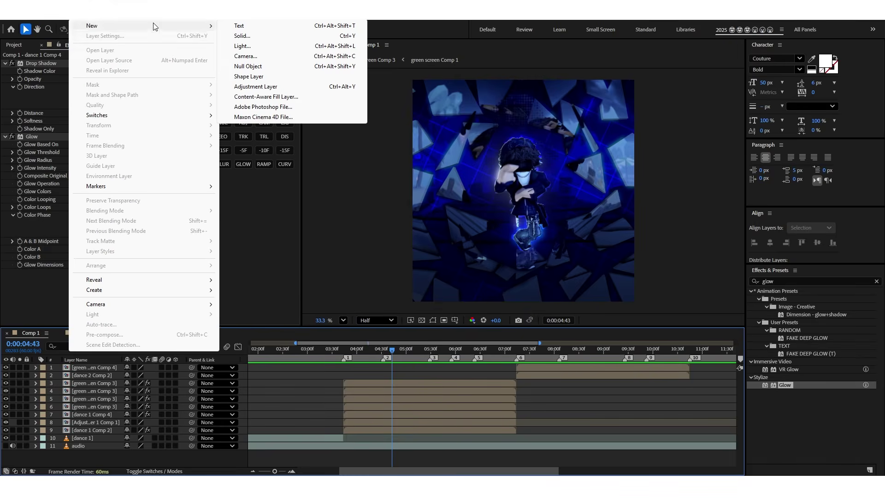
{"action": "left_click", "coordinate": [262, 36]}
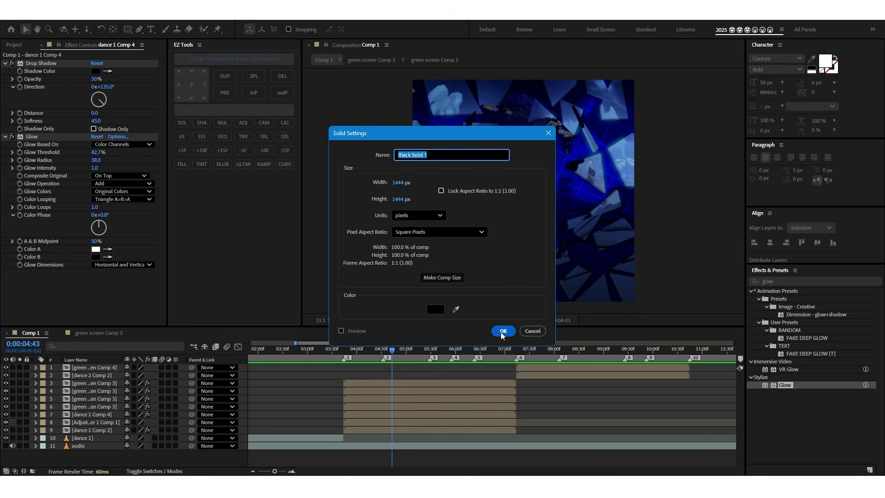
{"action": "left_click", "coordinate": [504, 331]}
{"action": "left_click_drag", "start_coordinate": [84, 365], "coordinate": [93, 434]}
Apply CC Ball Action to the black solid and preview it.
{"action": "left_click", "coordinate": [784, 282]}
{"action": "type", "text": "cc ball"}
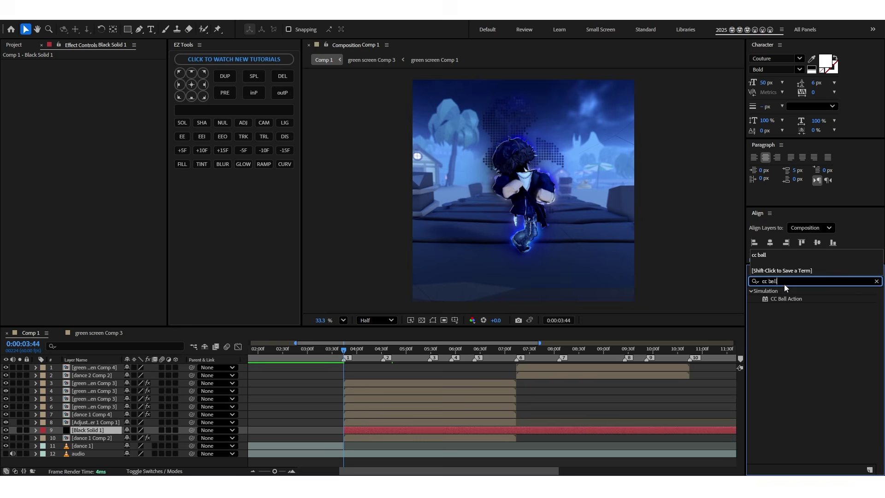
{"action": "double_click", "coordinate": [794, 300]}
{"action": "key", "text": "space"}
Apply a Fill effect to the black solid and set its color to white (FFFFFF).
{"action": "left_click", "coordinate": [184, 166]}
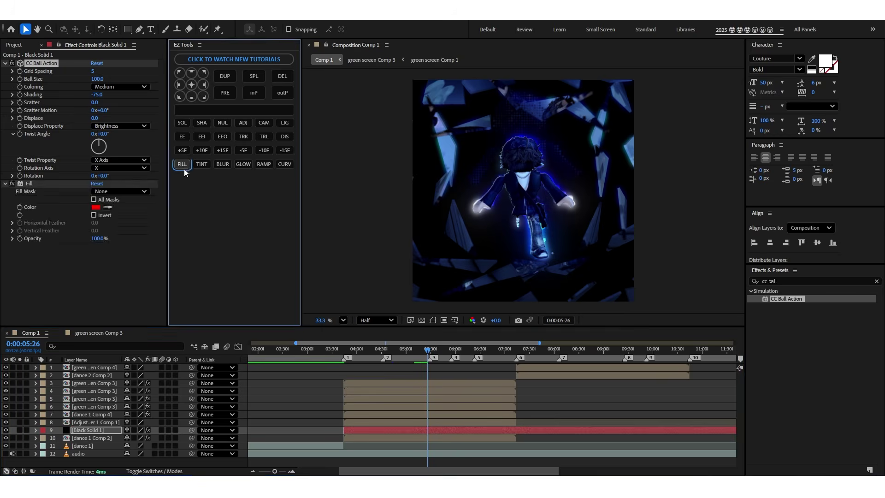
{"action": "left_click", "coordinate": [97, 207]}
{"action": "left_click_drag", "start_coordinate": [355, 216], "coordinate": [337, 184]}
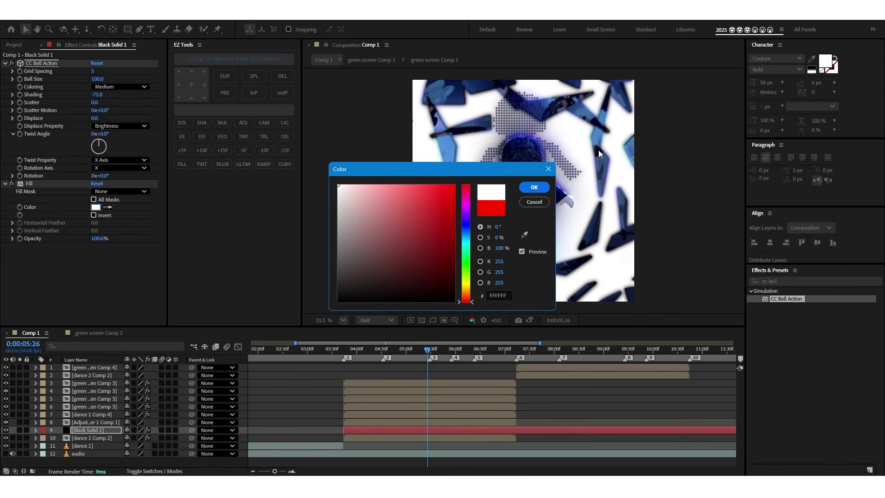
{"action": "left_click", "coordinate": [534, 187]}
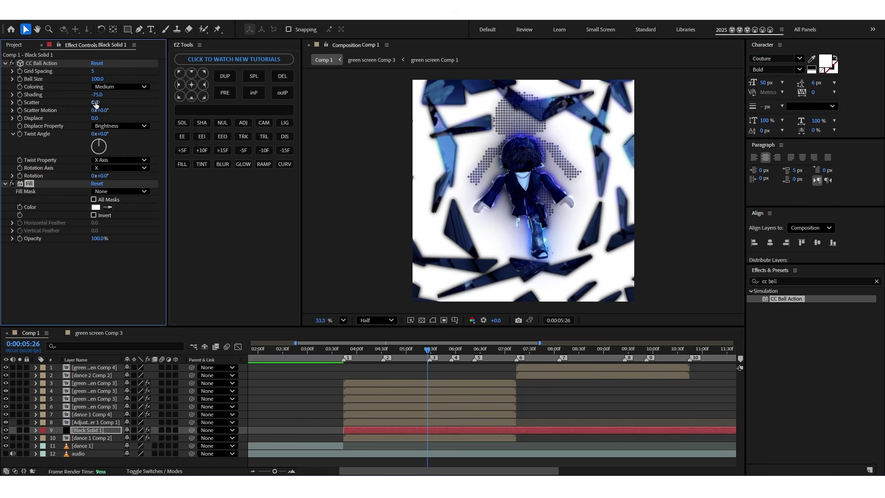
Turn the CC Ball Action into sparse particles with Scatter 1024, Ball Size 21 and Grid Spacing 18, and inspect them up close.
{"action": "type", "text": "100"}
{"action": "key", "text": "Return"}
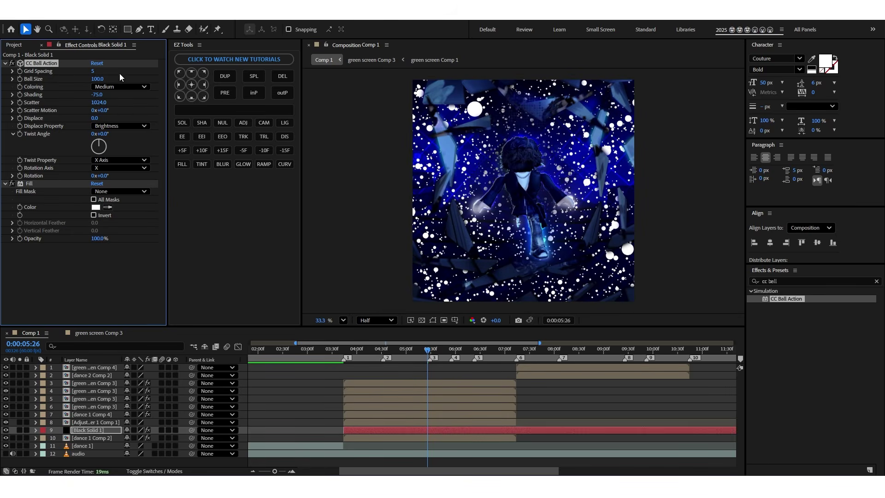
{"action": "left_click_drag", "start_coordinate": [97, 79], "coordinate": [78, 79]}
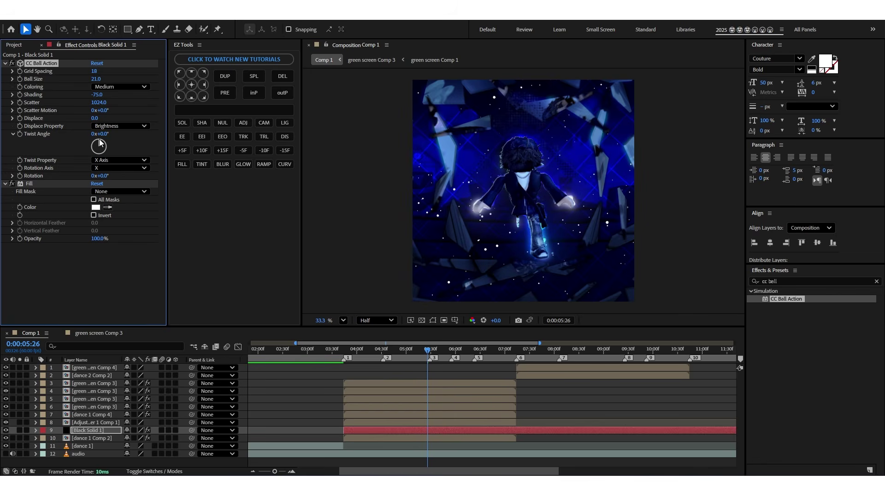
{"action": "left_click", "coordinate": [99, 95]}
{"action": "scroll", "coordinate": [498, 246], "scroll_direction": "up", "scroll_amount": 5}
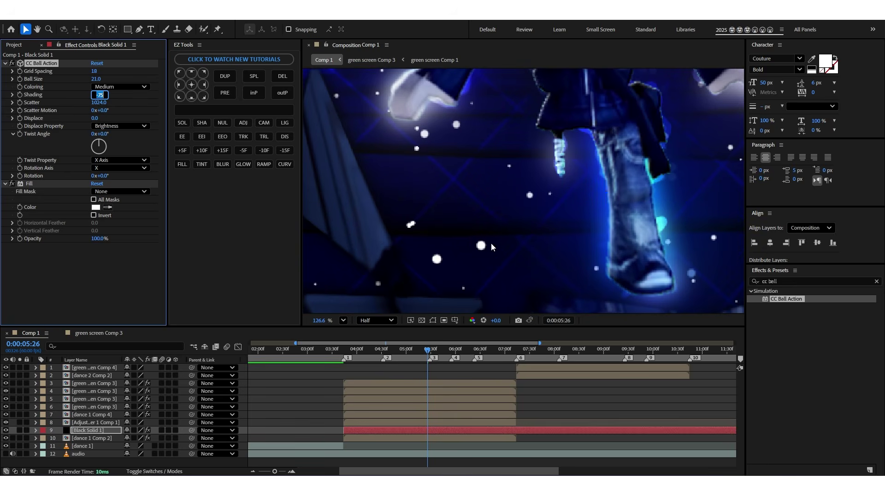
{"action": "left_click", "coordinate": [340, 319]}
{"action": "left_click", "coordinate": [356, 215]}
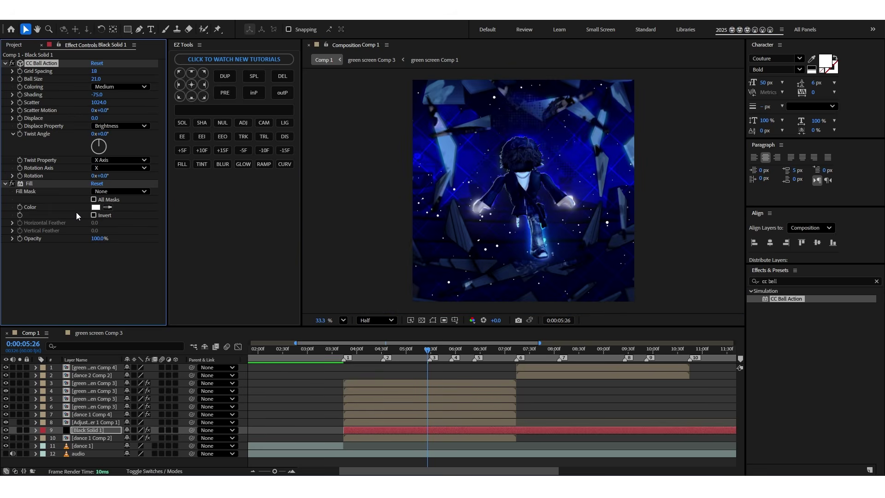
Add Glow with Radius 47 to the black solid's particles and duplicate the Glow effect.
{"action": "left_click", "coordinate": [243, 164]}
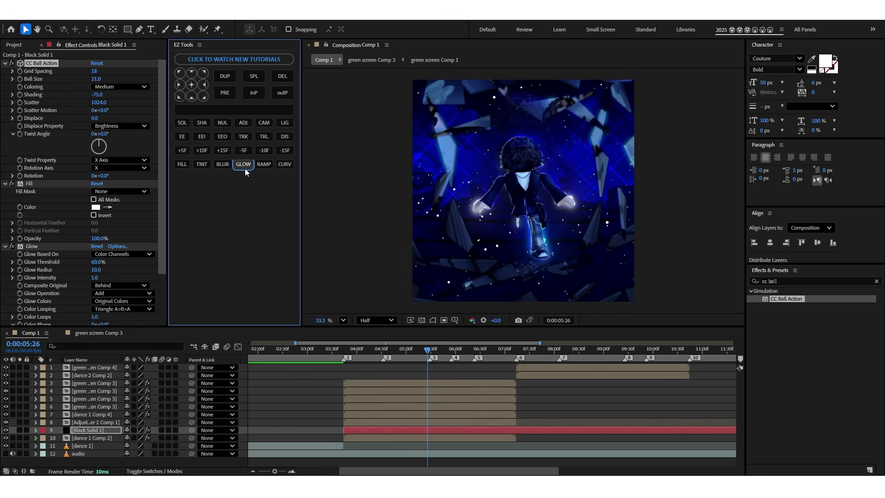
{"action": "left_click_drag", "start_coordinate": [19, 271], "coordinate": [41, 271]}
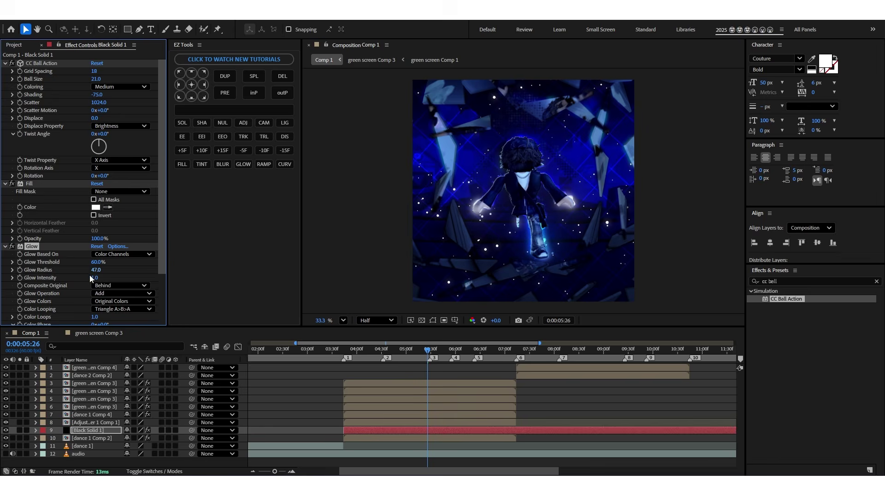
{"action": "key", "text": "ctrl+d"}
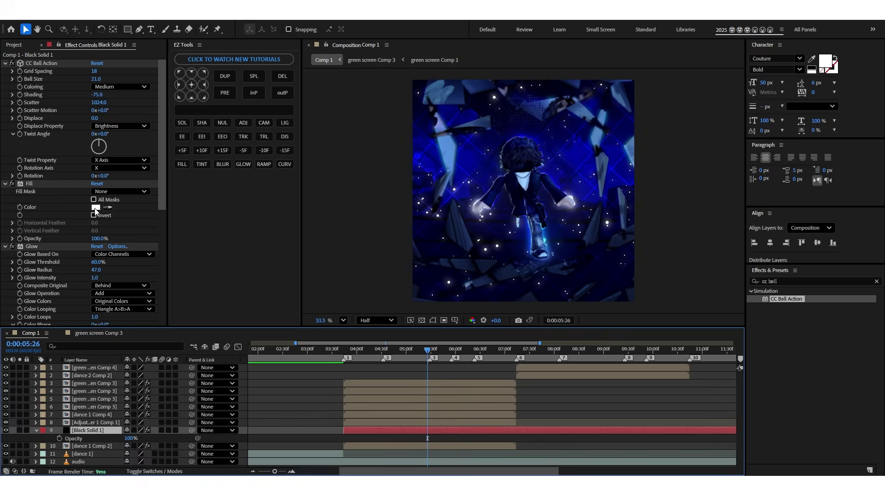
Recolor the particles' Fill with a blue sampled from the composition and shift it to a lighter shade.
{"action": "left_click", "coordinate": [96, 207]}
{"action": "left_click_drag", "start_coordinate": [417, 173], "coordinate": [273, 161]}
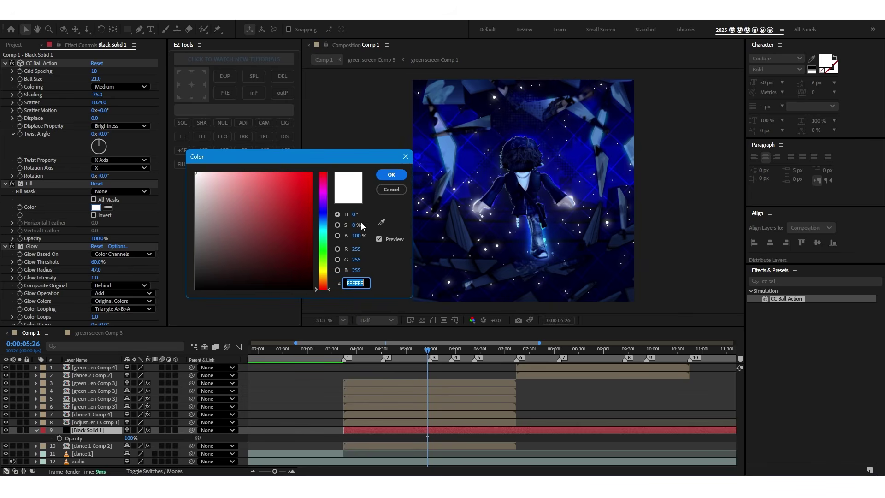
{"action": "left_click", "coordinate": [382, 222]}
{"action": "left_click", "coordinate": [466, 161]}
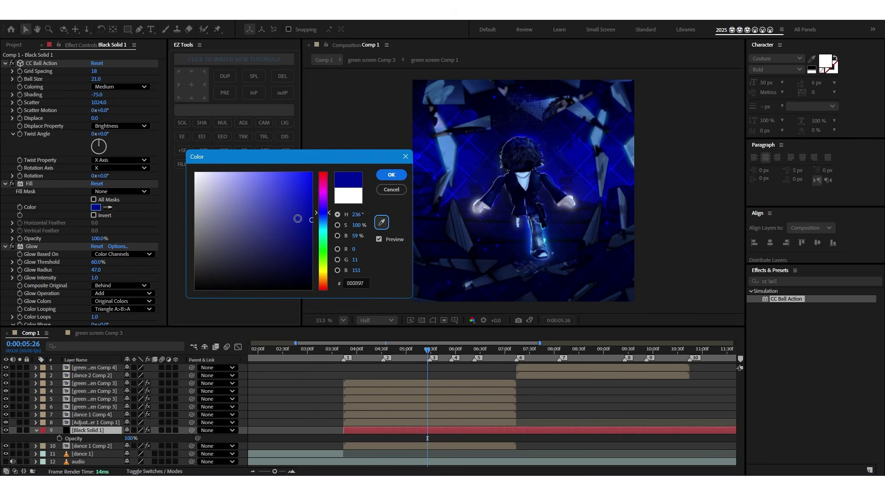
{"action": "mouse_move", "coordinate": [299, 218]}
{"action": "left_mouse_down"}
{"action": "mouse_move", "coordinate": [300, 199]}
{"action": "mouse_move", "coordinate": [283, 192]}
{"action": "left_mouse_up"}
{"action": "left_click", "coordinate": [388, 174]}
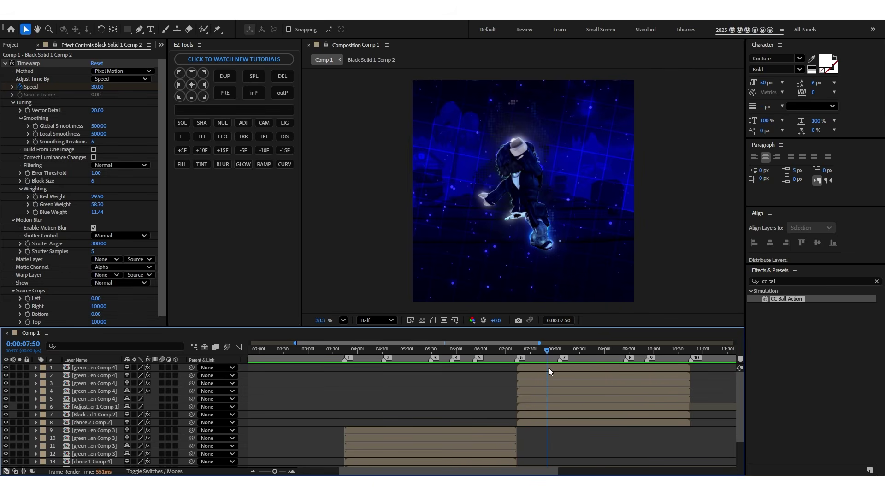
At 0:00:08:06, duplicate the uppermost green screen Comp 4 layer and remove all effects from the copy.
{"action": "left_click", "coordinate": [560, 349]}
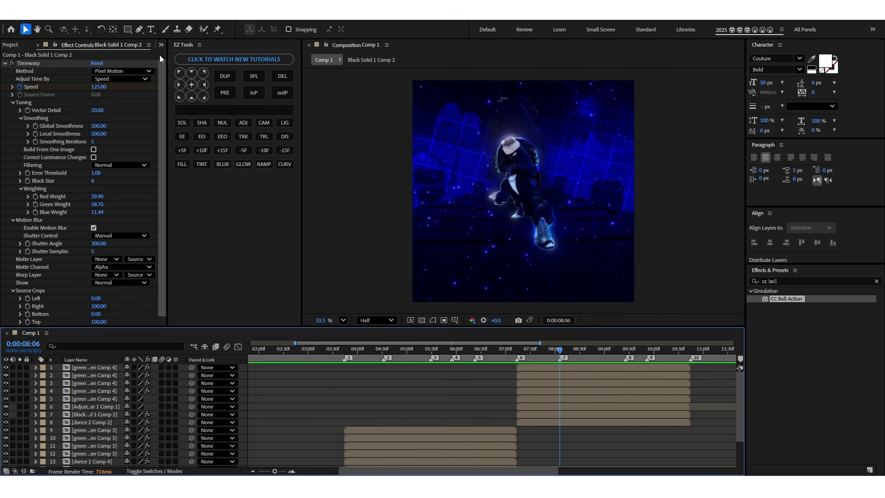
{"action": "left_click", "coordinate": [76, 20]}
{"action": "mouse_move", "coordinate": [93, 25]}
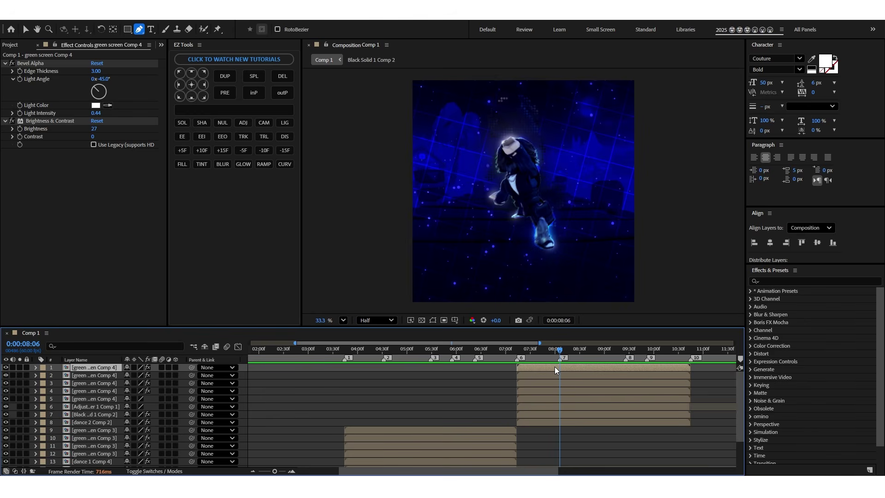
{"action": "key", "text": "ctrl+d"}
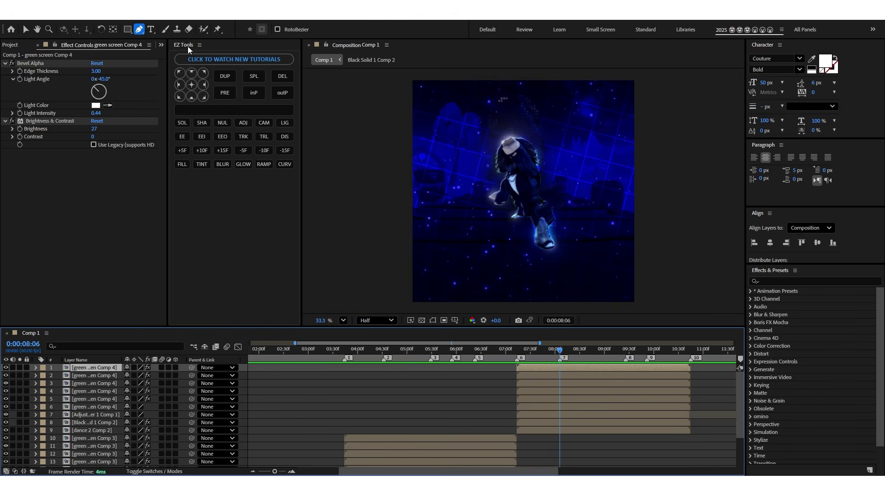
{"action": "key", "text": "ctrl+shift+e"}
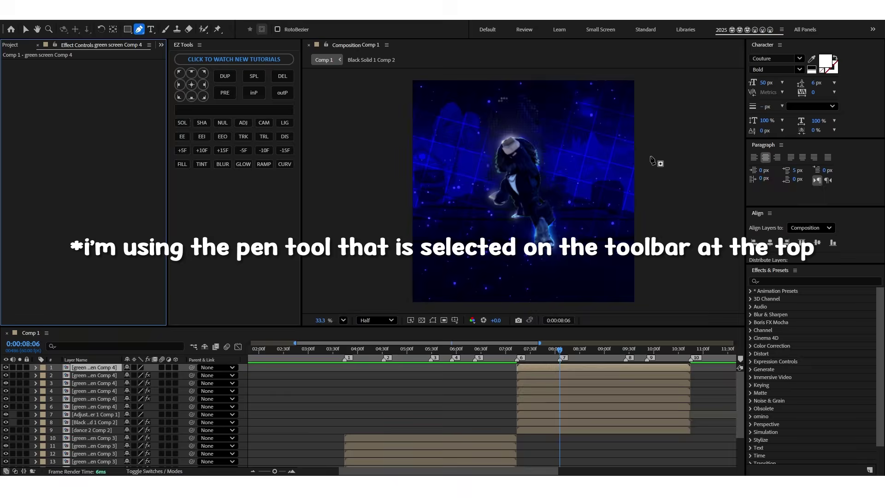
Draw an open S-shaped mask path around the dancer with the Pen tool, extending past both sides of the frame, and refine its curves.
{"action": "left_click", "coordinate": [651, 167]}
{"action": "left_click", "coordinate": [462, 144]}
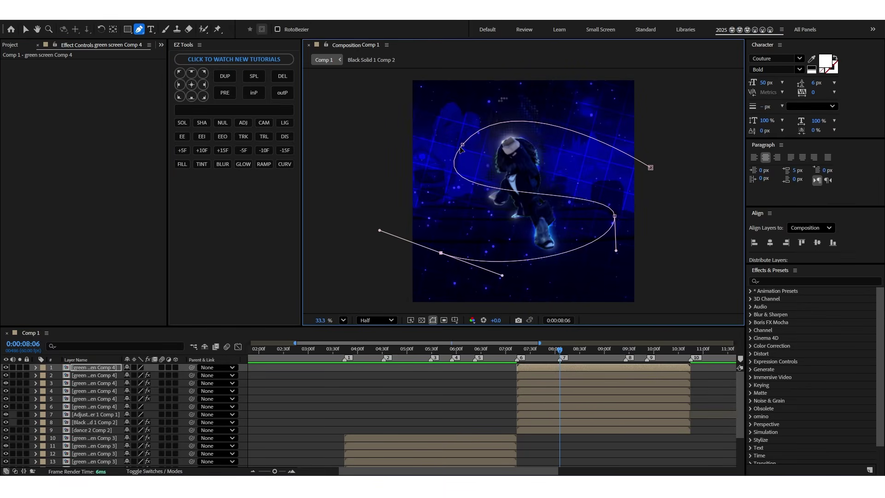
{"action": "left_click_drag", "start_coordinate": [461, 149], "coordinate": [447, 177]}
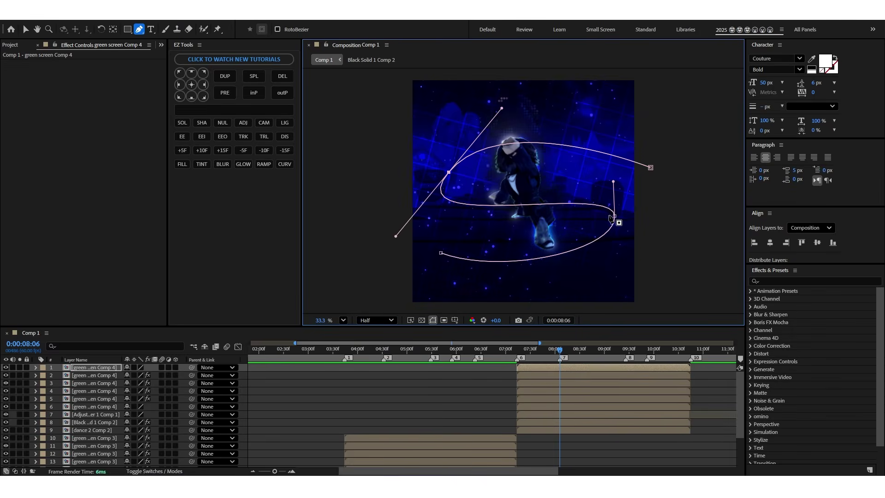
{"action": "left_click_drag", "start_coordinate": [613, 217], "coordinate": [579, 224]}
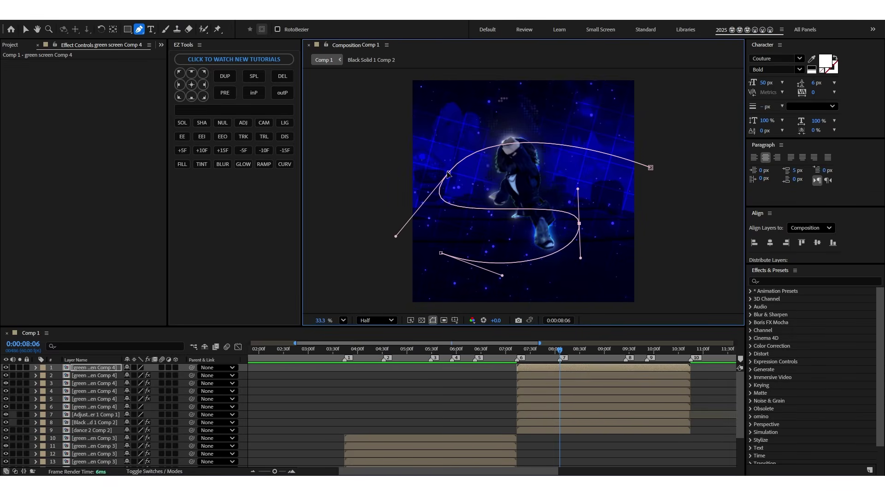
{"action": "left_click_drag", "start_coordinate": [448, 172], "coordinate": [467, 187]}
{"action": "left_click_drag", "start_coordinate": [441, 254], "coordinate": [440, 274]}
{"action": "left_click_drag", "start_coordinate": [370, 177], "coordinate": [372, 180]}
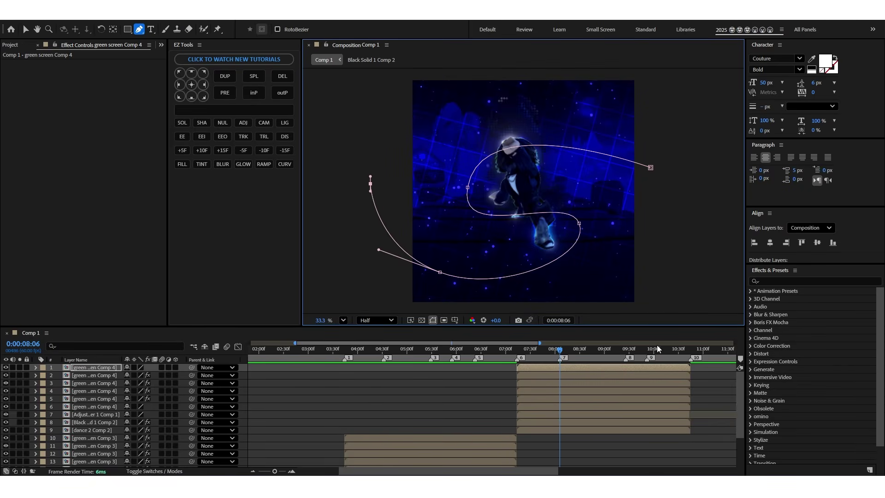
Trim the masked layer to start at 0:00:08:06 and apply the Saber effect to it.
{"action": "left_click", "coordinate": [581, 369]}
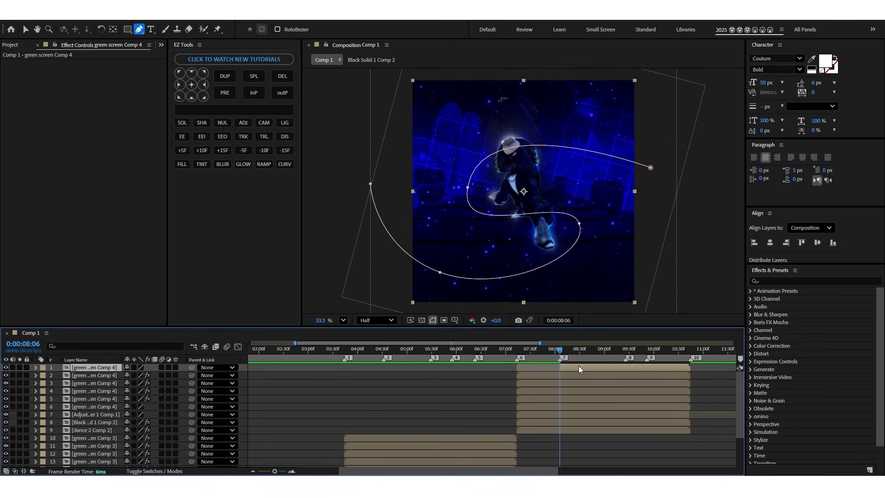
{"action": "left_click", "coordinate": [790, 282]}
{"action": "type", "text": "saber"}
{"action": "double_click", "coordinate": [778, 331]}
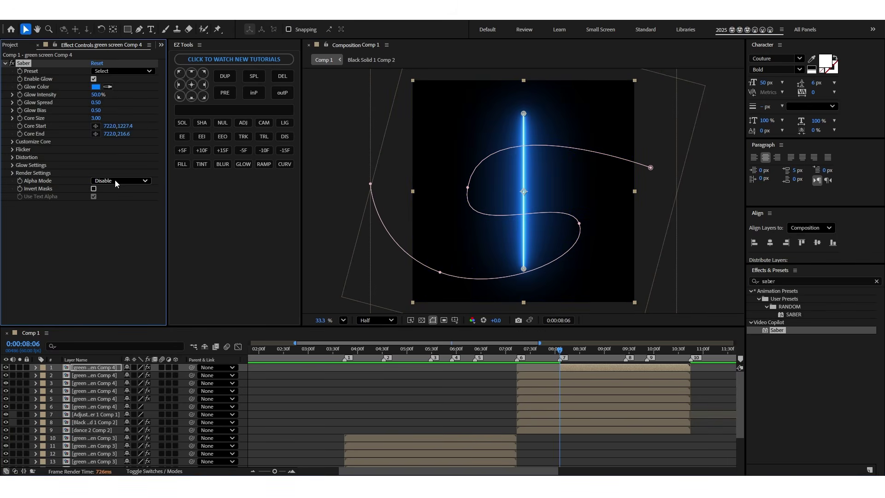
Set Saber's Core Type to Layer Masks so the beam follows the drawn path.
{"action": "left_click", "coordinate": [116, 181]}
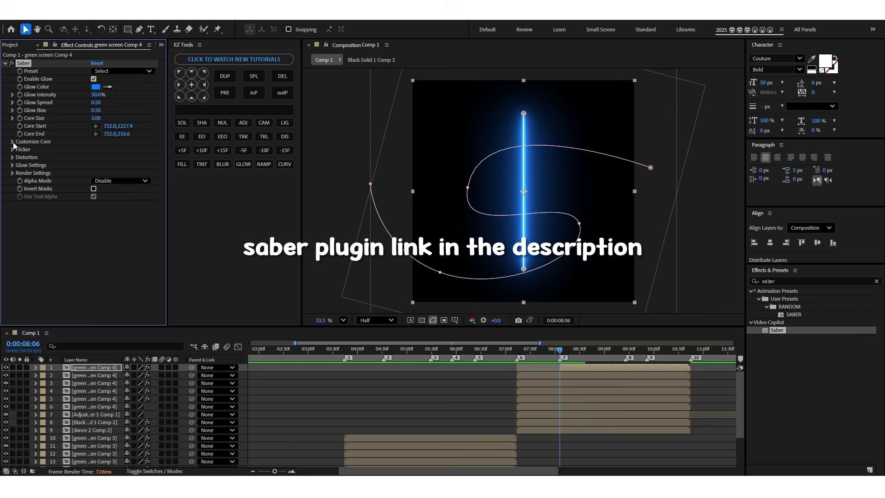
{"action": "left_click", "coordinate": [12, 142]}
{"action": "left_click", "coordinate": [110, 149]}
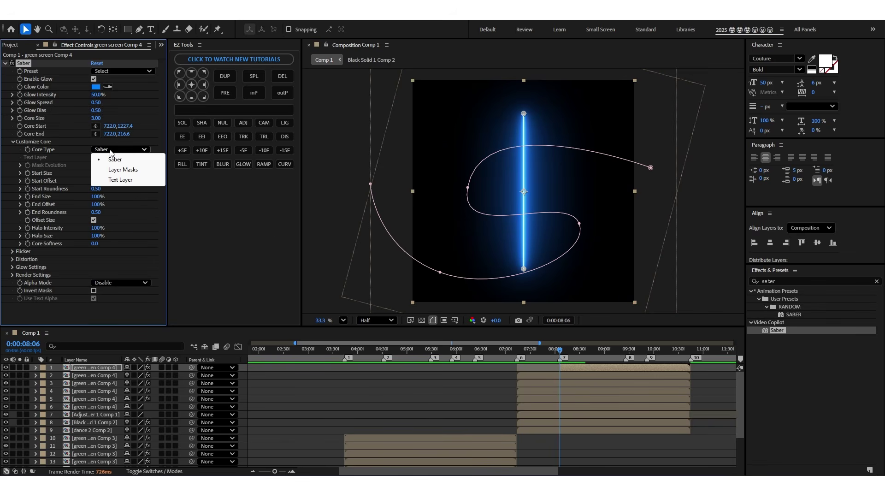
{"action": "left_click", "coordinate": [121, 170]}
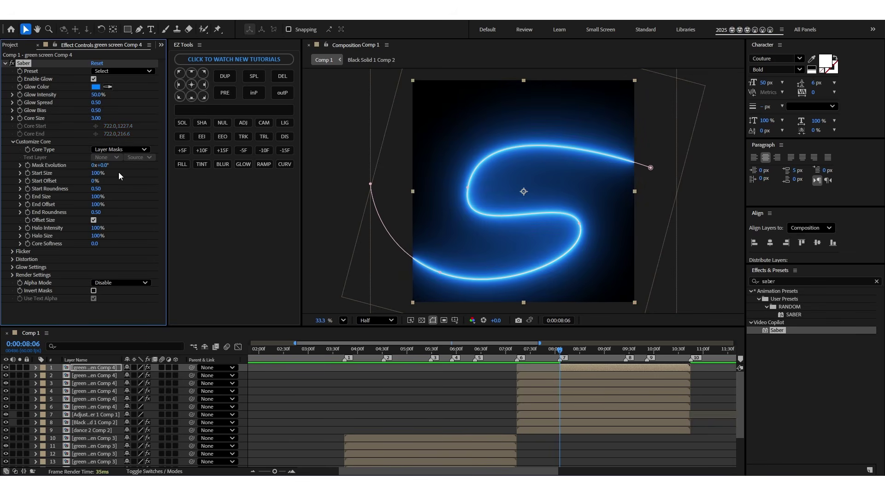
Set the Saber layer's blending mode to Screen and thin the beam with Glow Spread 0.15 and Core Size 0.60.
{"action": "right_click", "coordinate": [580, 368]}
{"action": "mouse_move", "coordinate": [626, 203]}
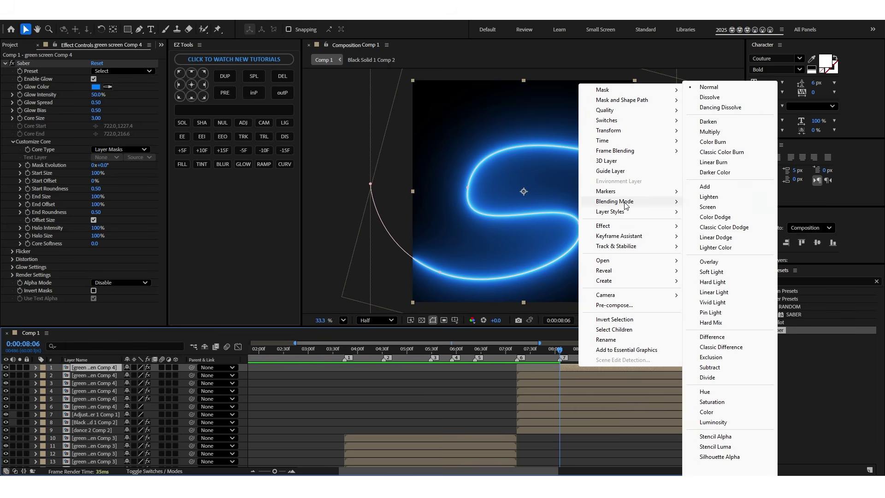
{"action": "left_click", "coordinate": [718, 207]}
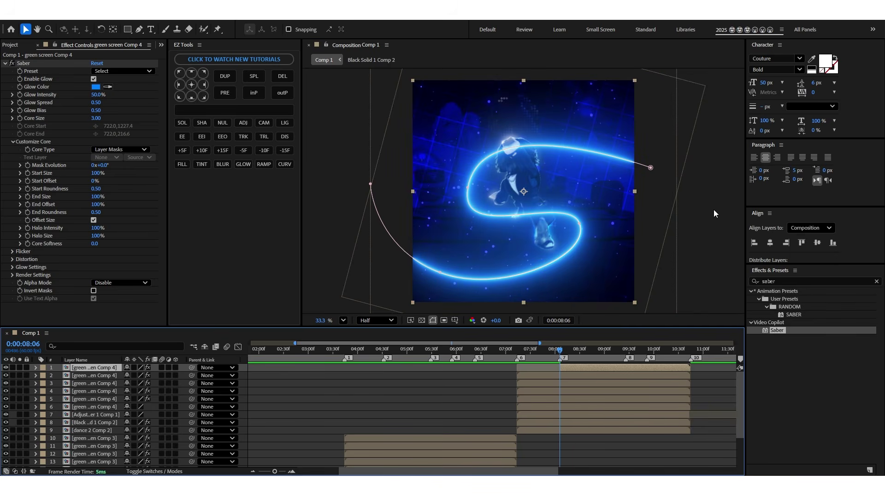
{"action": "left_click_drag", "start_coordinate": [96, 104], "coordinate": [85, 122]}
{"action": "left_click", "coordinate": [340, 176]}
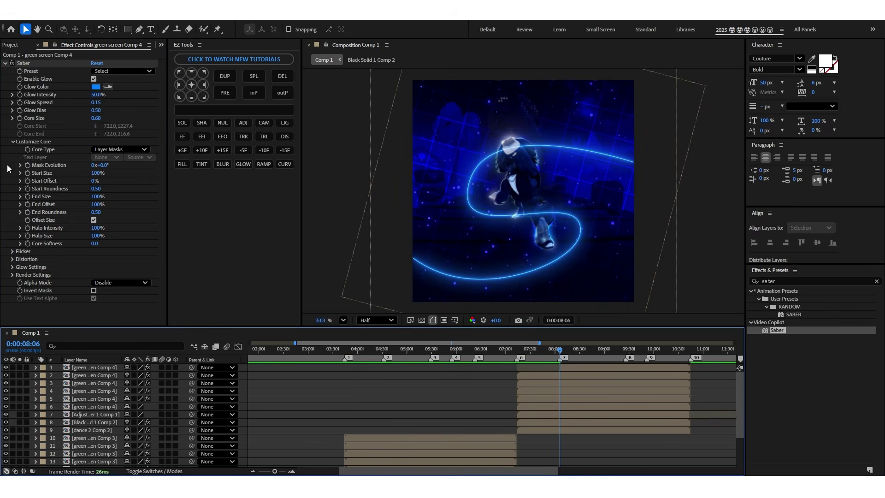
Keyframe Saber's Start Offset at 87% on 0:00:08:06 and 9% on 0:00:09:13.
{"action": "left_click", "coordinate": [505, 162]}
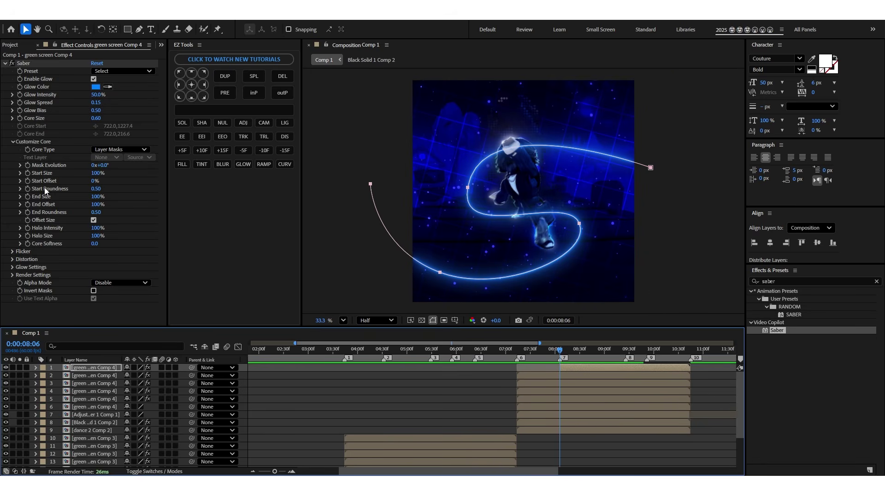
{"action": "left_click", "coordinate": [28, 182]}
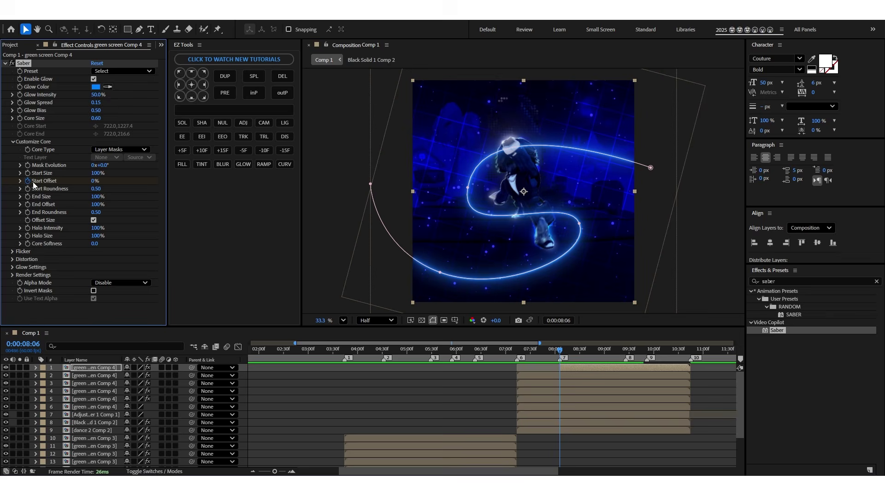
{"action": "key", "text": "u"}
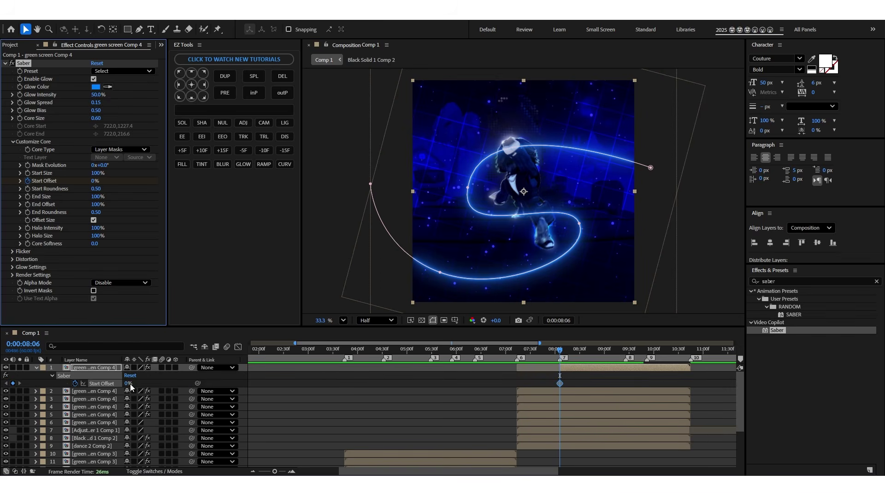
{"action": "left_click_drag", "start_coordinate": [130, 384], "coordinate": [165, 383]}
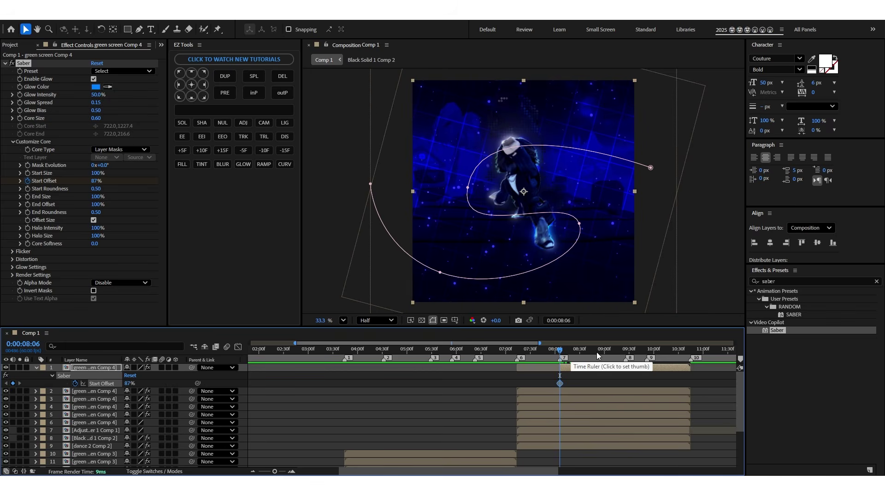
{"action": "left_click_drag", "start_coordinate": [599, 352], "coordinate": [616, 353]}
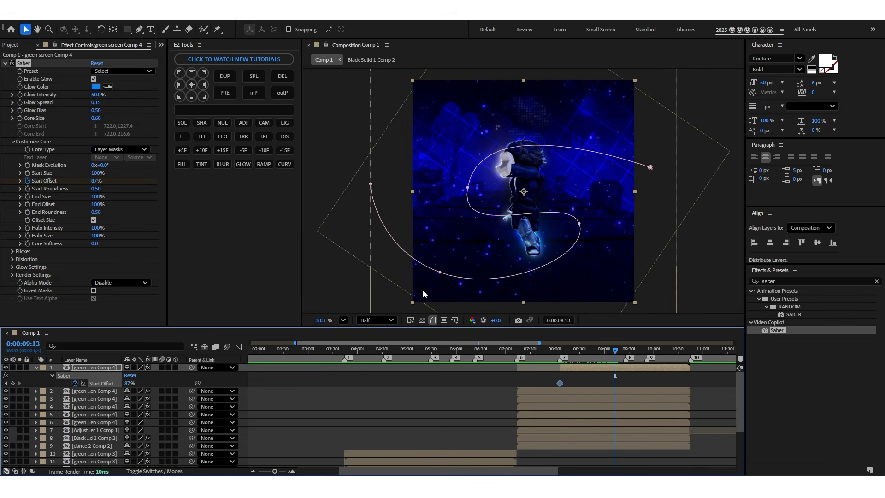
{"action": "left_click_drag", "start_coordinate": [128, 383], "coordinate": [94, 383]}
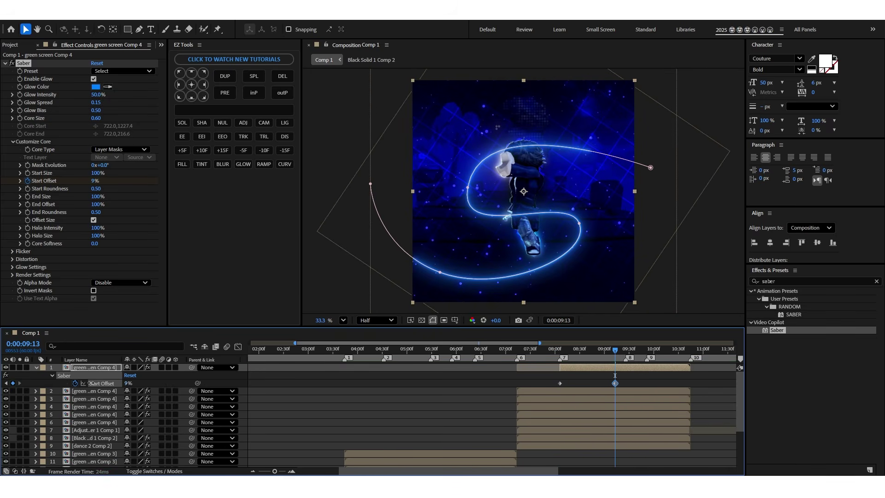
Keyframe Saber's End Offset at 100% on 0:00:08:19 and 0% on 0:00:09:13.
{"action": "left_click", "coordinate": [573, 355]}
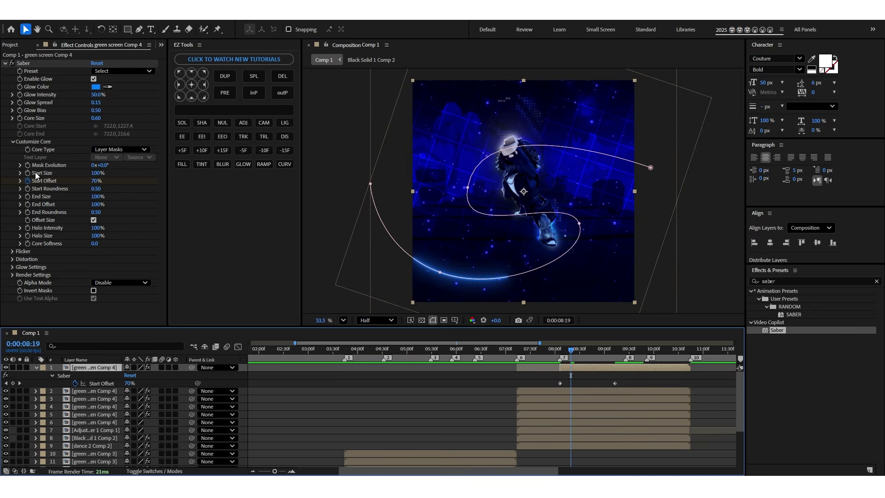
{"action": "left_click", "coordinate": [27, 204]}
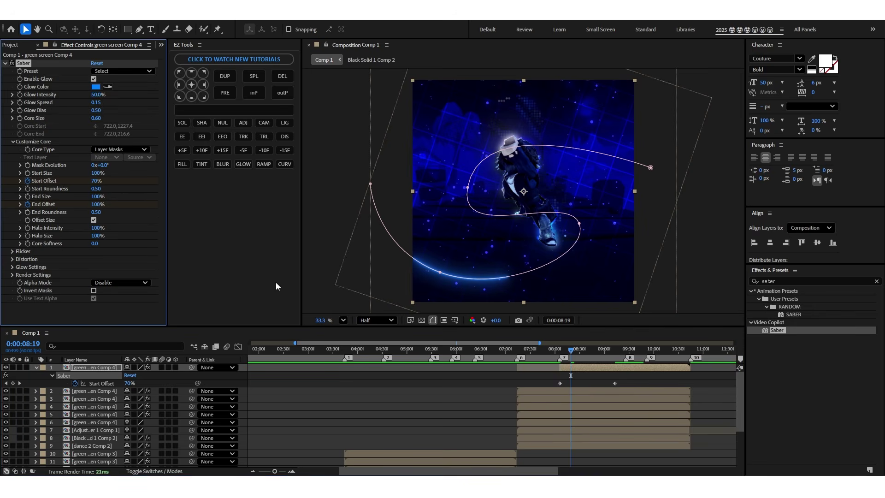
{"action": "left_click_drag", "start_coordinate": [607, 353], "coordinate": [615, 353]}
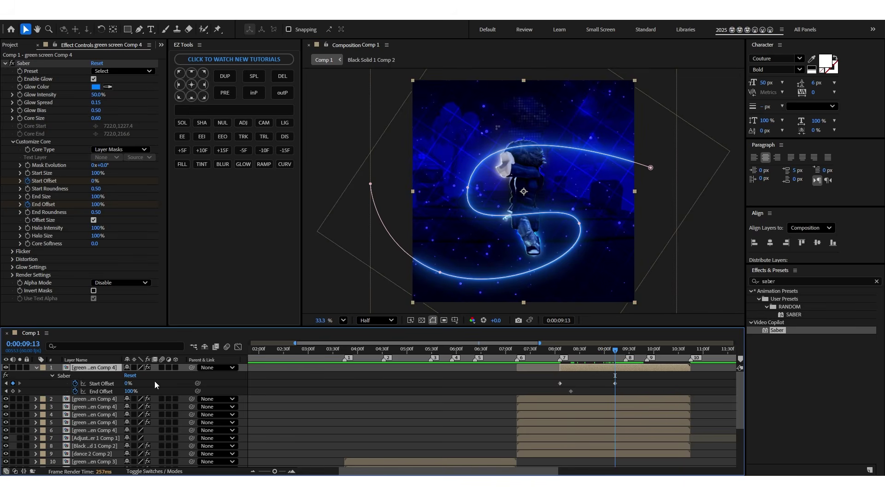
{"action": "left_click_drag", "start_coordinate": [129, 391], "coordinate": [81, 393]}
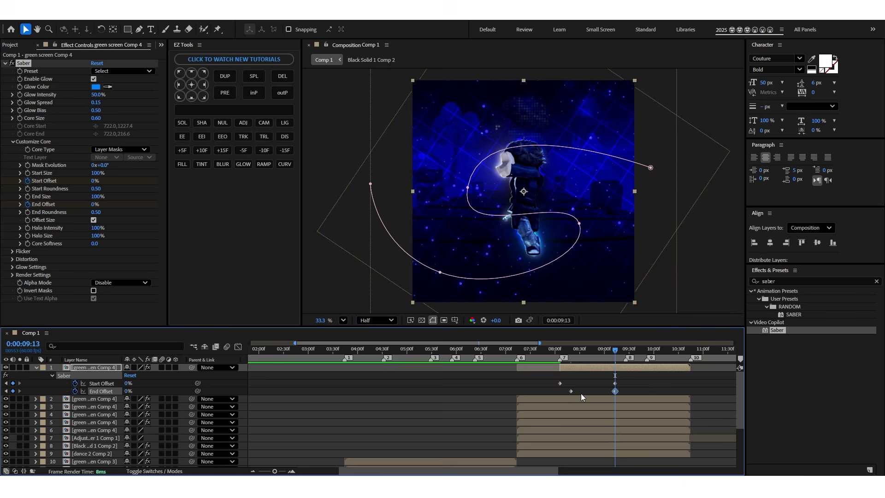
Easy-ease the Start Offset and End Offset keyframes, giving End Offset a speed curve that peaks past its middle.
{"action": "left_click_drag", "start_coordinate": [615, 391], "coordinate": [514, 399]}
{"action": "key", "text": "F9"}
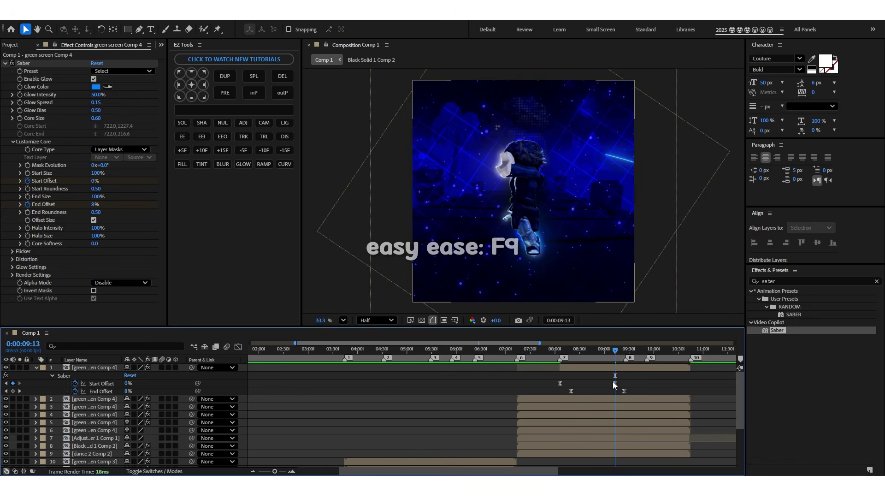
{"action": "key", "text": "i"}
{"action": "left_click_drag", "start_coordinate": [618, 367], "coordinate": [580, 367]}
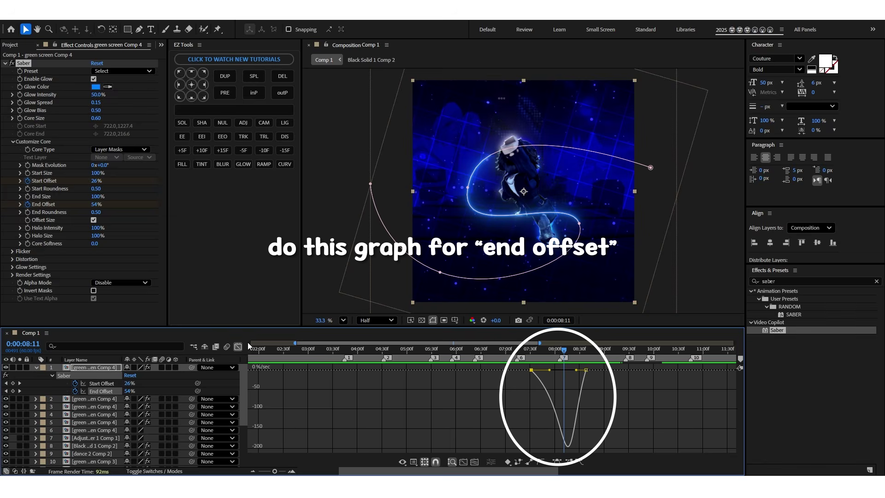
{"action": "left_click", "coordinate": [239, 346]}
{"action": "key", "text": "space"}
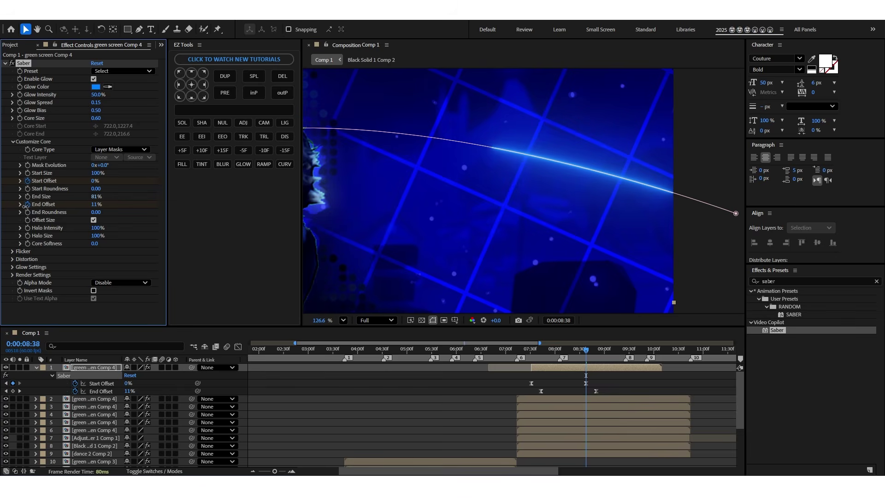
Set Saber's End Size to 27% and pre-compose the line layer as green screen Comp 5, moving all attributes.
{"action": "left_click_drag", "start_coordinate": [25, 204], "coordinate": [9, 207]}
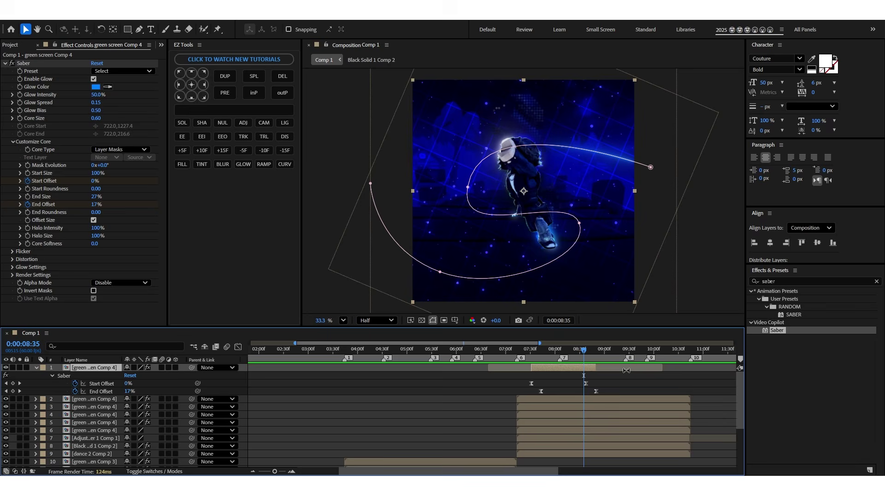
{"action": "key", "text": "ctrl+shift+c"}
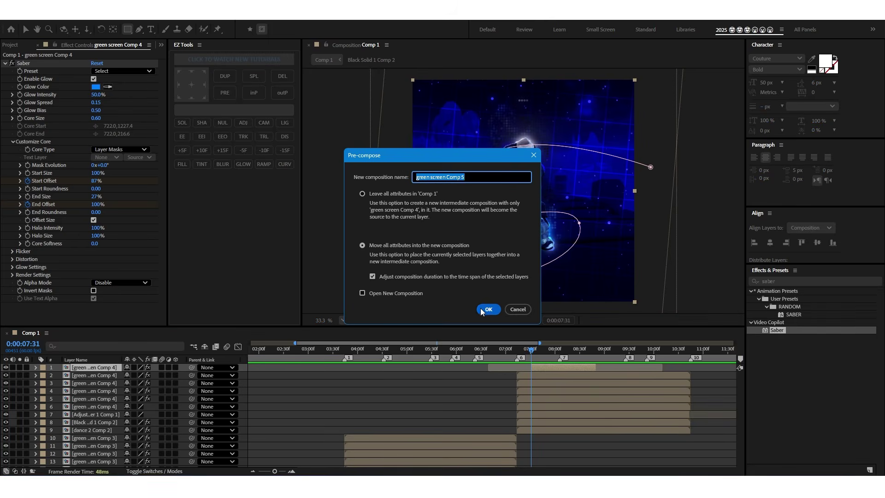
{"action": "left_click", "coordinate": [486, 309]}
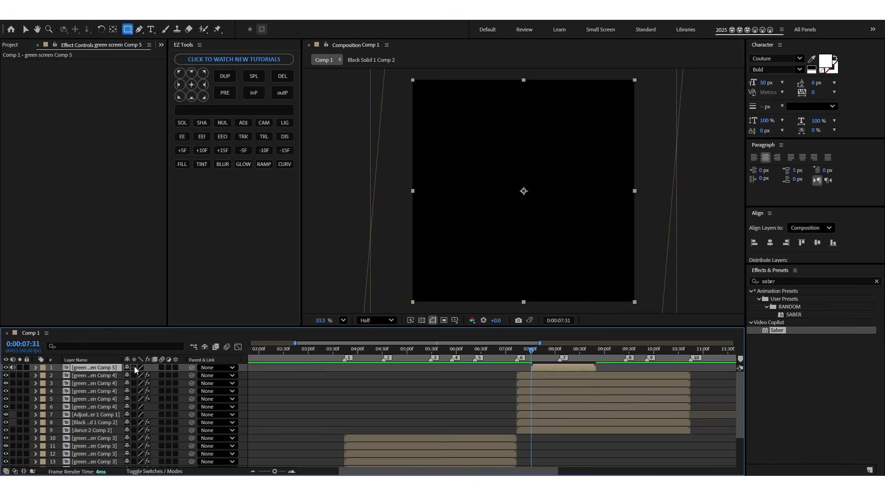
Turn on Collapse Transformations for the green screen Comp 5 layer and preview the line over the avatar.
{"action": "left_click", "coordinate": [134, 368]}
{"action": "key", "text": "space"}
{"action": "key", "text": "v"}
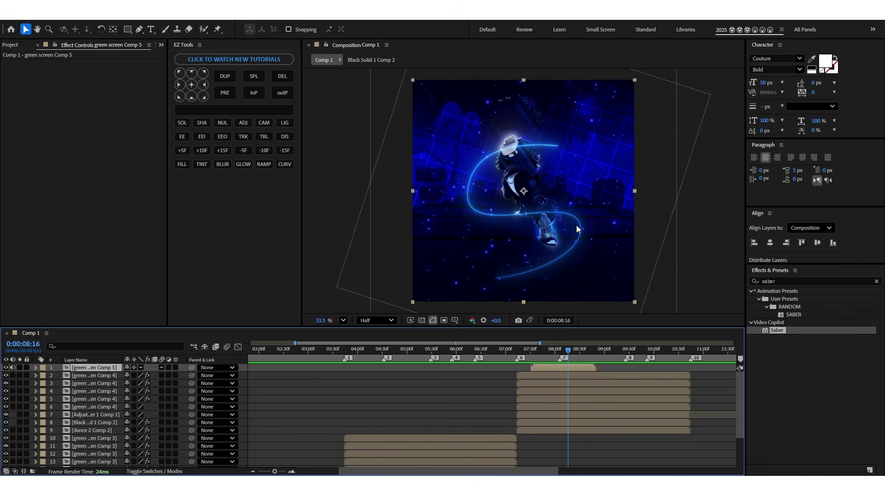
Split the line precomp using a rectangular mask across the avatar's upper body and a duplicate whose mask is inverted.
{"action": "left_click", "coordinate": [128, 30]}
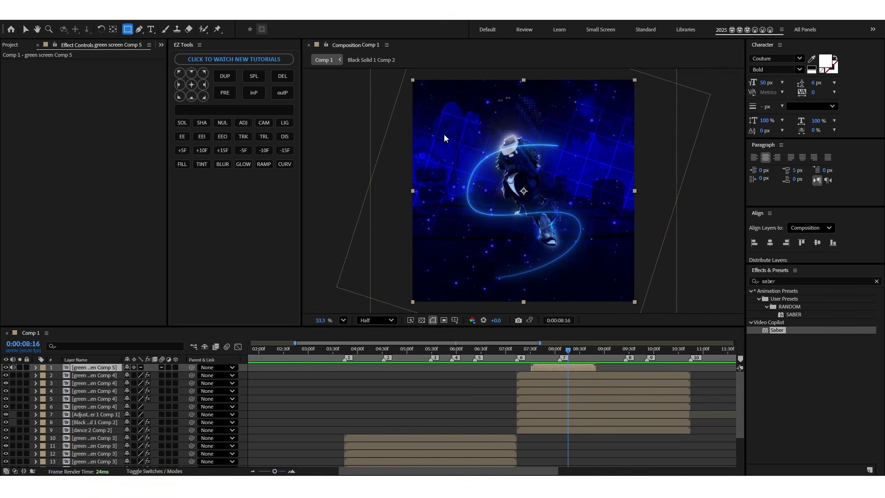
{"action": "left_click_drag", "start_coordinate": [399, 110], "coordinate": [645, 189]}
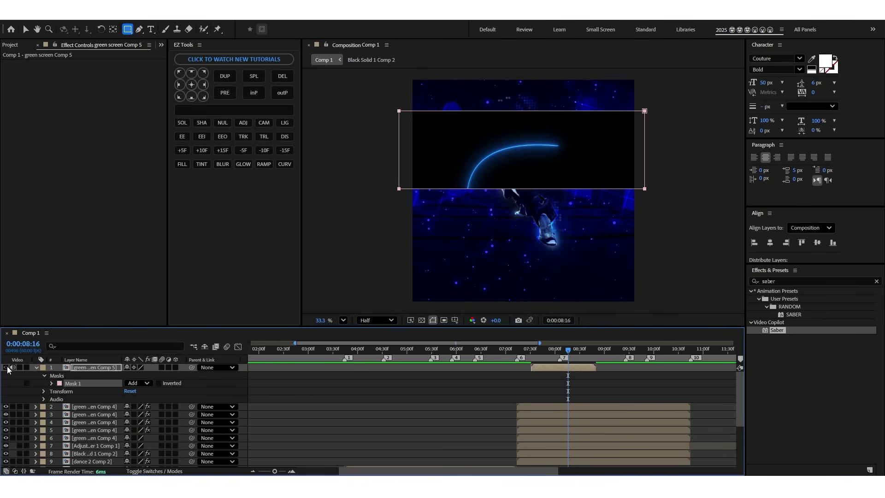
{"action": "left_click", "coordinate": [103, 371]}
{"action": "key", "text": "ctrl+d"}
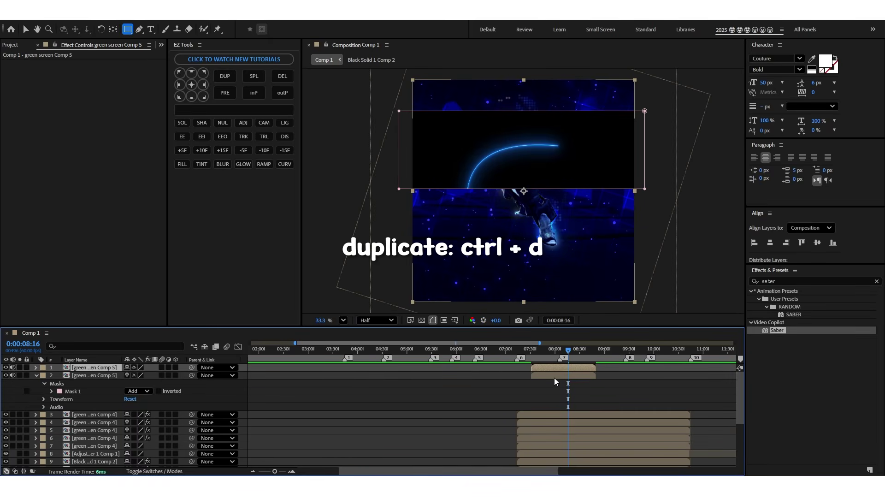
{"action": "left_click", "coordinate": [159, 391]}
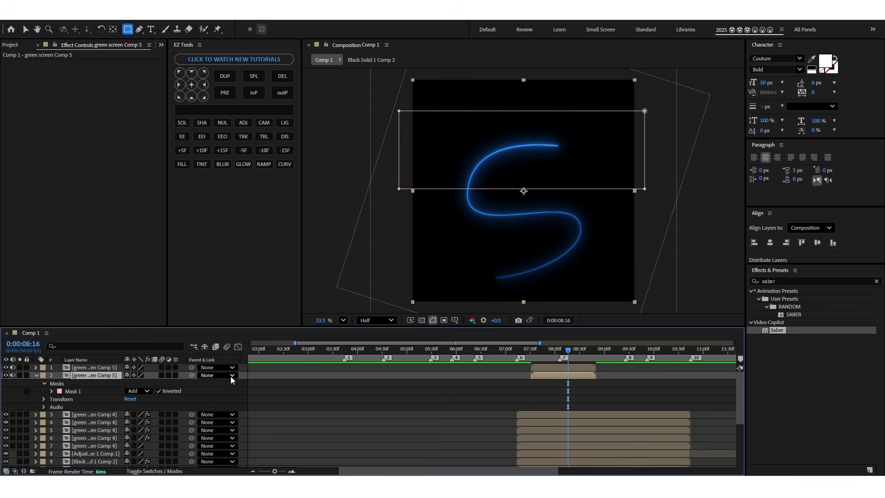
Set both line copies to Screen blending and move the inverted-mask copy down behind the top avatar layer.
{"action": "right_click", "coordinate": [567, 369]}
{"action": "mouse_move", "coordinate": [613, 203]}
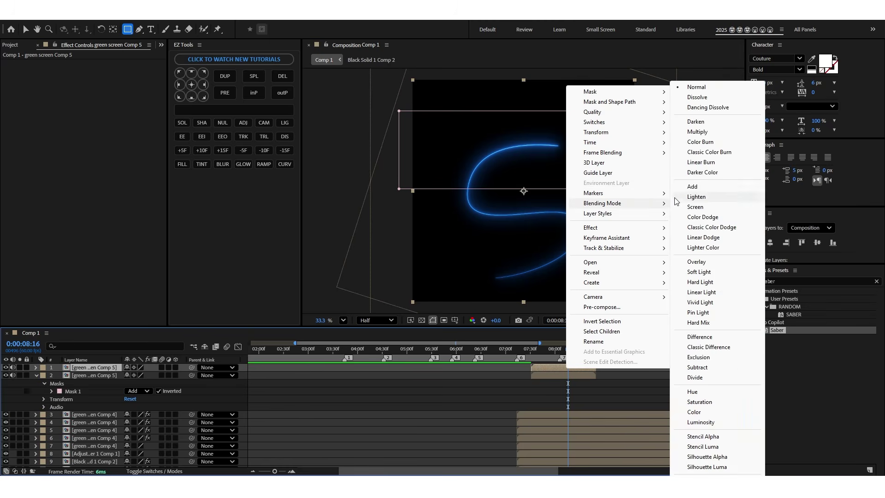
{"action": "left_click", "coordinate": [696, 207]}
{"action": "right_click", "coordinate": [550, 375]}
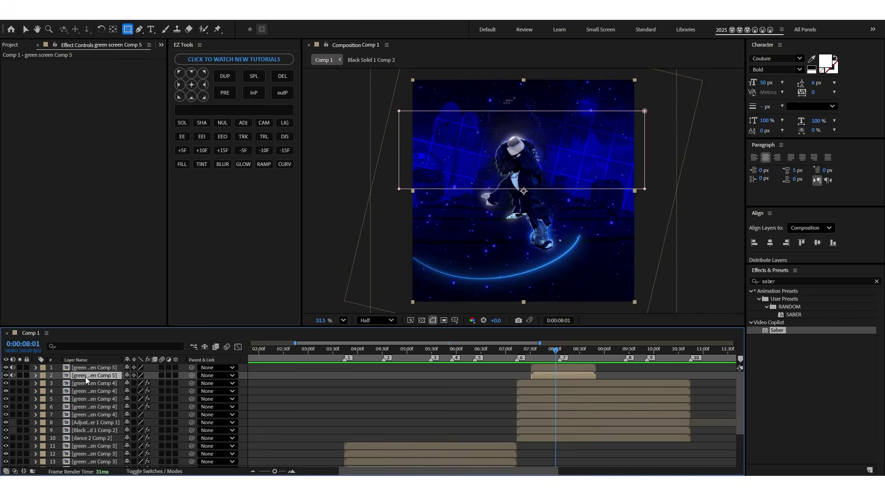
{"action": "left_click_drag", "start_coordinate": [91, 379], "coordinate": [95, 391]}
{"action": "left_click", "coordinate": [570, 356]}
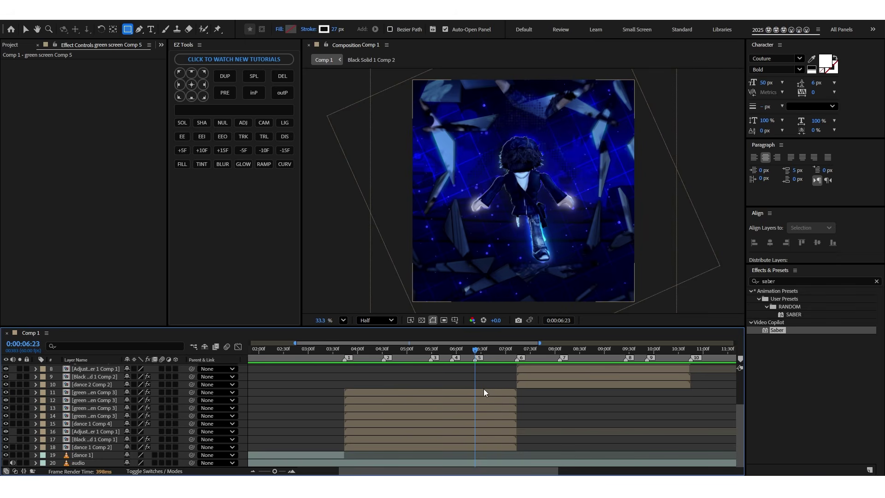
Duplicate the uppermost green screen Comp 3 layer and delete all effects from the lower copy.
{"action": "left_click", "coordinate": [474, 394]}
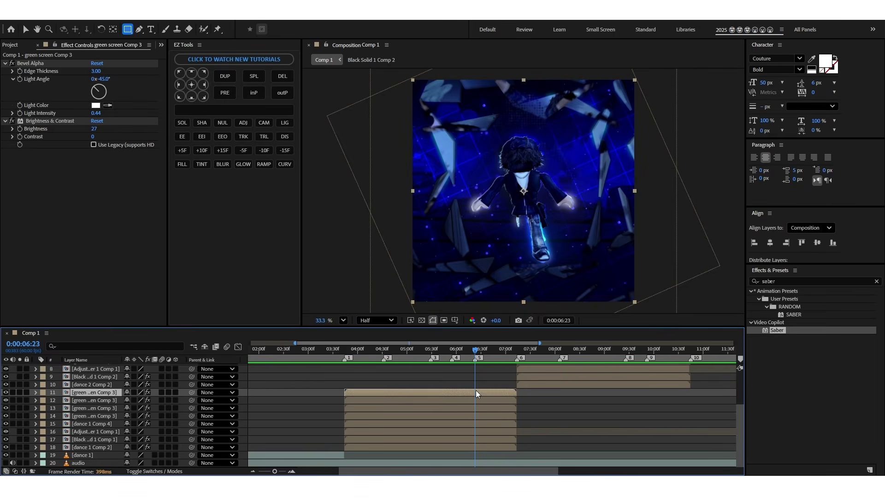
{"action": "key", "text": "ctrl+d"}
{"action": "left_click", "coordinate": [460, 399]}
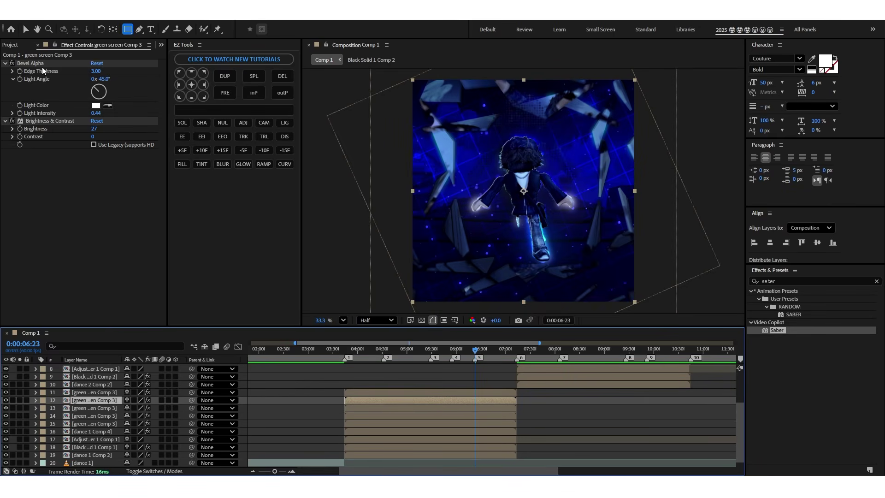
{"action": "left_click", "coordinate": [41, 65]}
{"action": "key", "text": "ctrl+a"}
{"action": "key", "text": "Delete"}
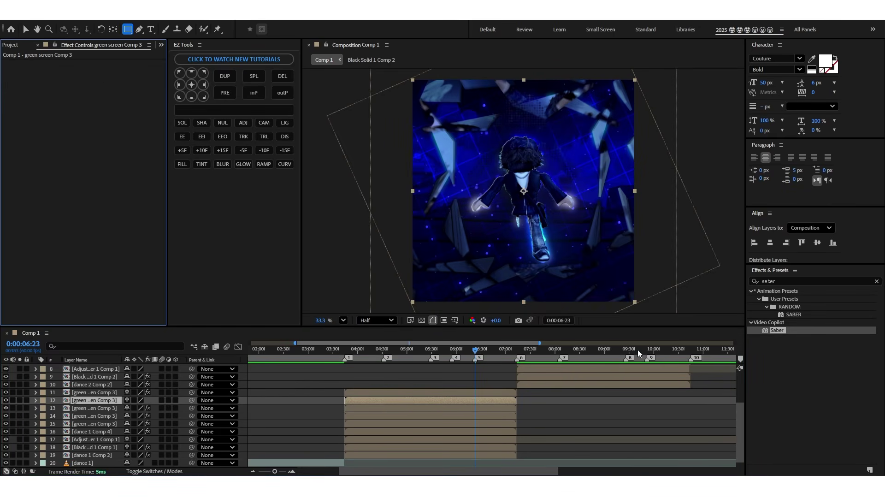
Apply CC Ball Action to the stripped green screen Comp 3 copy and trim its start to 0:00:06:23.
{"action": "left_click", "coordinate": [784, 281]}
{"action": "type", "text": "cc ball"}
{"action": "key", "text": "Return"}
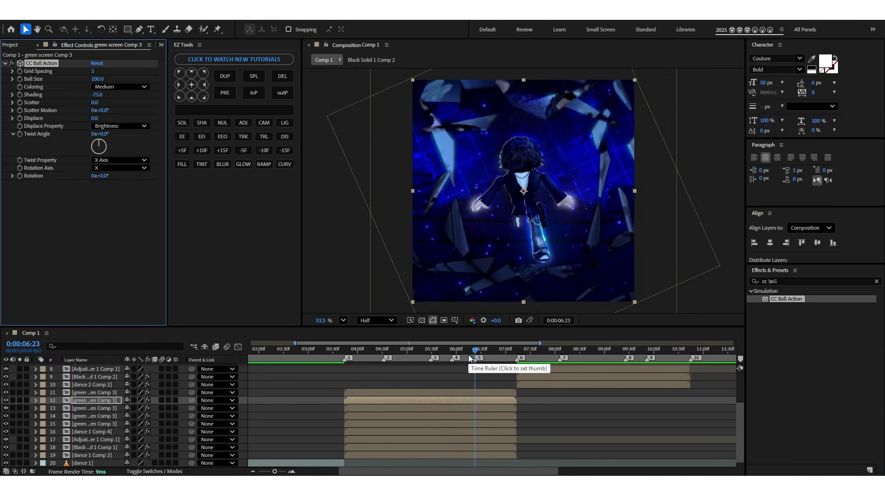
{"action": "key", "text": "alt+["}
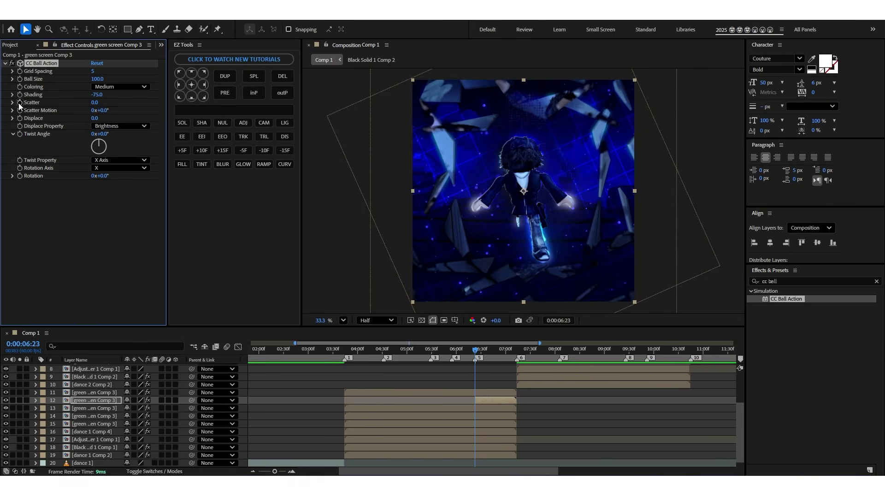
Keyframe CC Ball Action's Scatter at 0 on 0:00:06:23 and 266 on 0:00:06:49.
{"action": "key", "text": "u"}
{"action": "left_click", "coordinate": [508, 349]}
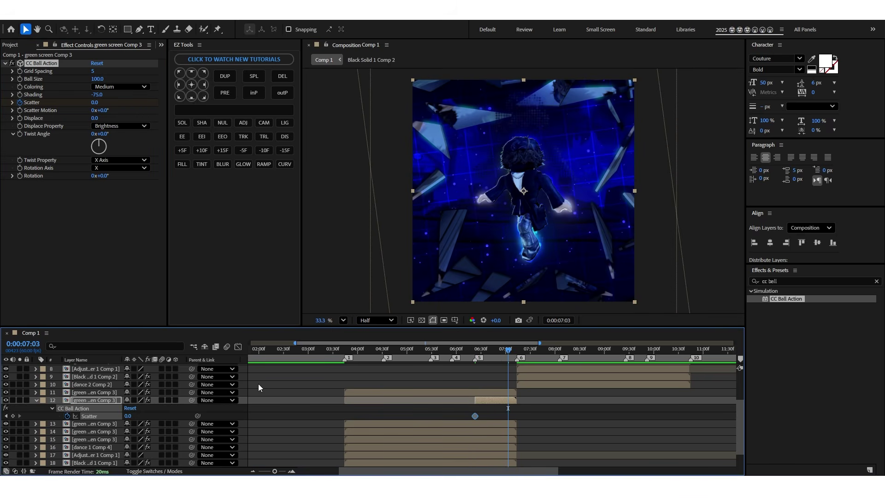
{"action": "left_click_drag", "start_coordinate": [128, 415], "coordinate": [247, 416]}
{"action": "left_click_drag", "start_coordinate": [509, 416], "coordinate": [496, 418]}
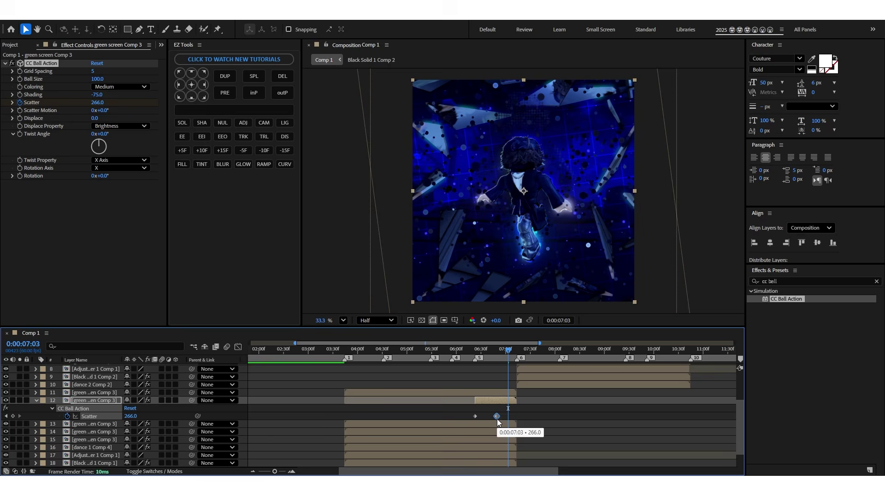
Add a closing Scatter keyframe of 0 at the end of the layer, on 0:00:07:14.
{"action": "left_click", "coordinate": [129, 416]}
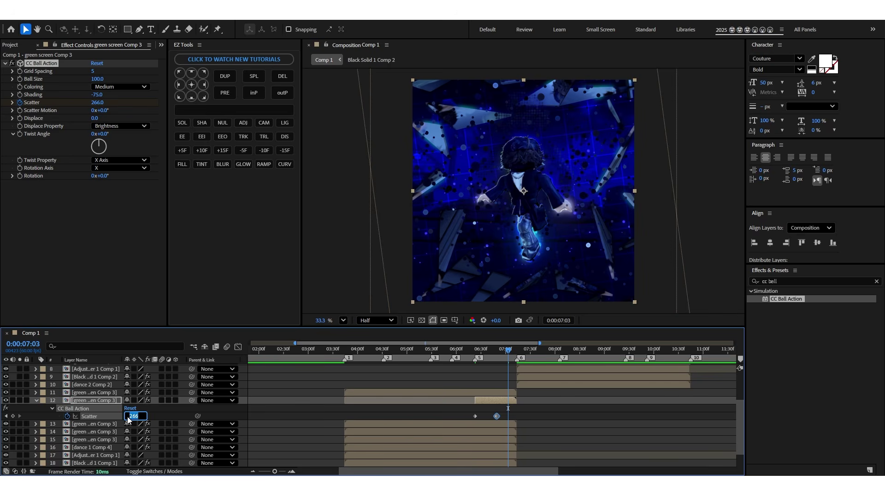
{"action": "type", "text": "0"}
{"action": "key", "text": "Return"}
{"action": "key", "text": "equal"}
{"action": "key", "text": "equal"}
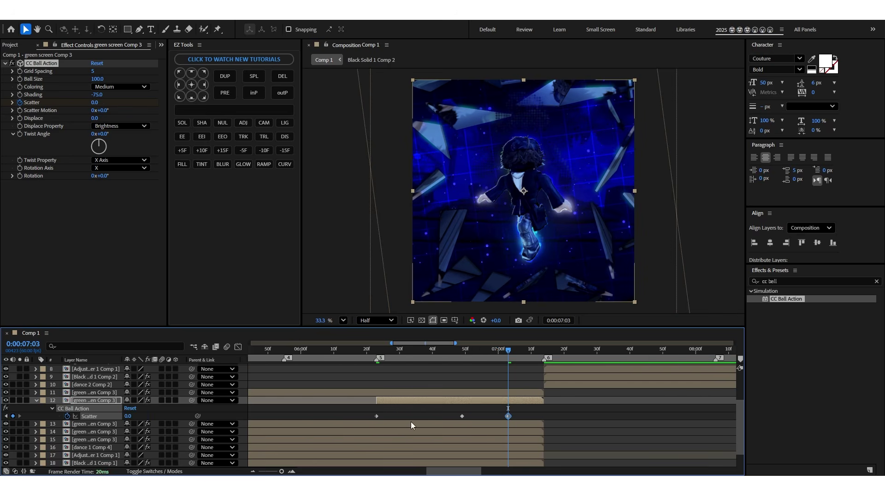
{"action": "left_click_drag", "start_coordinate": [509, 417], "coordinate": [544, 423]}
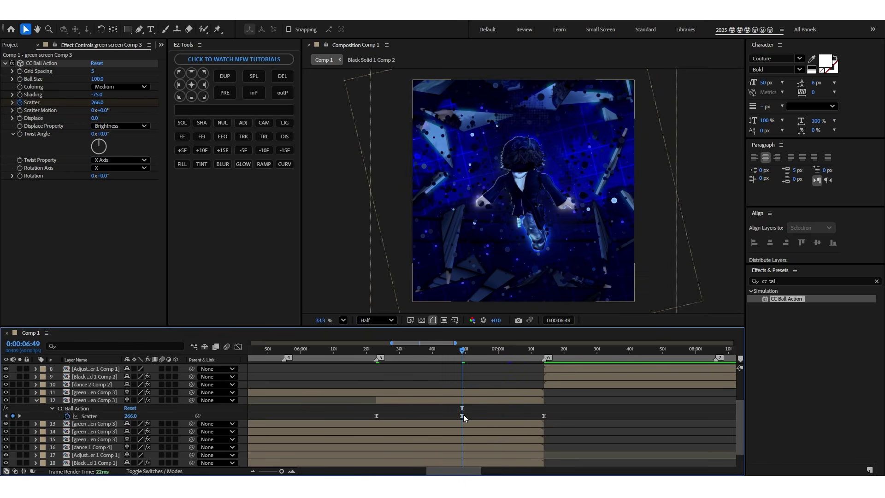
Shape Scatter's speed graph so the balls burst out fast at the start and return fast at the end.
{"action": "left_click", "coordinate": [462, 415]}
{"action": "left_click", "coordinate": [238, 347]}
{"action": "left_click_drag", "start_coordinate": [391, 408], "coordinate": [374, 409]}
{"action": "left_click", "coordinate": [462, 408]}
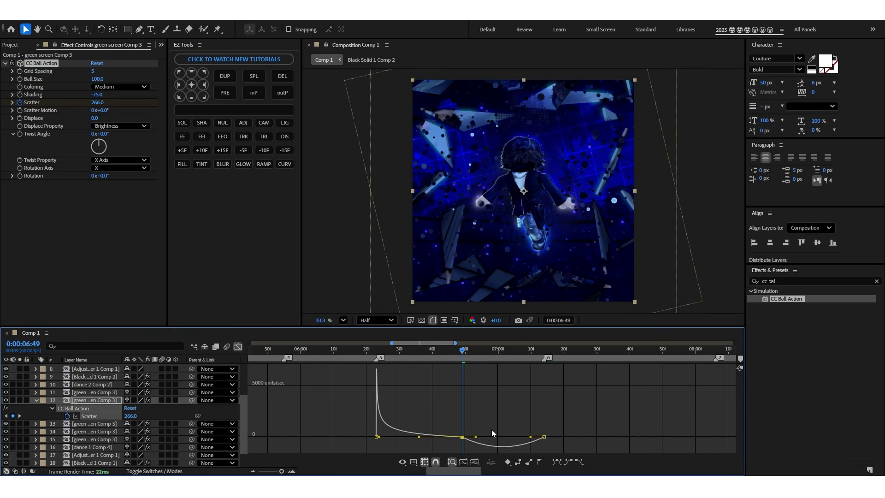
{"action": "left_click_drag", "start_coordinate": [490, 436], "coordinate": [530, 436]}
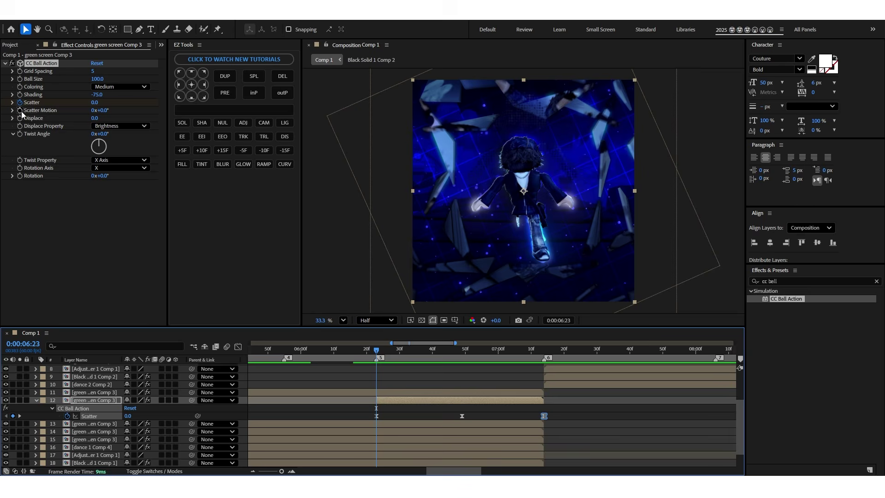
Keyframe Scatter Motion at 0° on 0:00:06:23 and 100° on 0:00:07:14.
{"action": "left_click", "coordinate": [19, 111]}
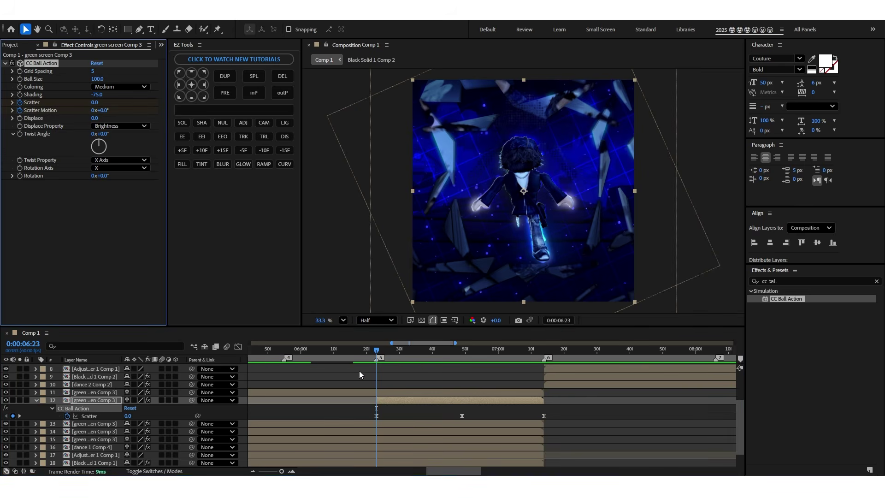
{"action": "left_click", "coordinate": [20, 415]}
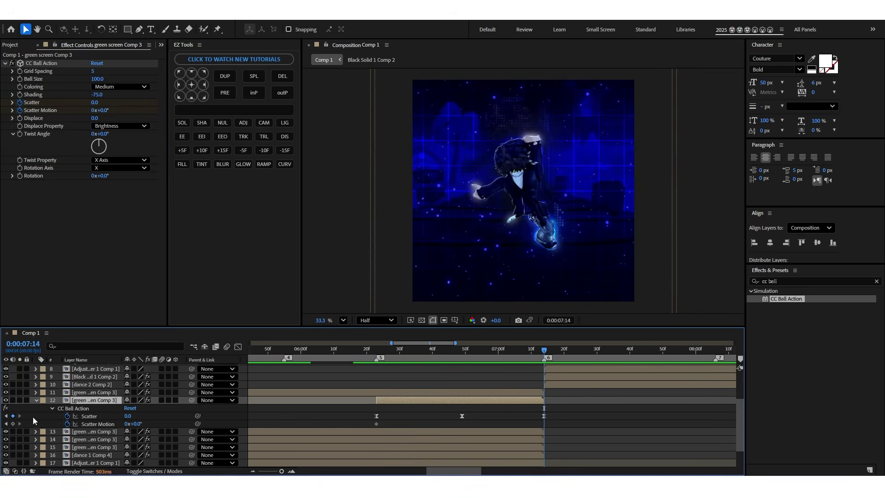
{"action": "left_click", "coordinate": [136, 424]}
{"action": "type", "text": "100"}
{"action": "key", "text": "Return"}
Raise the last Scatter Motion keyframe to 150° and preview the scattering balls.
{"action": "left_click_drag", "start_coordinate": [371, 351], "coordinate": [358, 361]}
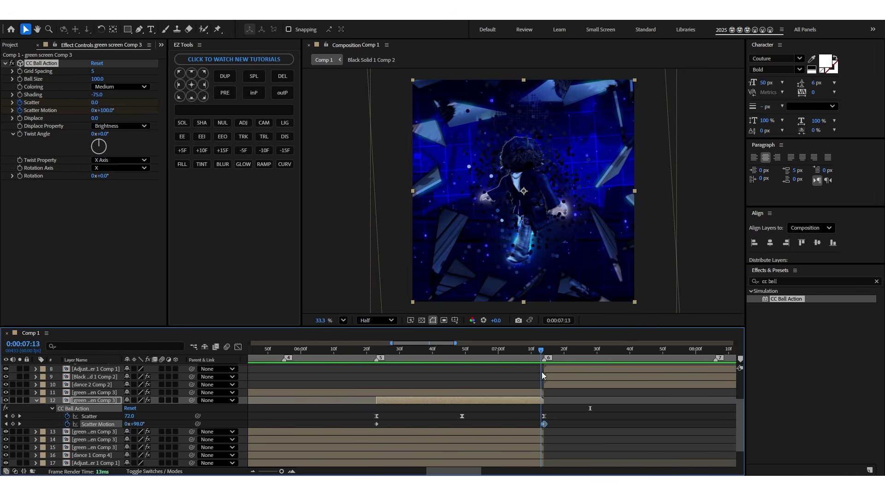
{"action": "key", "text": "Page_Down"}
{"action": "left_click", "coordinate": [143, 424]}
{"action": "type", "text": "200"}
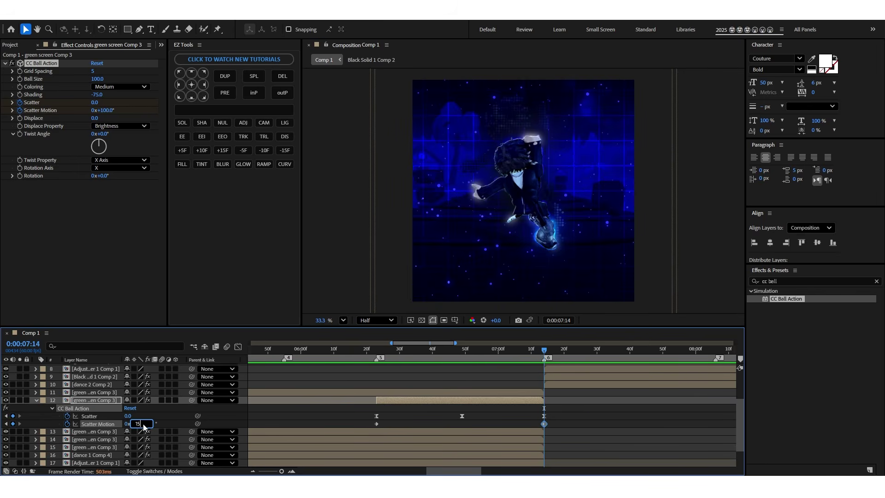
{"action": "key", "text": "Return"}
{"action": "left_click", "coordinate": [334, 350]}
{"action": "key", "text": "space"}
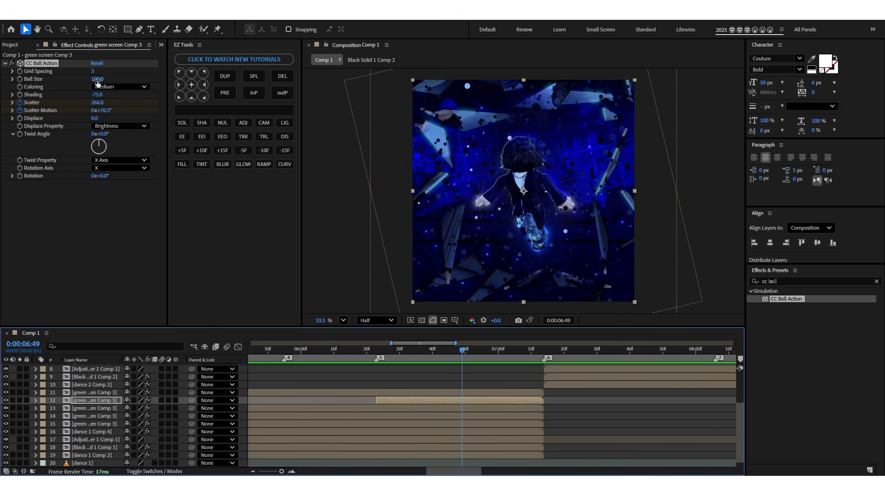
Set CC Ball Action's Ball Size to 82, then add Glow, Brightness & Contrast with Brightness 150 and Bevel Alpha to the layer.
{"action": "left_click_drag", "start_coordinate": [97, 79], "coordinate": [91, 79]}
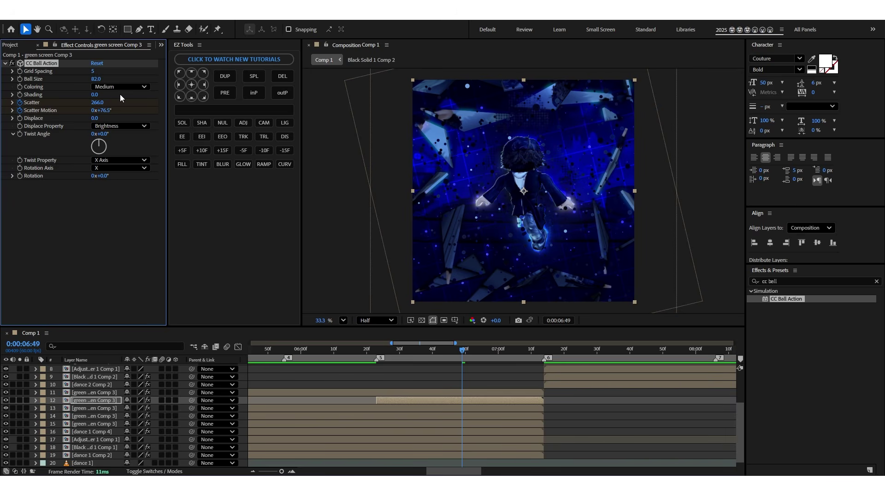
{"action": "double_click", "coordinate": [787, 281]}
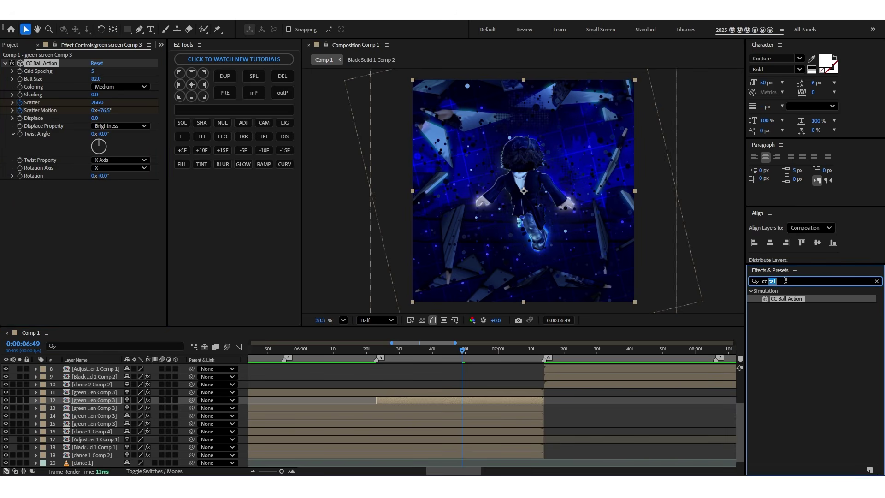
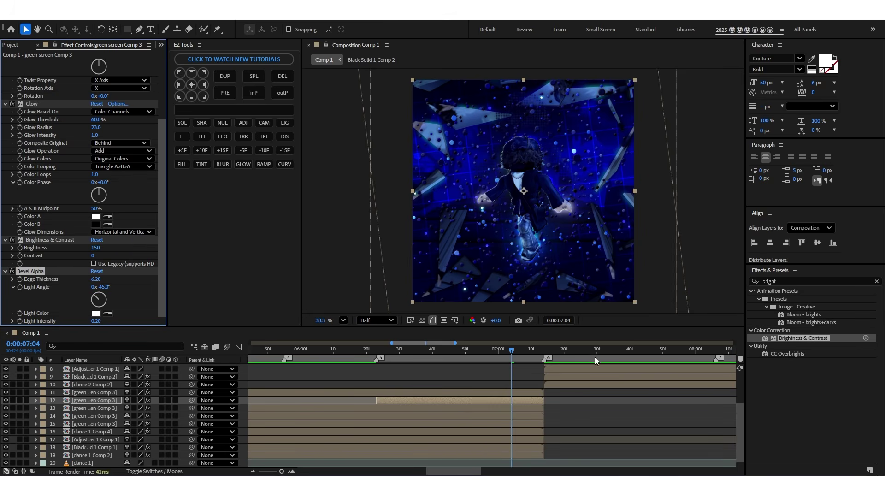
Pre-compose the ball-scatter avatar layer and apply CC Force Motion Blur to it.
{"action": "key", "text": "ctrl+shift+c"}
{"action": "left_click", "coordinate": [489, 312]}
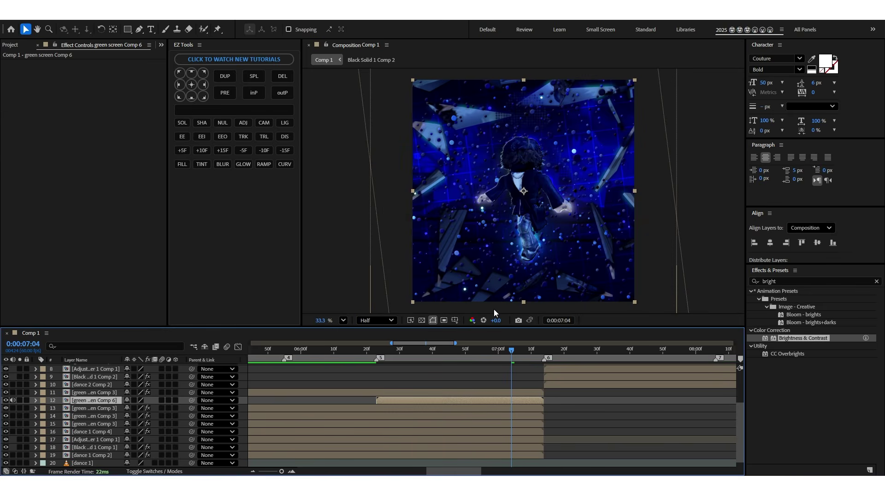
{"action": "key", "text": "ctrl+space"}
{"action": "type", "text": "cc for"}
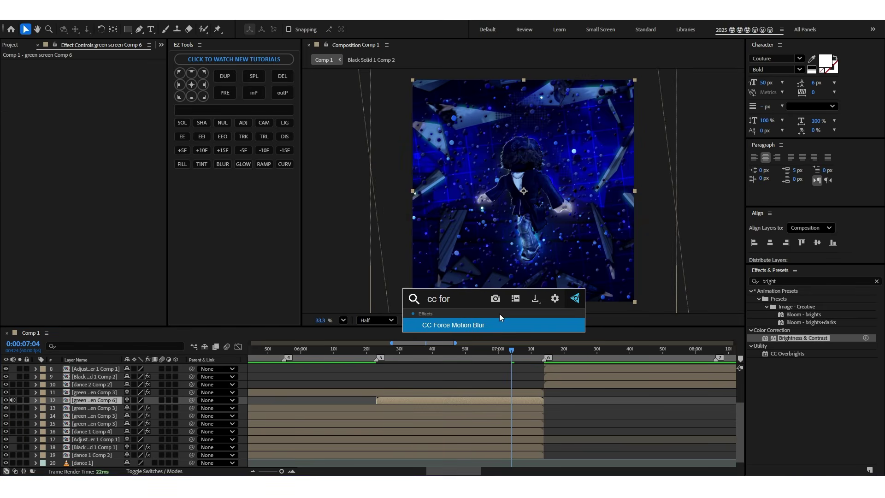
{"action": "left_click", "coordinate": [455, 328]}
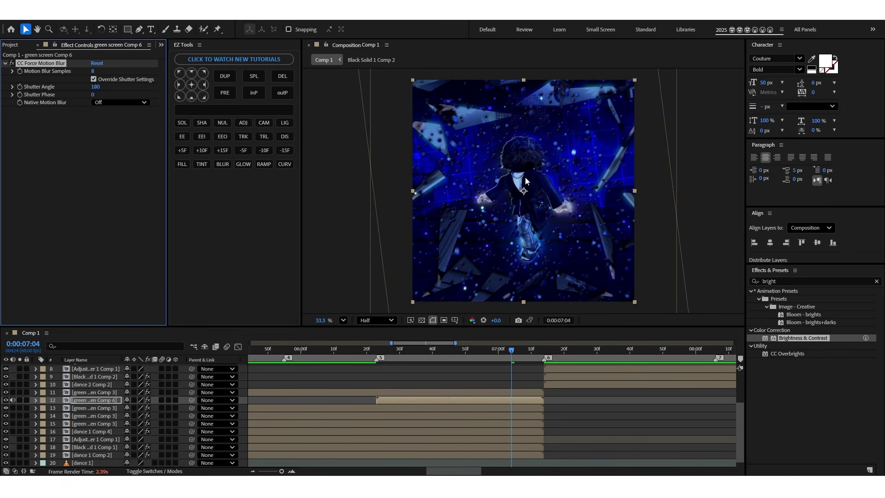
Preview the motion-blurred ball-scatter section from 0:00:06:05.
{"action": "key", "text": "semicolon"}
{"action": "left_click", "coordinate": [402, 353]}
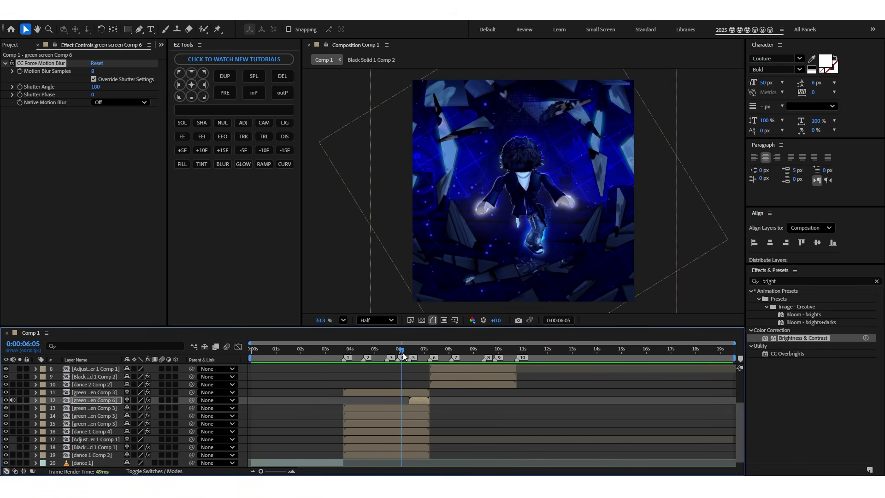
{"action": "key", "text": "space"}
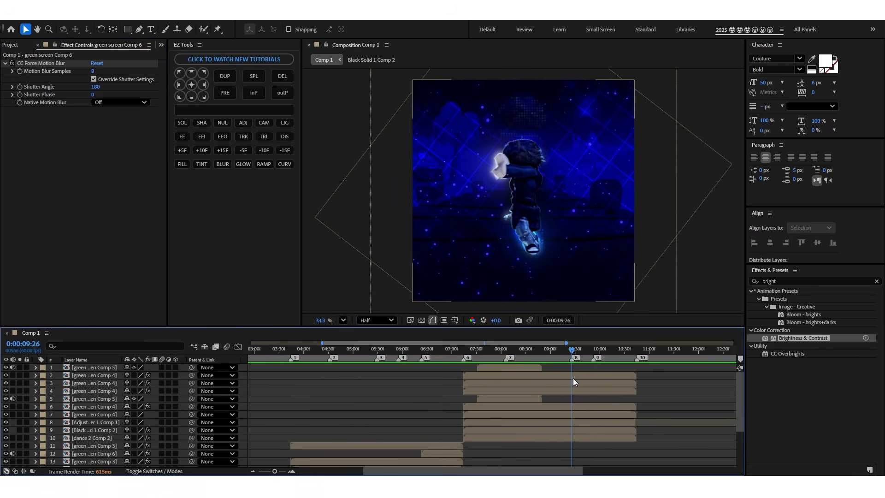
Duplicate the avatar layer over the second dance clip and remove all effects from the lower copy.
{"action": "left_click", "coordinate": [574, 377]}
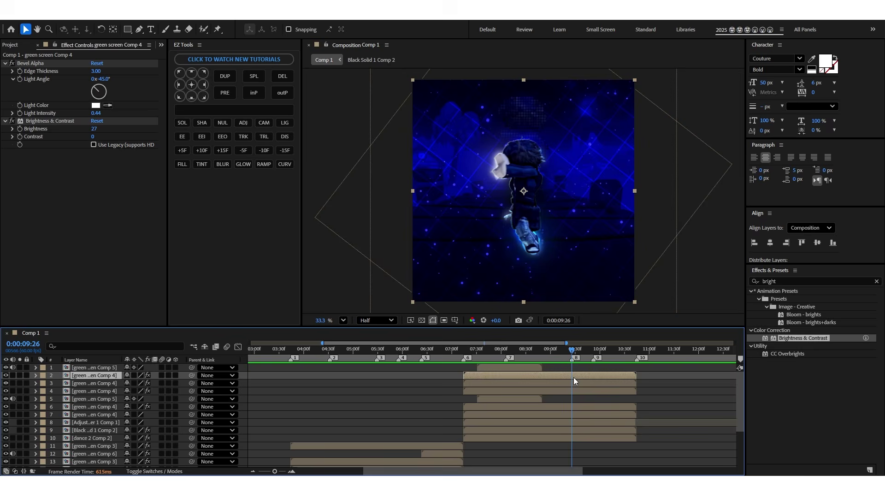
{"action": "key", "text": "ctrl+d"}
{"action": "left_click", "coordinate": [574, 384]}
{"action": "key", "text": "ctrl+shift+e"}
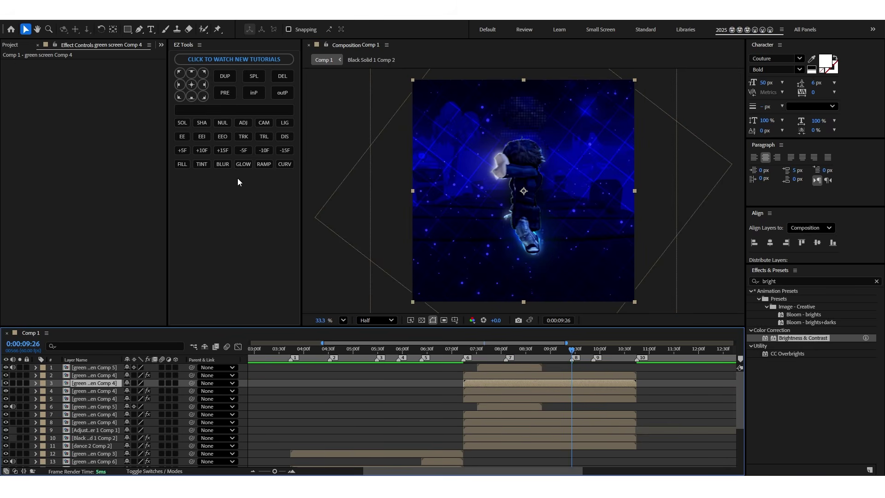
Apply a Fill effect to the effect-free avatar copy and make its color white FFFFFF.
{"action": "left_click", "coordinate": [181, 163]}
{"action": "left_click", "coordinate": [96, 87]}
{"action": "left_click_drag", "start_coordinate": [343, 189], "coordinate": [306, 178]}
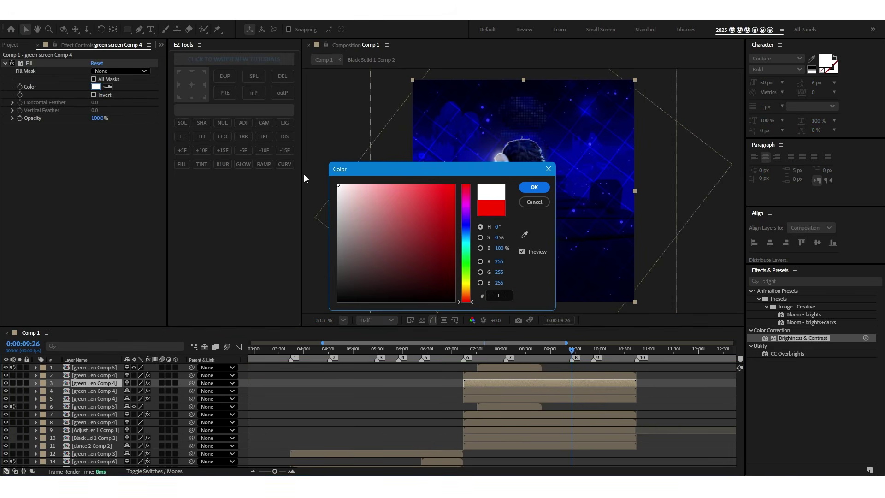
{"action": "left_click", "coordinate": [533, 187]}
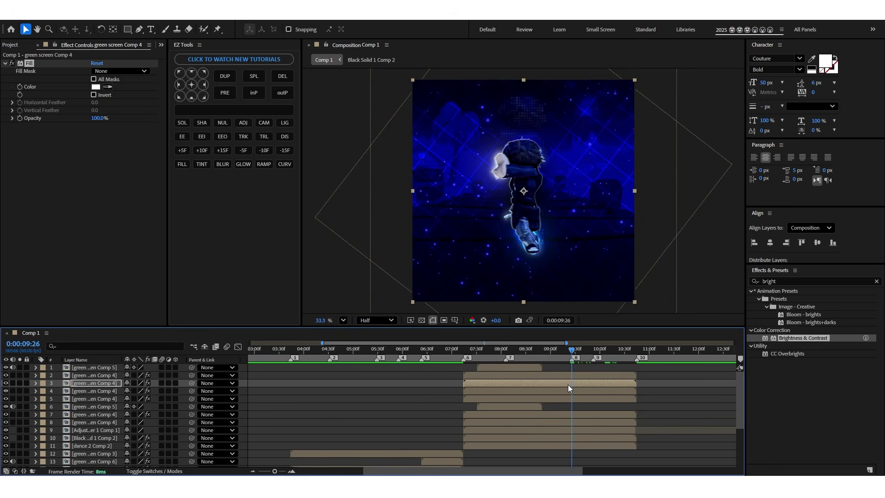
Trim the white copy's start to 0:00:09:26, duplicate it and set a starting Position keyframe on both copies.
{"action": "key", "text": "alt+bracketleft"}
{"action": "key", "text": "ctrl+d"}
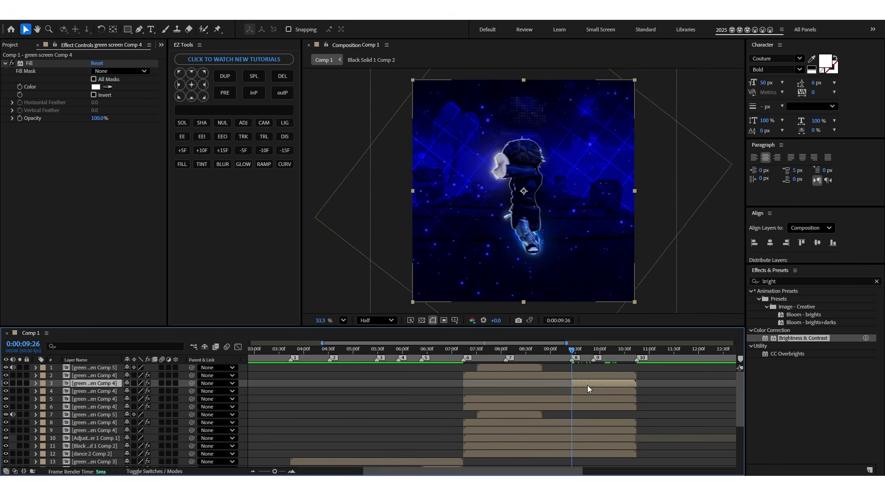
{"action": "left_click", "coordinate": [84, 390], "text": "shift"}
{"action": "key", "text": "p"}
{"action": "left_click", "coordinate": [59, 391]}
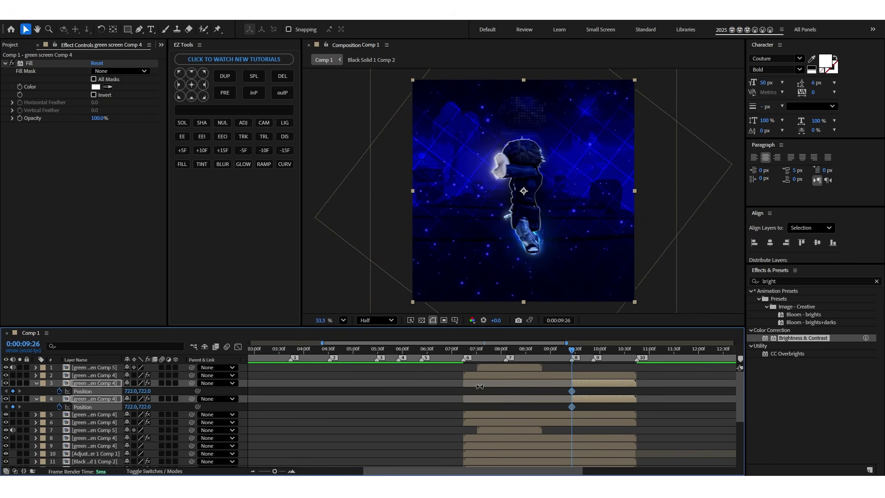
At 0:00:09:40, keyframe the white copies apart horizontally, with X position 980 for the upper layer and 509 for the lower.
{"action": "scroll", "coordinate": [566, 382], "scroll_direction": "up", "scroll_amount": 2}
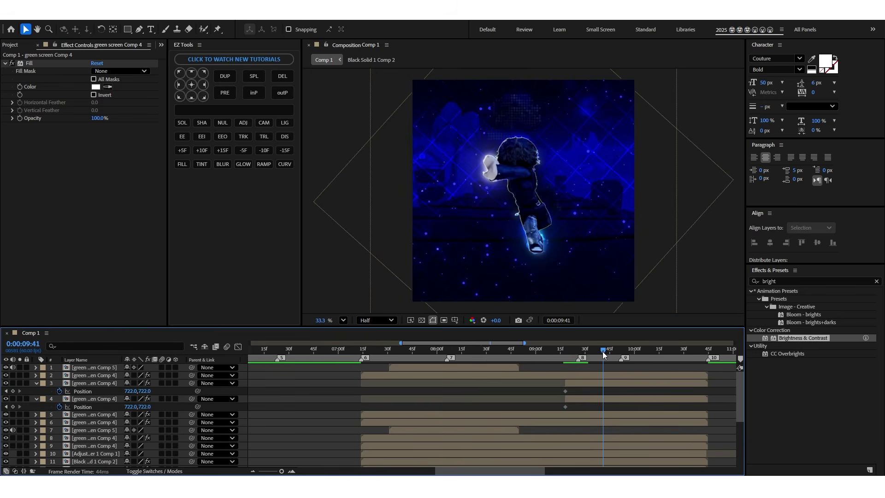
{"action": "left_click", "coordinate": [602, 353]}
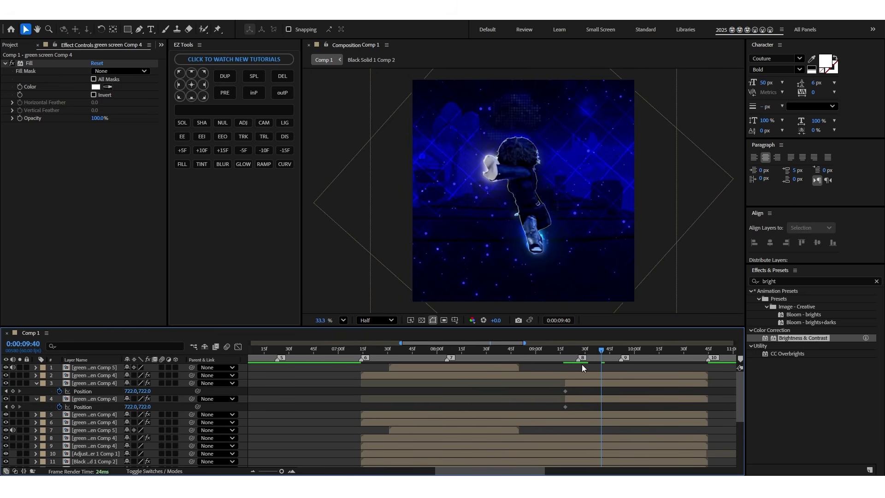
{"action": "left_click_drag", "start_coordinate": [131, 391], "coordinate": [22, 404]}
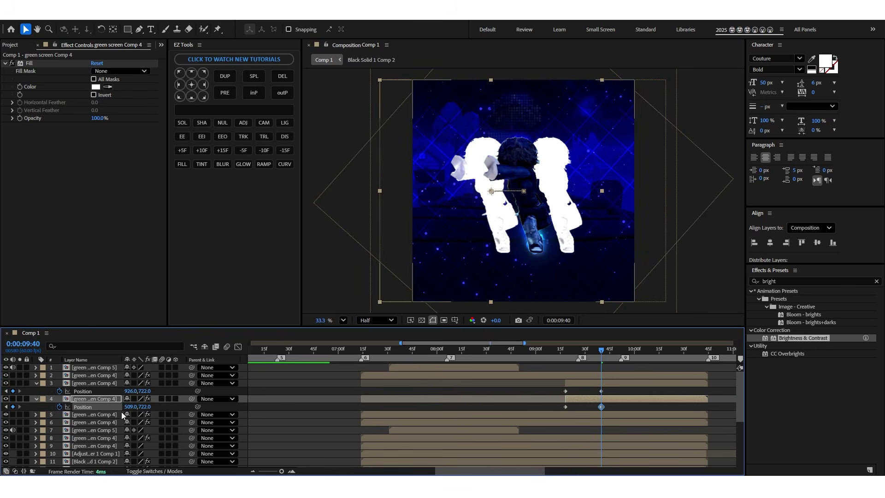
{"action": "left_click_drag", "start_coordinate": [130, 391], "coordinate": [155, 391]}
{"action": "left_click", "coordinate": [634, 368]}
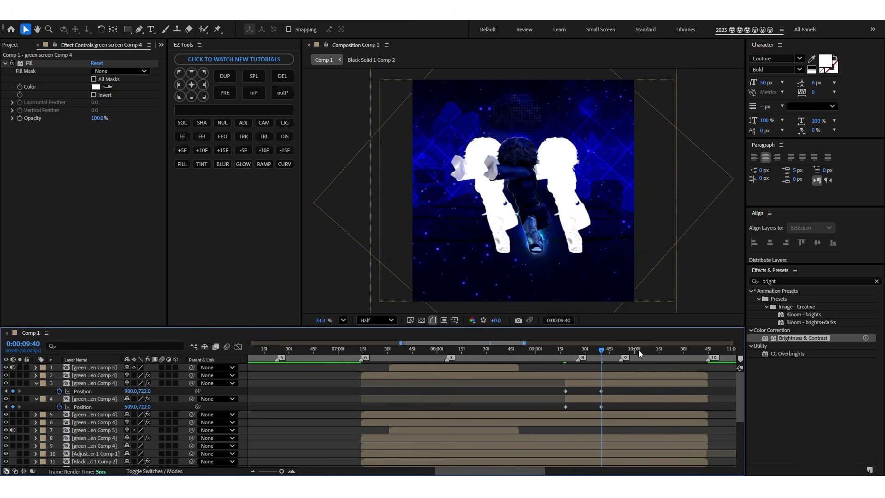
At 0:00:09:59, keyframe both white copies back to X position 722.
{"action": "left_click", "coordinate": [633, 351]}
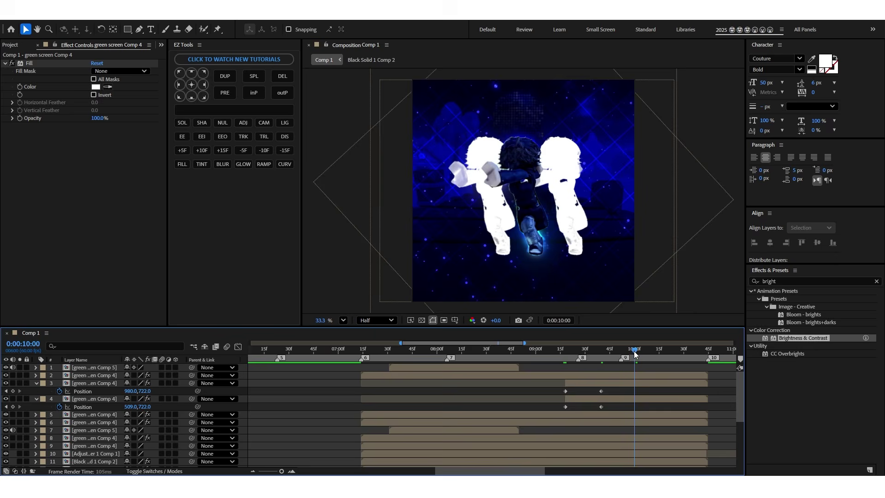
{"action": "left_click", "coordinate": [132, 392]}
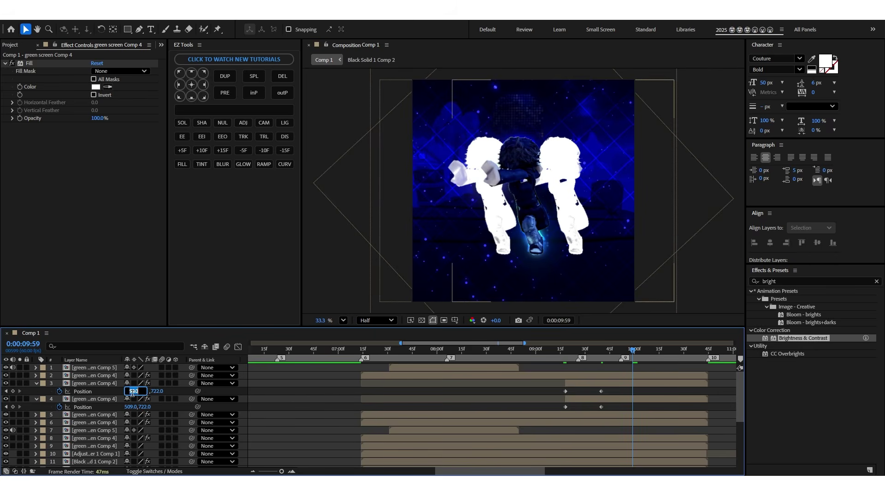
{"action": "type", "text": "722"}
{"action": "key", "text": "Tab"}
{"action": "key", "text": "Tab"}
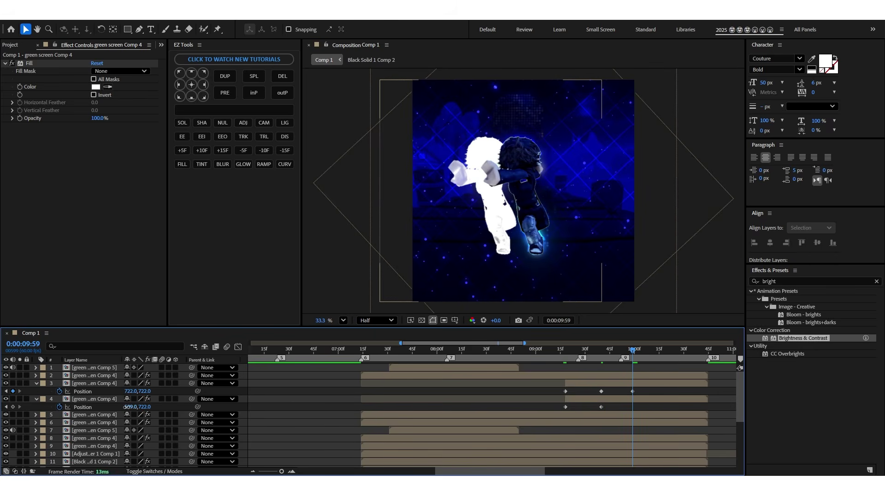
{"action": "type", "text": "722"}
{"action": "key", "text": "Return"}
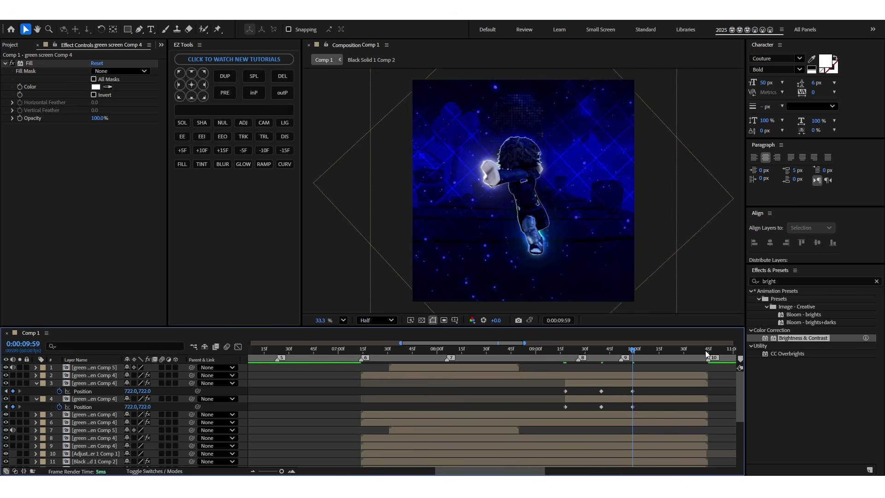
Easy-ease all Position keyframes of both white copies and cut the two layers off at 0:00:09:59.
{"action": "left_click_drag", "start_coordinate": [557, 392], "coordinate": [651, 419]}
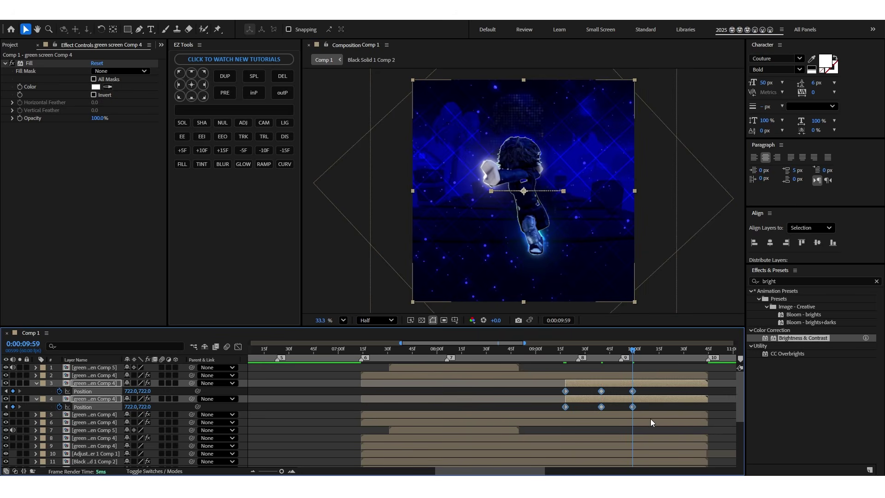
{"action": "key", "text": "F9"}
{"action": "key", "text": "ctrl+shift+d"}
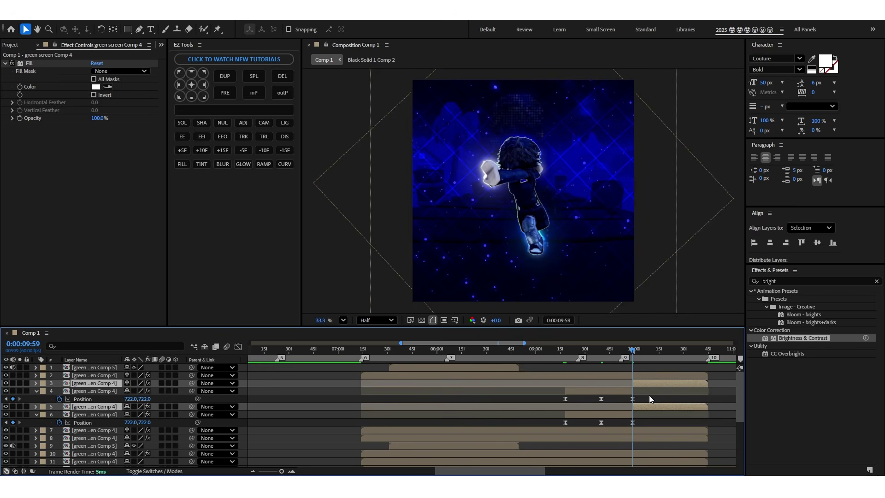
{"action": "key", "text": "Delete"}
Lengthen the easing influence around the upper white copy's Position keyframes in the speed graph.
{"action": "left_click", "coordinate": [602, 353]}
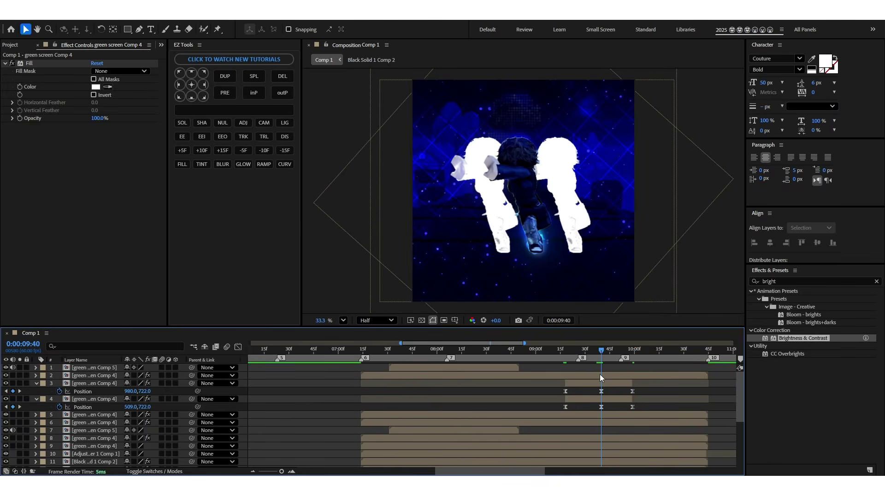
{"action": "left_click", "coordinate": [601, 391]}
{"action": "left_click_drag", "start_coordinate": [601, 351], "coordinate": [413, 351]}
{"action": "left_click", "coordinate": [238, 347]}
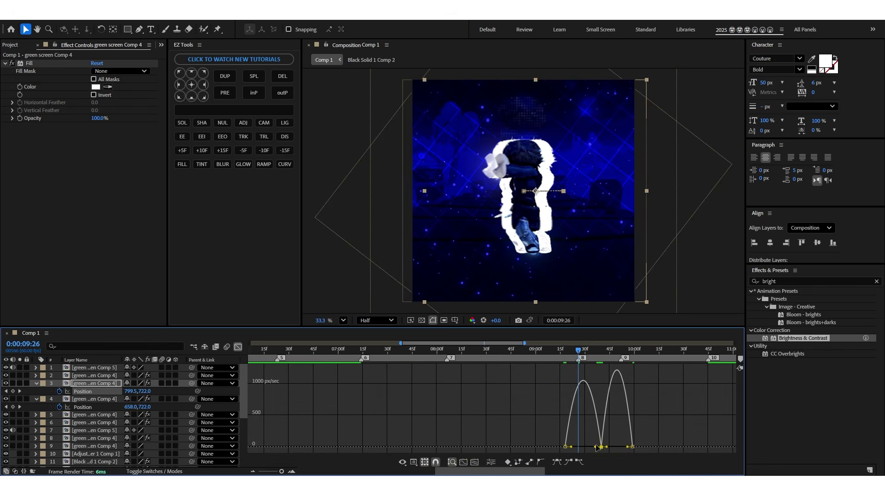
{"action": "left_click_drag", "start_coordinate": [599, 447], "coordinate": [592, 447]}
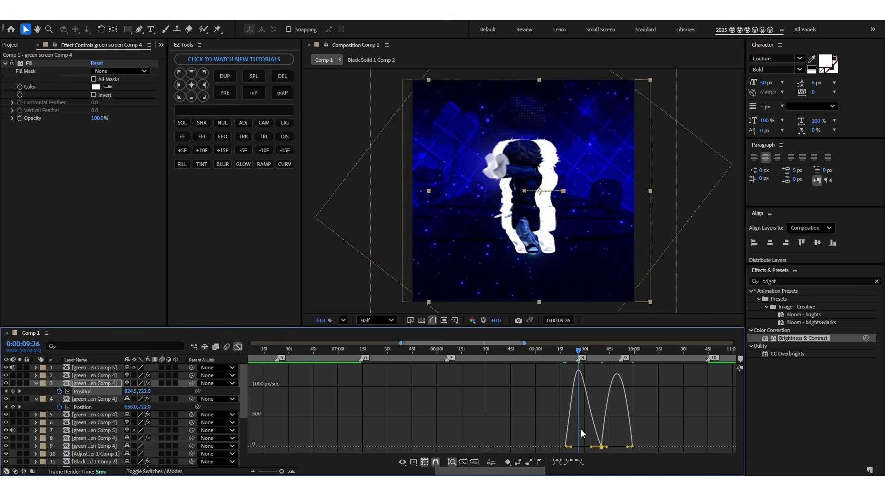
{"action": "left_click_drag", "start_coordinate": [571, 447], "coordinate": [573, 447]}
{"action": "left_click_drag", "start_coordinate": [578, 352], "coordinate": [621, 352]}
Shape the lower white copy's Position speed graph with matching steeper peaks and preview the movement.
{"action": "left_click", "coordinate": [83, 407]}
{"action": "left_click_drag", "start_coordinate": [607, 447], "coordinate": [612, 449]}
{"action": "left_click_drag", "start_coordinate": [621, 351], "coordinate": [579, 353]}
{"action": "left_click_drag", "start_coordinate": [596, 446], "coordinate": [591, 449]}
{"action": "left_click_drag", "start_coordinate": [571, 447], "coordinate": [574, 450]}
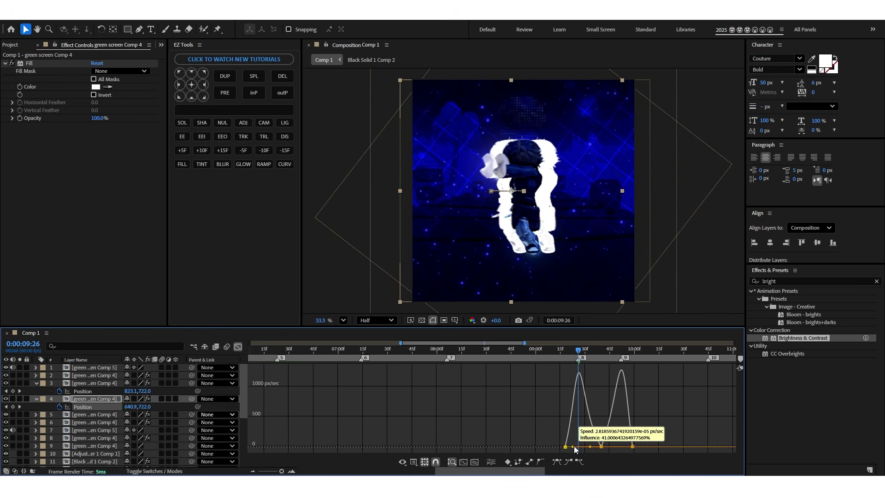
{"action": "key", "text": "shift+F3"}
{"action": "key", "text": "space"}
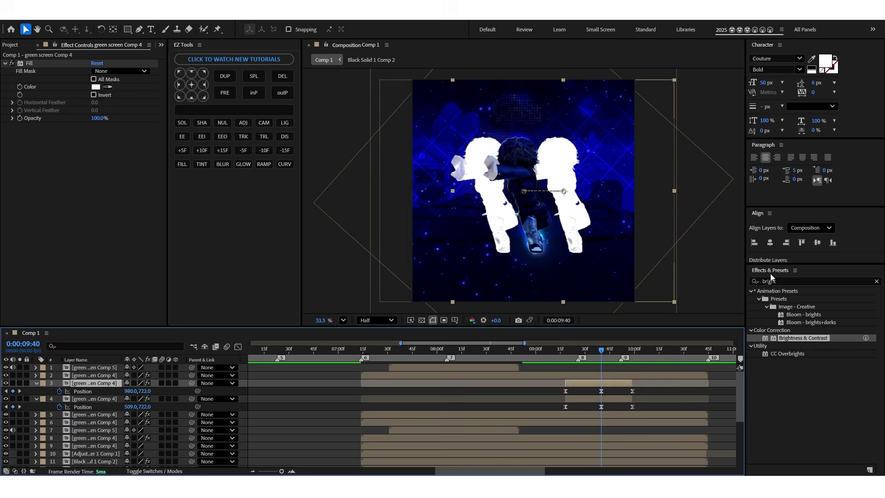
Add a Glow with radius 45 to both side copies and turn off their Fill effects.
{"action": "double_click", "coordinate": [772, 280]}
{"action": "type", "text": "glow"}
{"action": "double_click", "coordinate": [785, 385]}
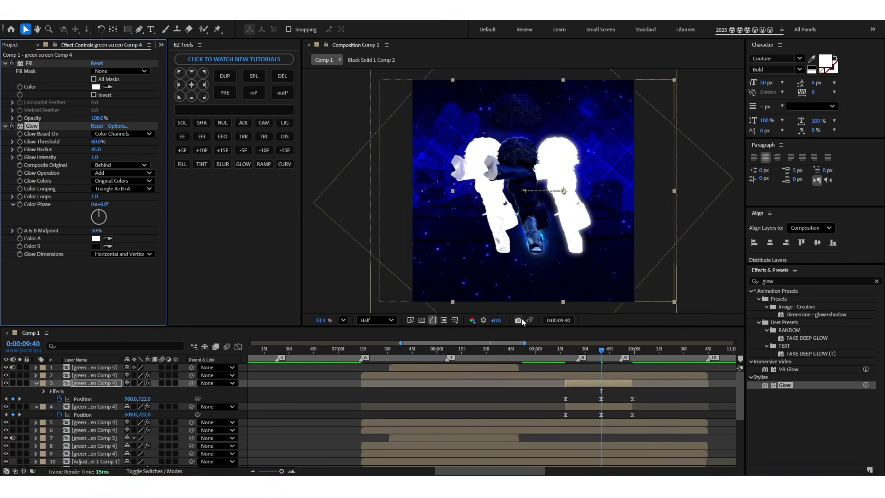
{"action": "left_click", "coordinate": [600, 408]}
{"action": "key", "text": "ctrl+v"}
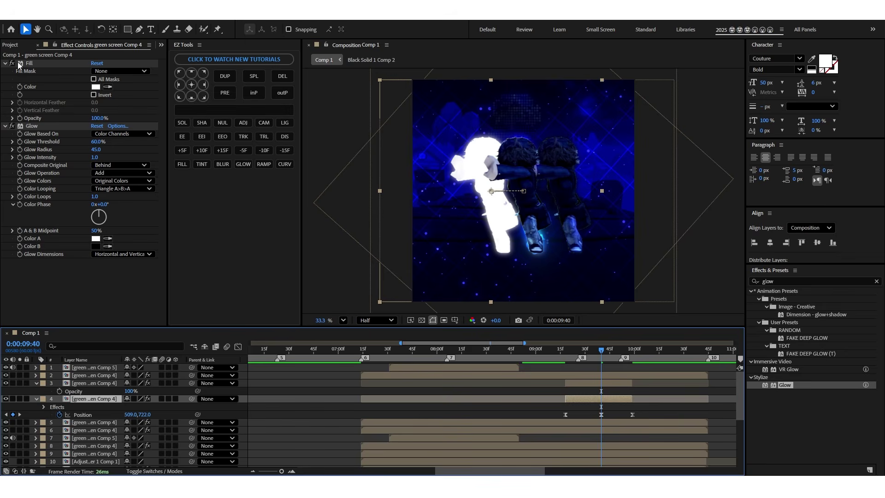
{"action": "left_click", "coordinate": [13, 66]}
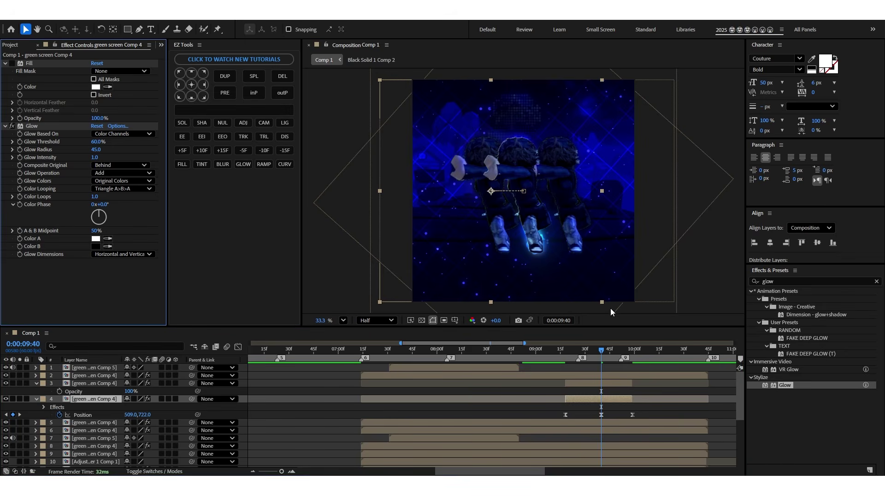
Apply inverted Find Edges to the upper side copy and change its blending mode so its dark areas drop out.
{"action": "left_click", "coordinate": [600, 383]}
{"action": "left_click", "coordinate": [799, 280]}
{"action": "type", "text": "find"}
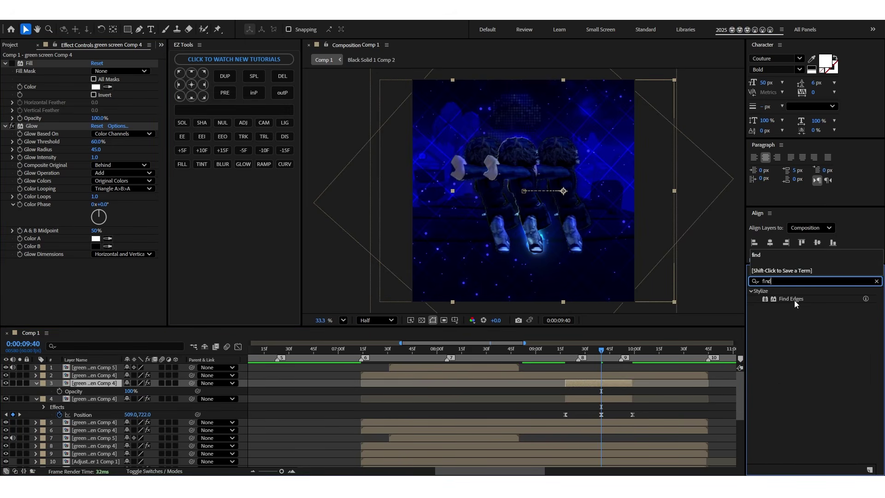
{"action": "double_click", "coordinate": [794, 300]}
{"action": "left_click", "coordinate": [102, 271]}
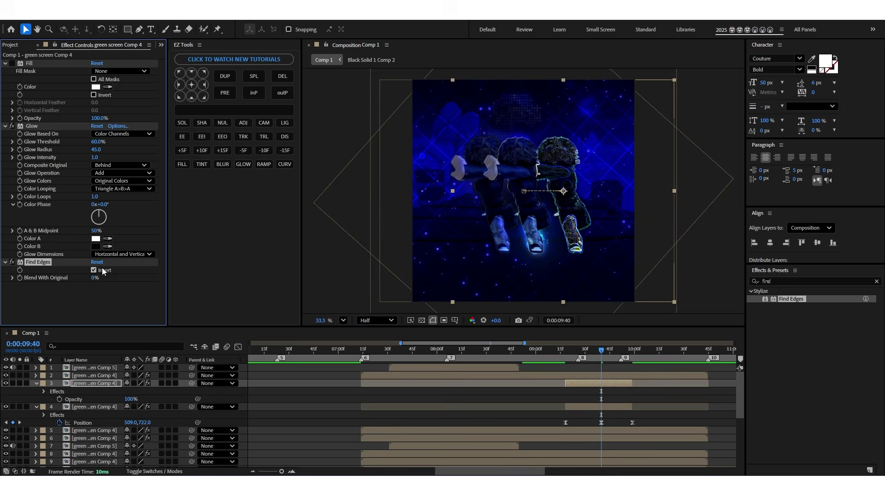
{"action": "right_click", "coordinate": [613, 385]}
{"action": "left_click", "coordinate": [744, 212]}
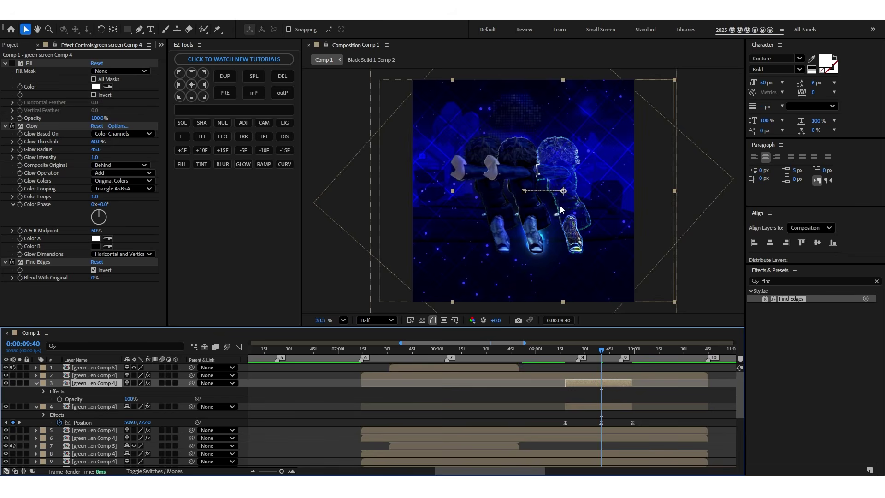
Add a Tint effect to the upper side copy and try light blue A7C4FF as its white mapping.
{"action": "left_click", "coordinate": [202, 164]}
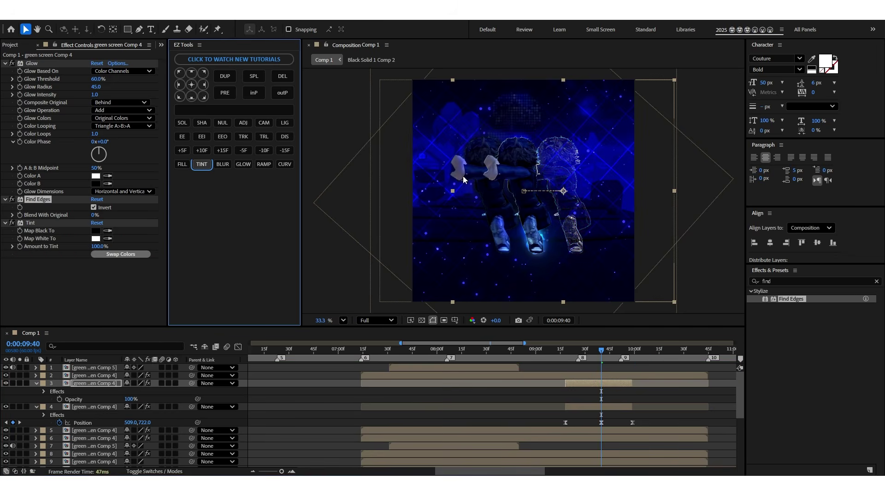
{"action": "left_click", "coordinate": [95, 239]}
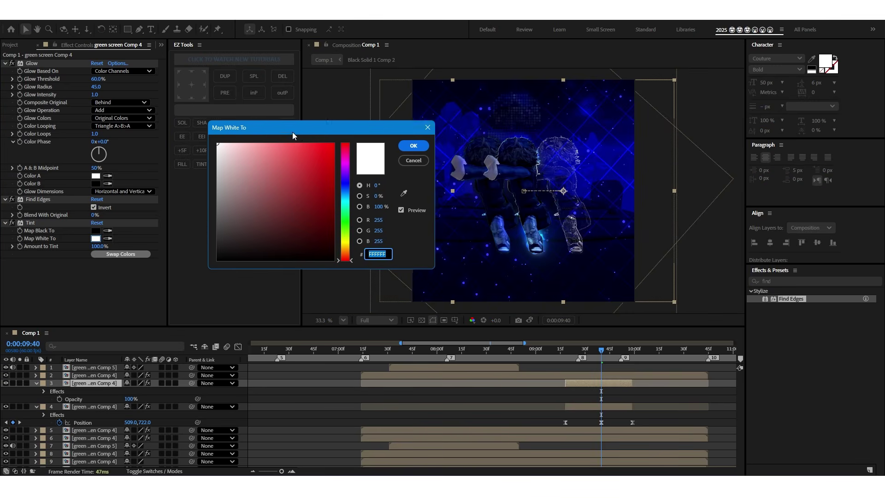
{"action": "left_click", "coordinate": [302, 173]}
{"action": "left_click_drag", "start_coordinate": [267, 148], "coordinate": [210, 87]}
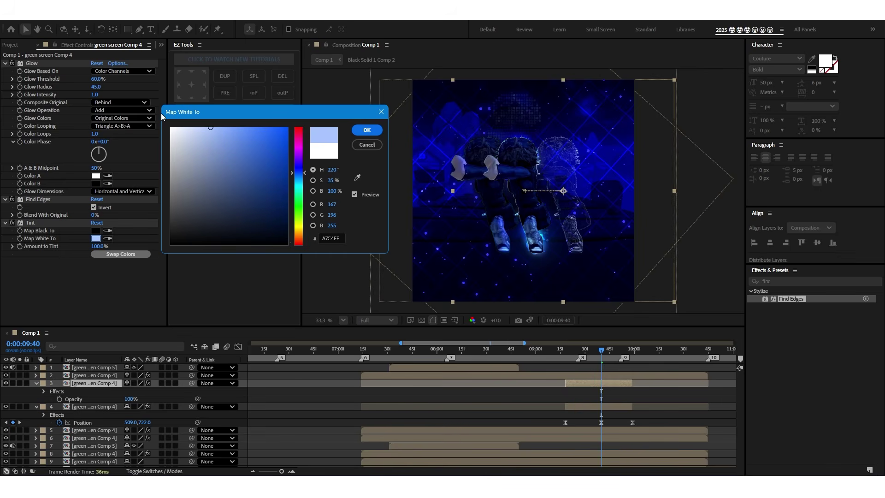
Duplicate the upper side copy's Glow twice with radii 95 and 70, and paste its effect stack onto the lower side copy.
{"action": "key", "text": "ctrl+d"}
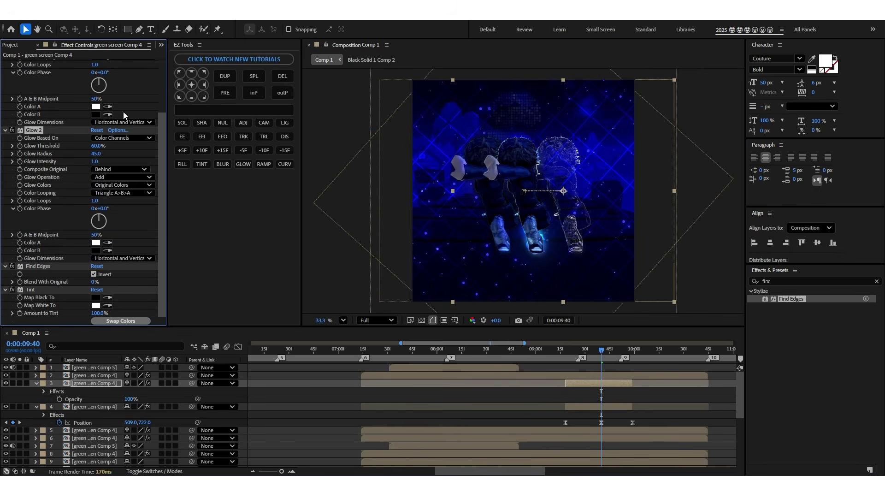
{"action": "key", "text": "ctrl+d"}
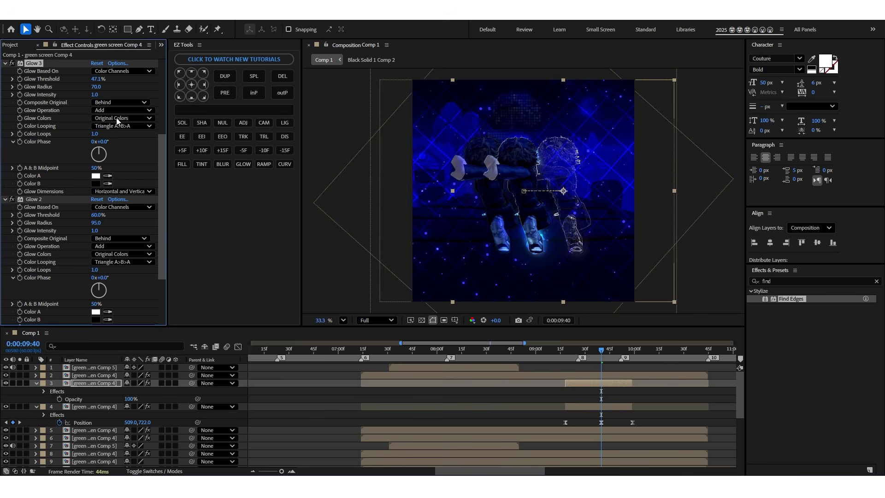
{"action": "left_click", "coordinate": [612, 409]}
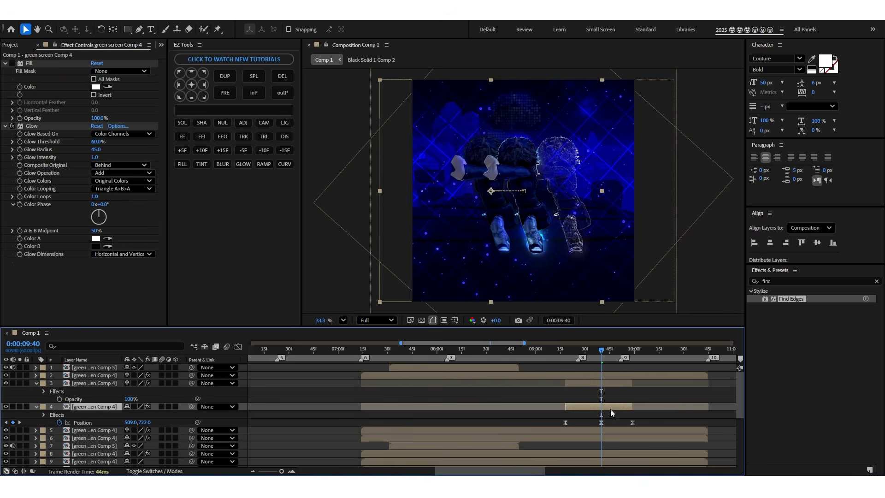
{"action": "left_click", "coordinate": [30, 64]}
{"action": "key", "text": "ctrl+a"}
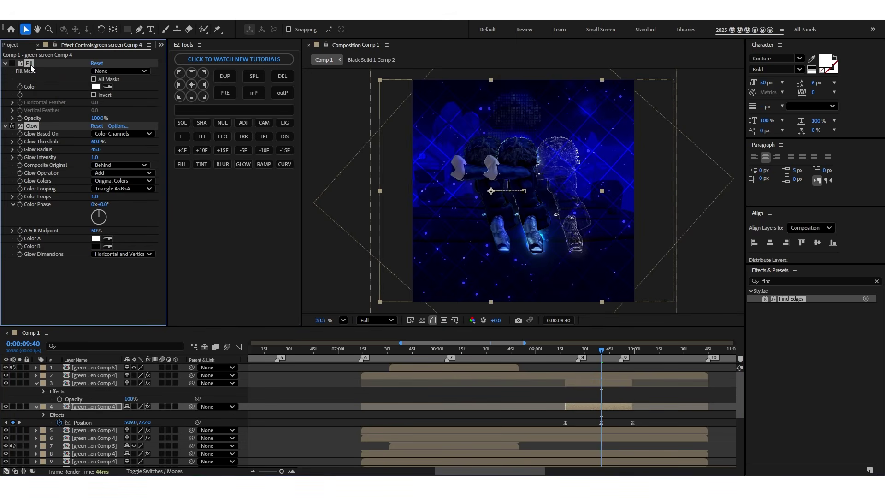
{"action": "key", "text": "ctrl+v"}
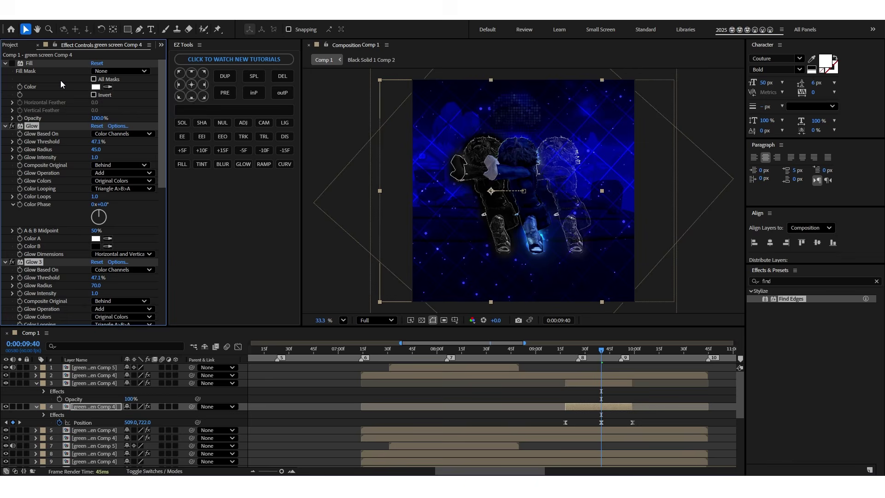
{"action": "right_click", "coordinate": [608, 408]}
{"action": "key", "text": "Escape"}
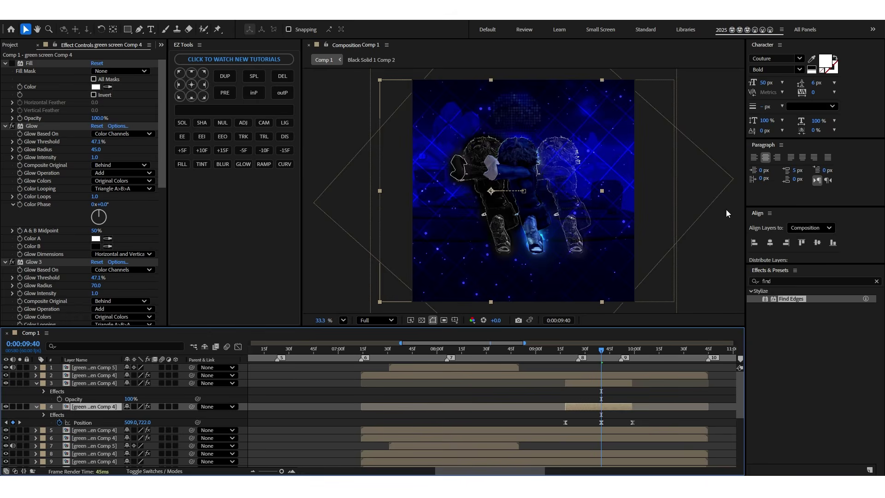
Keyframe both side copies' Opacity to fade in from 0% at 0:00:09:18 to 100% at 0:00:09:22.
{"action": "left_click", "coordinate": [565, 349]}
{"action": "left_click", "coordinate": [85, 391]}
{"action": "key", "text": "t"}
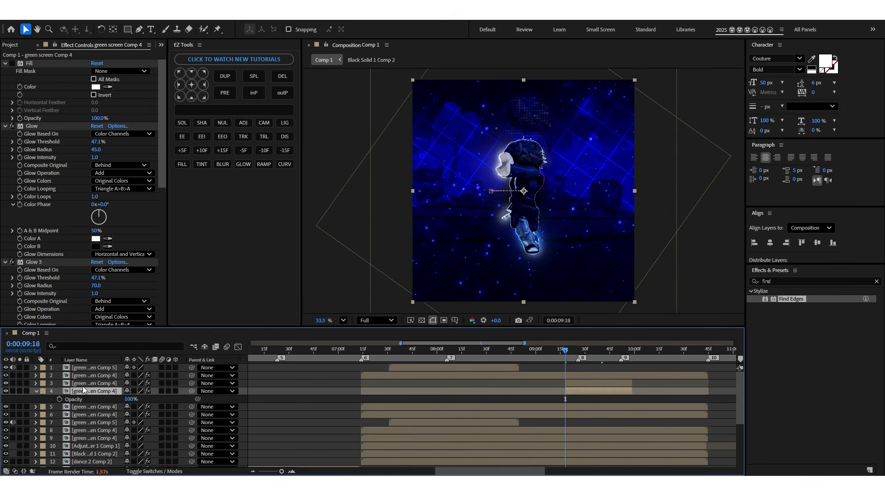
{"action": "left_click", "coordinate": [80, 384]}
{"action": "key", "text": "t"}
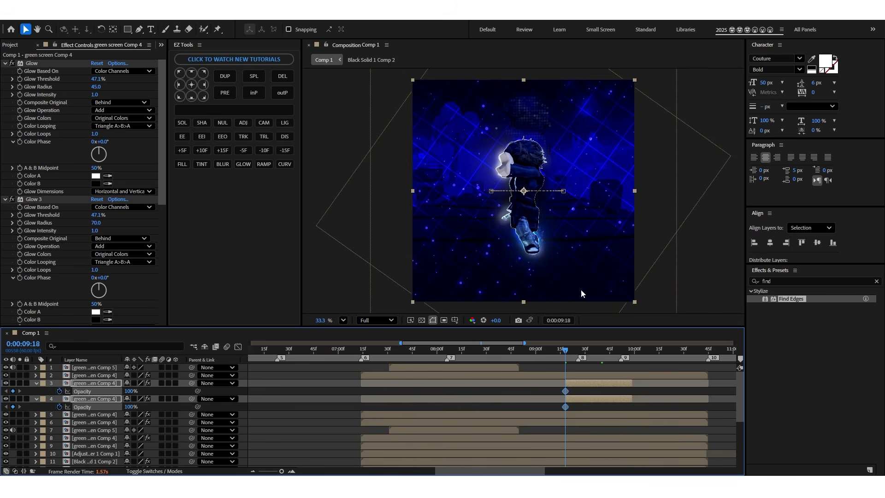
{"action": "left_click_drag", "start_coordinate": [565, 354], "coordinate": [572, 354]}
{"action": "key", "text": "ctrl+shift+j"}
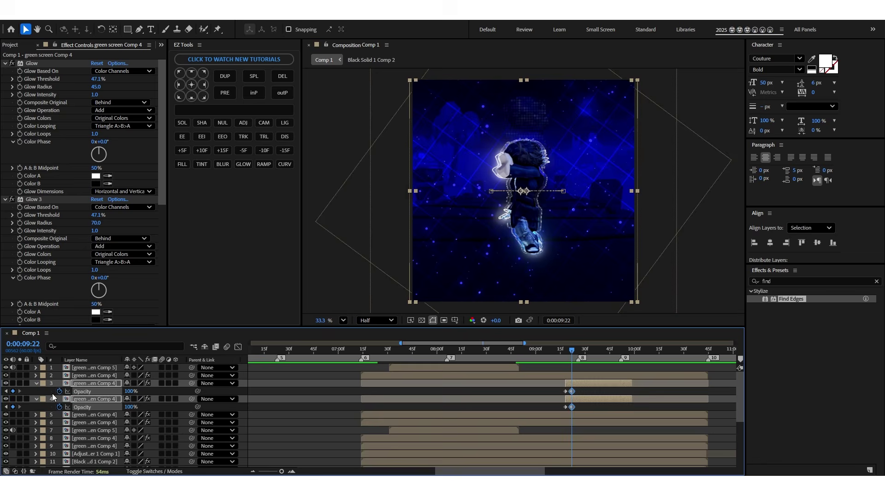
{"action": "left_click", "coordinate": [6, 391]}
{"action": "left_click", "coordinate": [143, 391]}
{"action": "left_click_drag", "start_coordinate": [131, 391], "coordinate": [85, 391]}
{"action": "left_click_drag", "start_coordinate": [131, 407], "coordinate": [85, 407]}
Fade both side copies from 100% Opacity at 0:00:09:55 to 0% at their out points and preview the result.
{"action": "left_click_drag", "start_coordinate": [567, 352], "coordinate": [627, 355]}
{"action": "left_click", "coordinate": [12, 392]}
{"action": "left_click", "coordinate": [13, 407]}
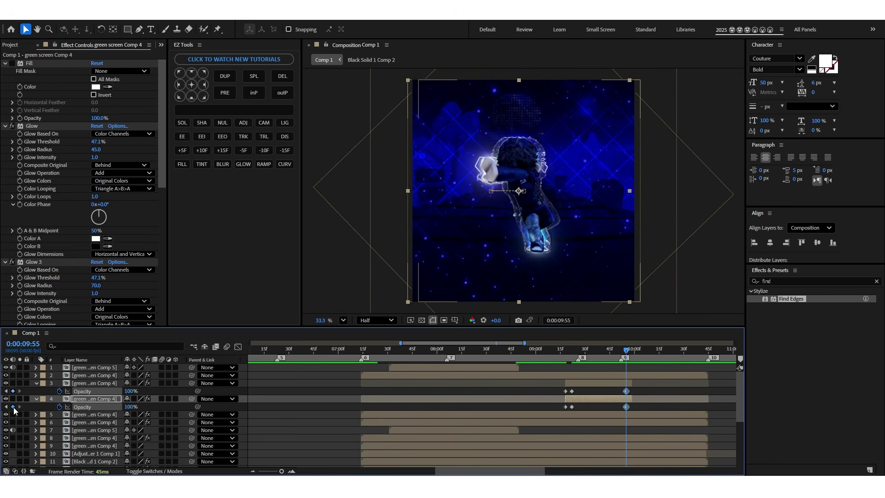
{"action": "left_click", "coordinate": [635, 351]}
{"action": "left_click", "coordinate": [525, 392]}
{"action": "left_click", "coordinate": [538, 351]}
{"action": "key", "text": "space"}
{"action": "key", "text": "space"}
Turn on motion blur for both side copies.
{"action": "left_click", "coordinate": [588, 383]}
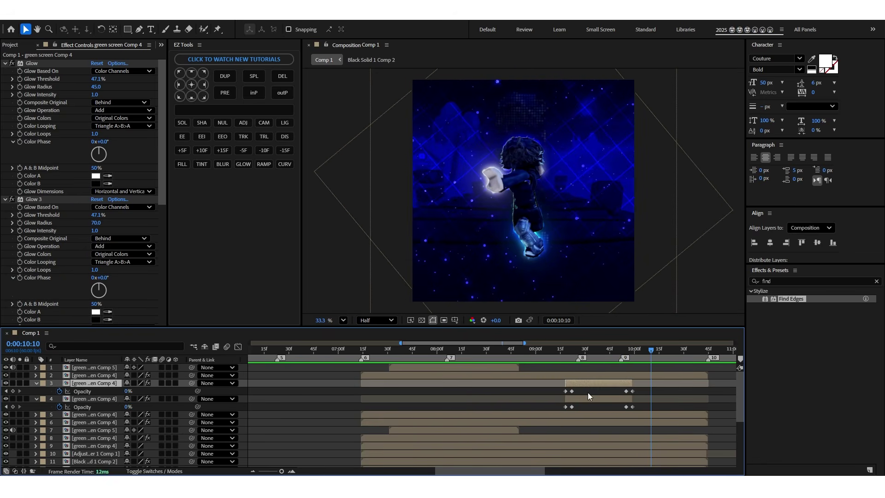
{"action": "left_click", "coordinate": [580, 400], "text": "shift"}
{"action": "left_click", "coordinate": [162, 383]}
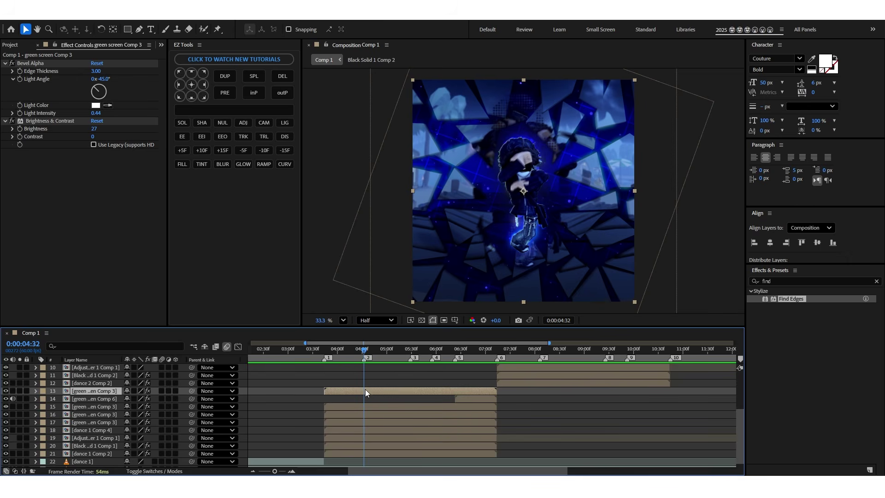
Duplicate the top green screen Comp 3 layer in the first dance section and delete all effects from the lower duplicate.
{"action": "key", "text": "ctrl+d"}
{"action": "left_click", "coordinate": [364, 397]}
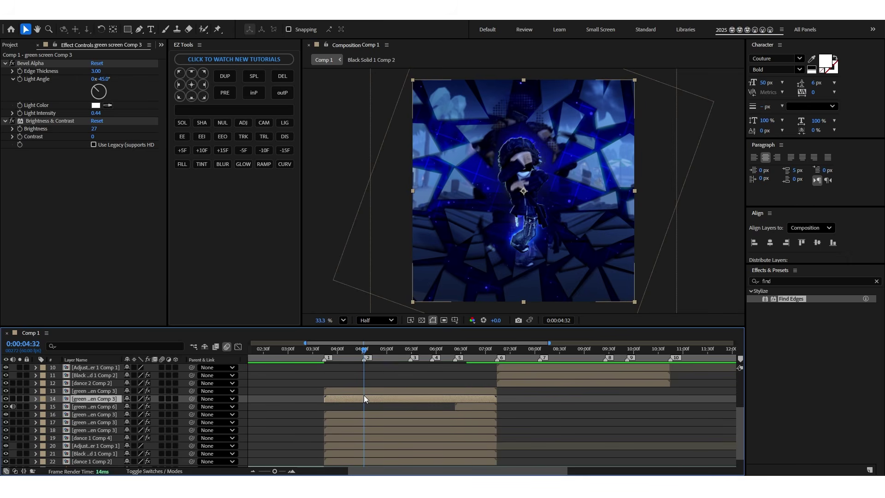
{"action": "left_click", "coordinate": [38, 63]}
{"action": "key", "text": "ctrl+a"}
{"action": "key", "text": "Delete"}
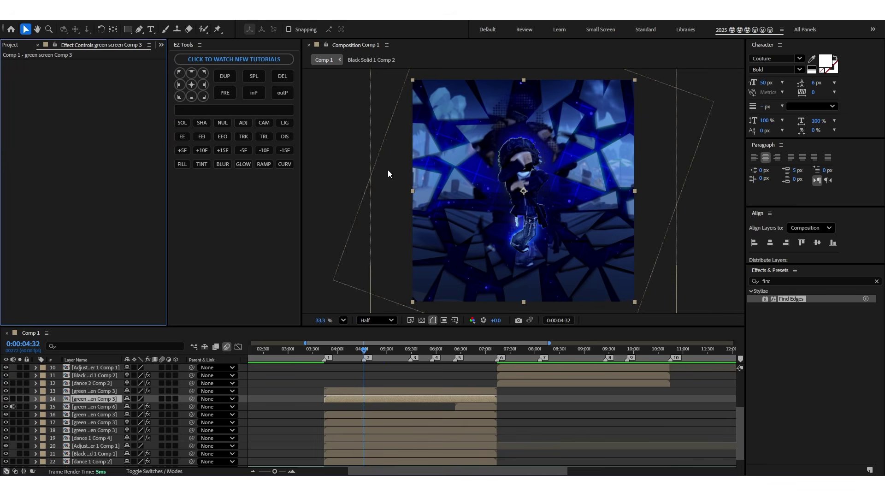
Apply Motion Tile with an output width of 1000 to the lower duplicate and trim its start to 0:00:04:32.
{"action": "key", "text": "ctrl+space"}
{"action": "type", "text": "motion"}
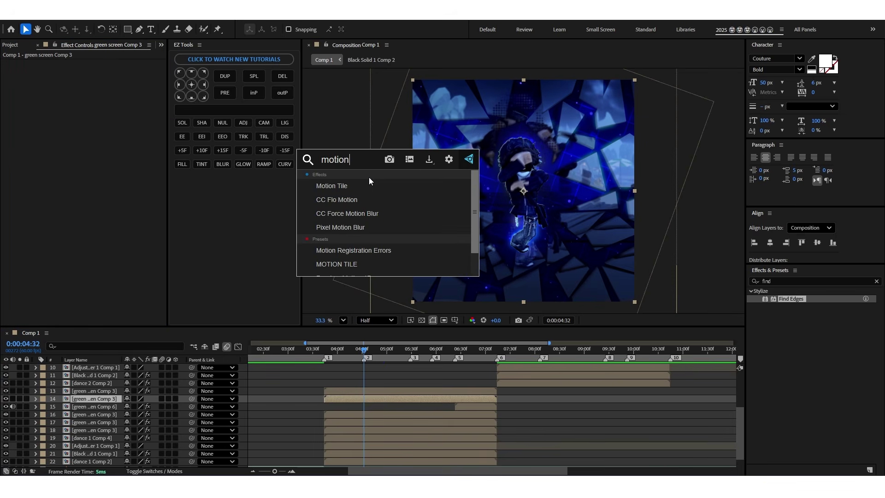
{"action": "left_click", "coordinate": [354, 186]}
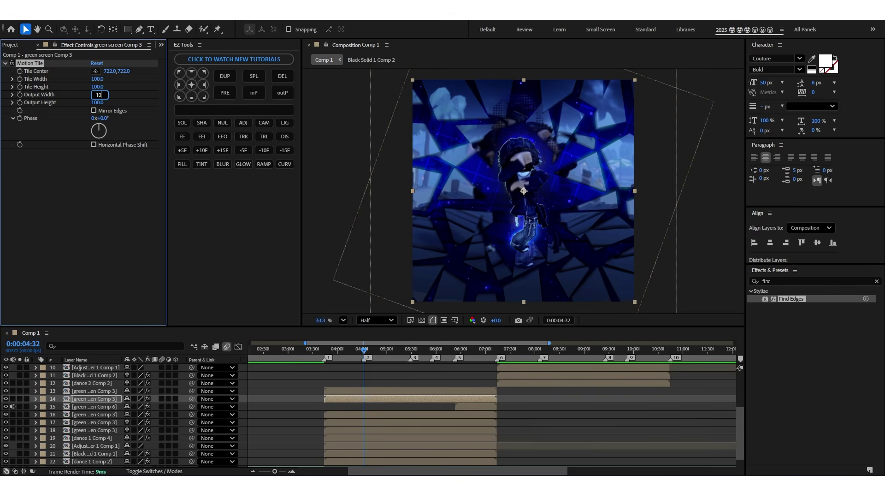
{"action": "type", "text": "1000"}
{"action": "left_click", "coordinate": [368, 397]}
{"action": "key", "text": "alt+bracketleft"}
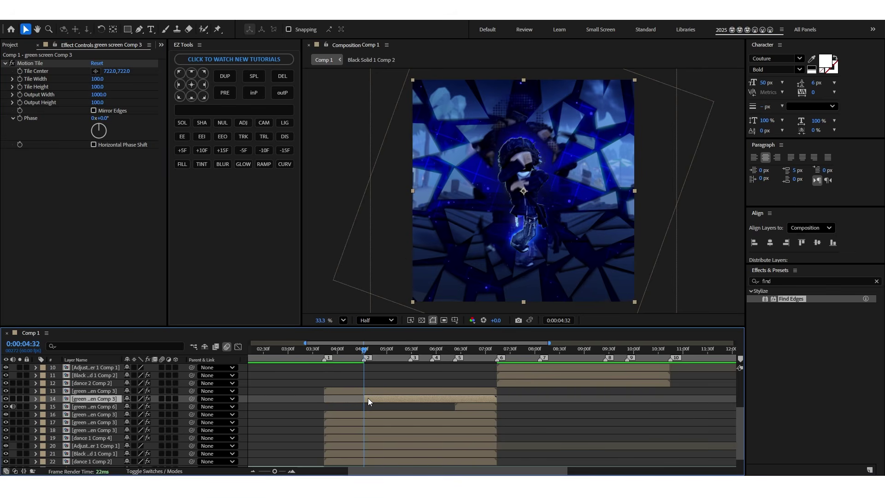
Keyframe the tiled copy's Position at 0:00:04:32 and slide it left to X -3611 with an end keyframe around 0:00:05:33.
{"action": "key", "text": "p"}
{"action": "left_click", "coordinate": [59, 407]}
{"action": "left_click_drag", "start_coordinate": [382, 351], "coordinate": [404, 351]}
{"action": "left_click_drag", "start_coordinate": [102, 407], "coordinate": [37, 407]}
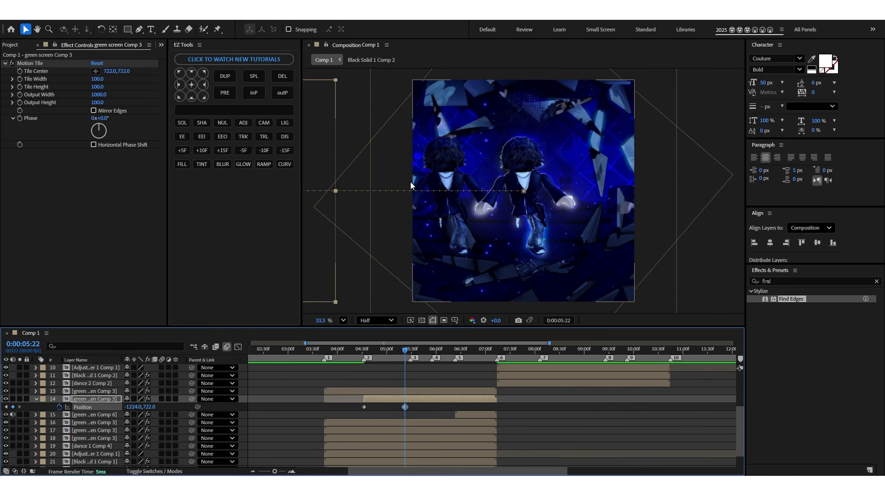
{"action": "left_click_drag", "start_coordinate": [406, 407], "coordinate": [414, 410]}
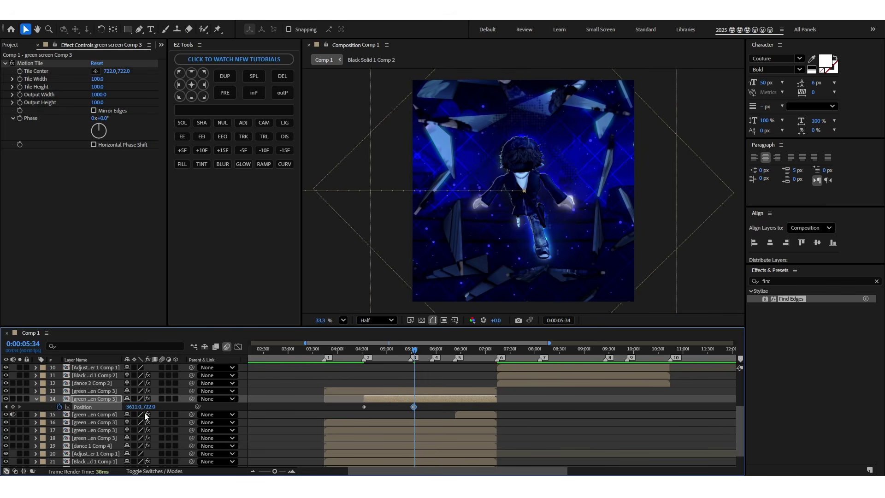
Set Motion Tile's output width to 1100 and the ending Position's X to -6498, aligning a tile with the main avatar.
{"action": "left_click", "coordinate": [97, 94]}
{"action": "type", "text": "105"}
{"action": "type", "text": "0"}
{"action": "key", "text": "Return"}
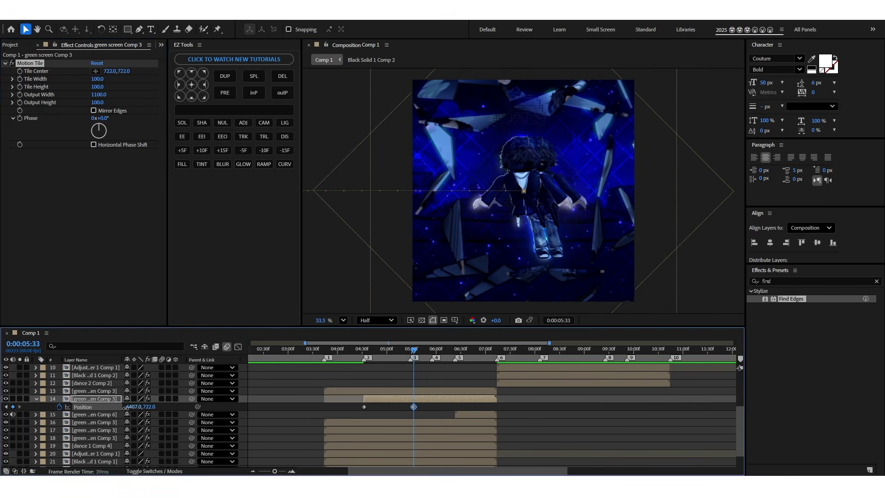
{"action": "scroll", "coordinate": [543, 178], "scroll_direction": "up", "scroll_amount": 6}
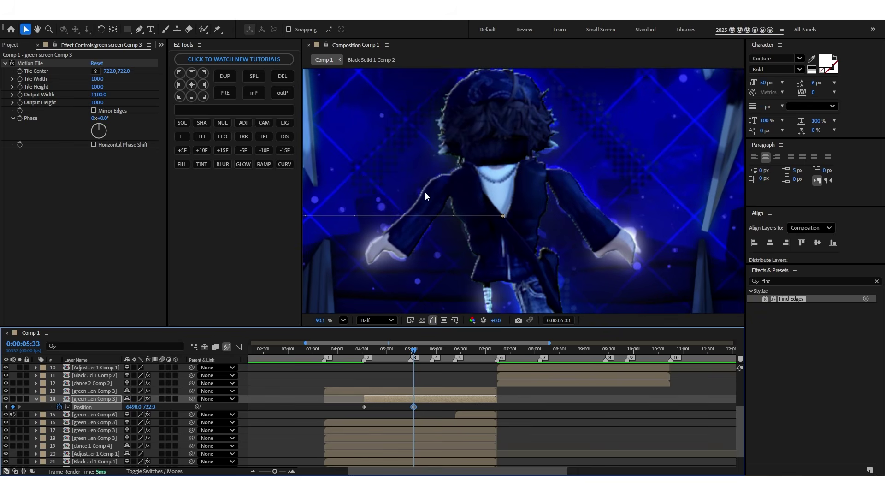
{"action": "left_click", "coordinate": [344, 320]}
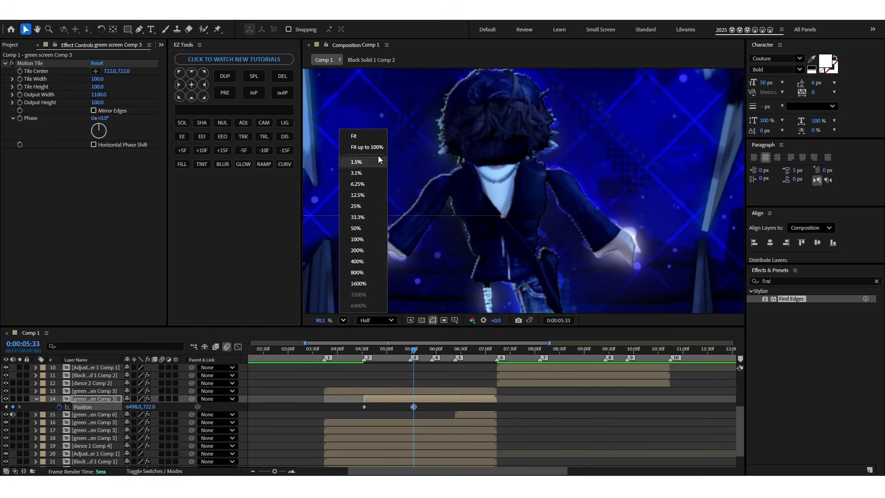
{"action": "left_click", "coordinate": [364, 136]}
Trim the tiled copy's end at 0:00:05:33 and apply Easy Ease to both of its Position keyframes.
{"action": "left_click", "coordinate": [387, 398]}
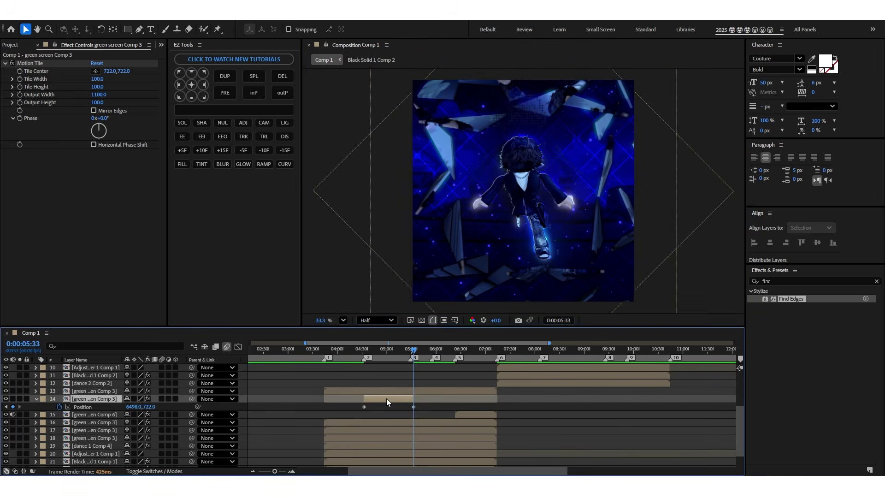
{"action": "left_click_drag", "start_coordinate": [328, 406], "coordinate": [436, 414]}
{"action": "key", "text": "F9"}
{"action": "left_click", "coordinate": [430, 411]}
{"action": "left_click", "coordinate": [414, 408]}
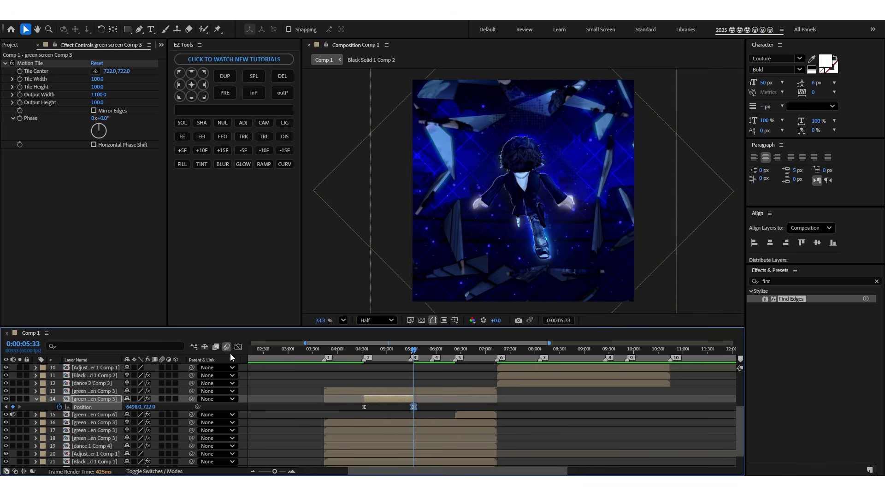
Turn on motion blur for the tiled copy and preview its sliding movement.
{"action": "left_click", "coordinate": [238, 347]}
{"action": "left_click", "coordinate": [238, 347]}
{"action": "left_click", "coordinate": [313, 351]}
{"action": "key", "text": "space"}
{"action": "left_click", "coordinate": [162, 399]}
{"action": "left_click", "coordinate": [365, 351]}
{"action": "key", "text": "space"}
{"action": "key", "text": "space"}
Adjust the easing influence in the tiled copy's speed graph and move its first Position keyframe earlier to 0:00:04:22.
{"action": "left_click", "coordinate": [238, 347]}
{"action": "left_click_drag", "start_coordinate": [397, 446], "coordinate": [381, 447]}
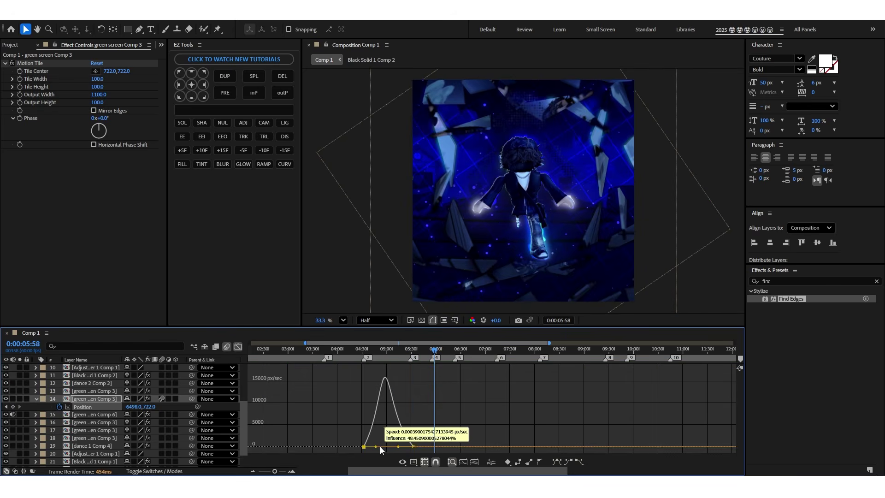
{"action": "left_click", "coordinate": [238, 347]}
{"action": "left_click", "coordinate": [364, 350]}
{"action": "mouse_move", "coordinate": [364, 407]}
{"action": "left_mouse_down"}
{"action": "mouse_move", "coordinate": [348, 408]}
{"action": "mouse_move", "coordinate": [355, 407]}
{"action": "left_mouse_up"}
Preview the slide and reshape the Position speed graph into a steep peak near the first keyframe.
{"action": "left_click", "coordinate": [238, 346]}
{"action": "left_click", "coordinate": [238, 347]}
{"action": "left_click", "coordinate": [311, 350]}
{"action": "key", "text": "space"}
{"action": "left_click", "coordinate": [356, 350]}
{"action": "left_click", "coordinate": [238, 347]}
{"action": "left_click", "coordinate": [238, 347]}
{"action": "left_click", "coordinate": [349, 350]}
{"action": "key", "text": "space"}
{"action": "key", "text": "space"}
{"action": "left_click", "coordinate": [238, 347]}
{"action": "left_click_drag", "start_coordinate": [382, 447], "coordinate": [362, 446]}
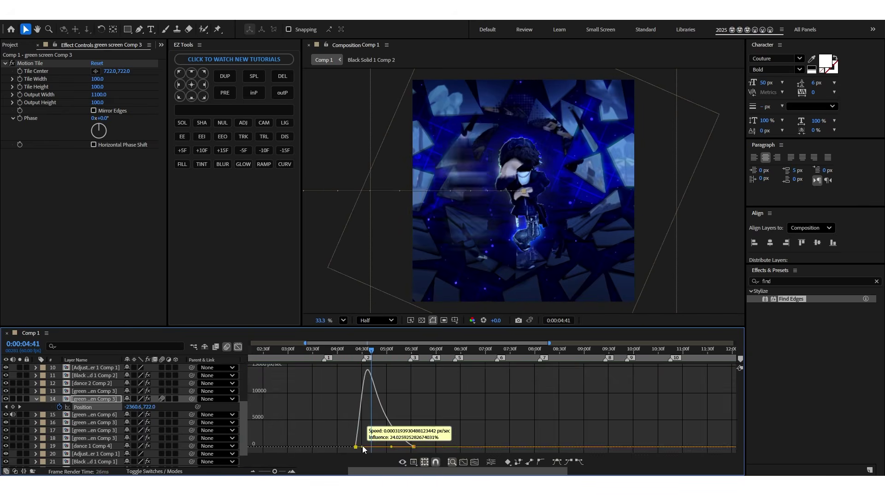
Move the tiled copy's last Position keyframe slightly earlier, then check the speed graph and preview the slide.
{"action": "left_click", "coordinate": [238, 347]}
{"action": "left_click", "coordinate": [320, 351]}
{"action": "key", "text": "space"}
{"action": "key", "text": "space"}
{"action": "left_click", "coordinate": [410, 350]}
{"action": "left_click_drag", "start_coordinate": [413, 407], "coordinate": [411, 407]}
{"action": "left_click", "coordinate": [238, 347]}
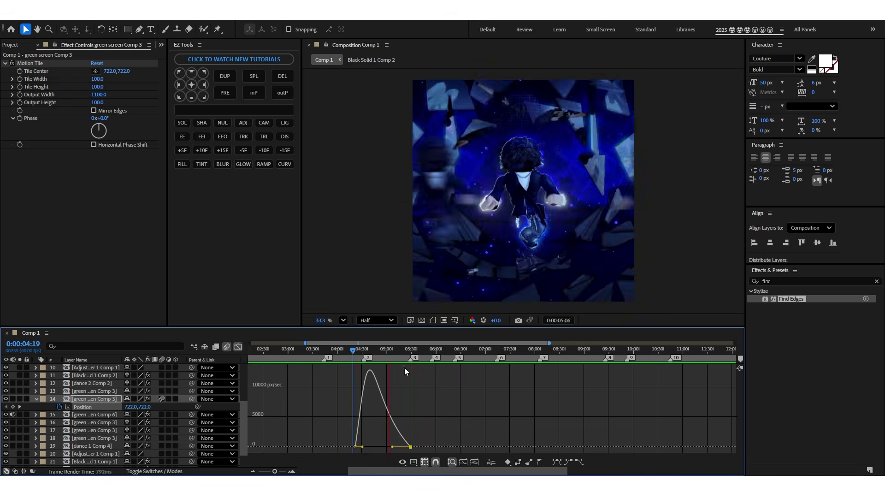
{"action": "left_click", "coordinate": [238, 346]}
Add a Fill effect to the tiled copy and set its color to a saturated blue.
{"action": "left_click", "coordinate": [385, 350]}
{"action": "left_click", "coordinate": [182, 164]}
{"action": "left_click", "coordinate": [96, 176]}
{"action": "left_click", "coordinate": [289, 182]}
{"action": "left_click", "coordinate": [232, 138]}
{"action": "left_click_drag", "start_coordinate": [442, 169], "coordinate": [264, 153]}
{"action": "left_click", "coordinate": [362, 140]}
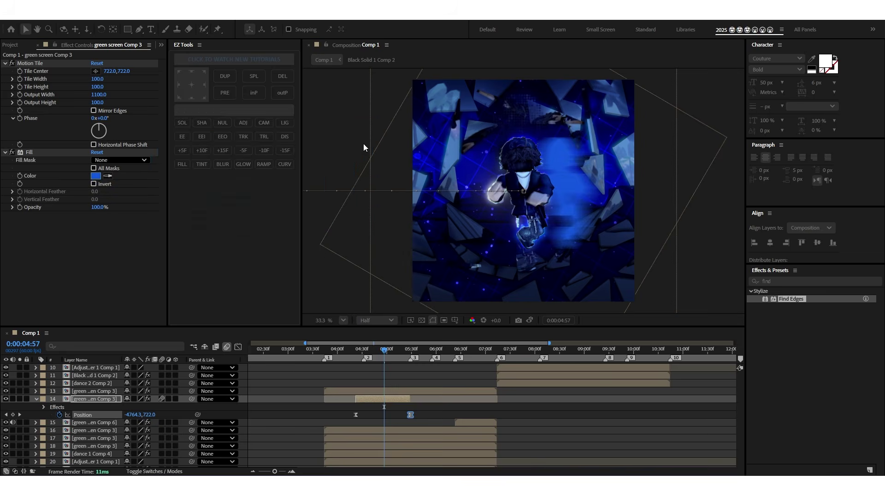
Add a Glow with radius 54 to the blue tiled copy and save the project.
{"action": "left_click", "coordinate": [240, 167]}
{"action": "left_click_drag", "start_coordinate": [96, 238], "coordinate": [116, 238]}
{"action": "key", "text": "ctrl+s"}
Preview the glowing slide and move the tiled copy down the stack, just above the lowest green screen Comp 3 layer.
{"action": "left_click", "coordinate": [329, 350]}
{"action": "key", "text": "space"}
{"action": "key", "text": "space"}
{"action": "left_click_drag", "start_coordinate": [94, 399], "coordinate": [94, 442]}
Keyframe the blue copy's Opacity to fade in from 0% at 0:00:04:22 and out at its end, and preview the edit.
{"action": "left_click", "coordinate": [346, 350]}
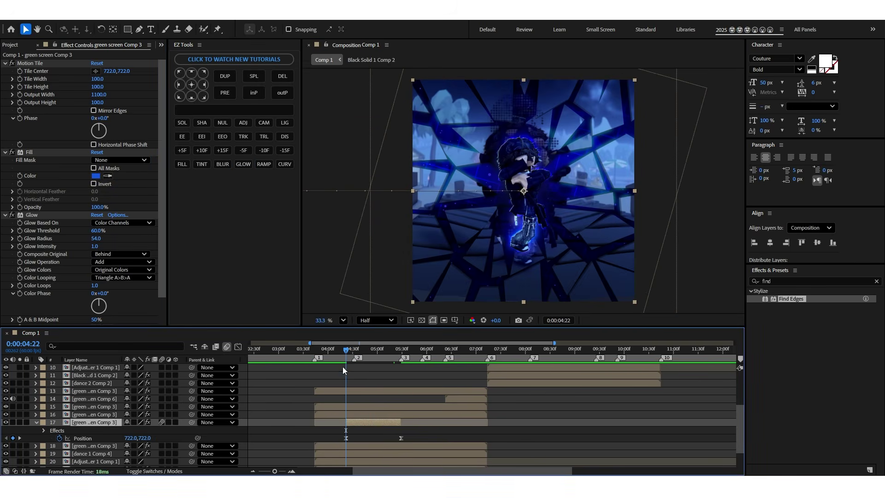
{"action": "key", "text": "t"}
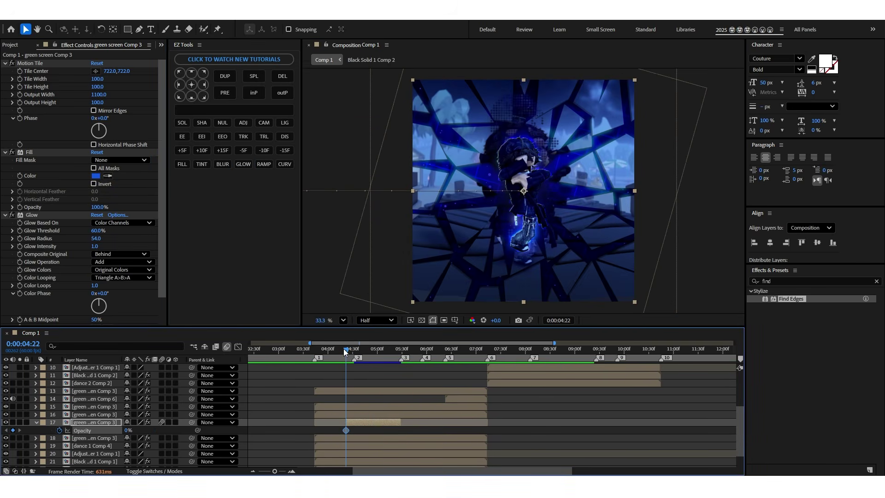
{"action": "left_click_drag", "start_coordinate": [345, 350], "coordinate": [351, 350]}
{"action": "left_click_drag", "start_coordinate": [127, 430], "coordinate": [83, 431]}
{"action": "left_click", "coordinate": [395, 350]}
{"action": "left_click", "coordinate": [13, 431]}
{"action": "left_click", "coordinate": [400, 350]}
{"action": "left_click", "coordinate": [300, 350]}
{"action": "key", "text": "space"}
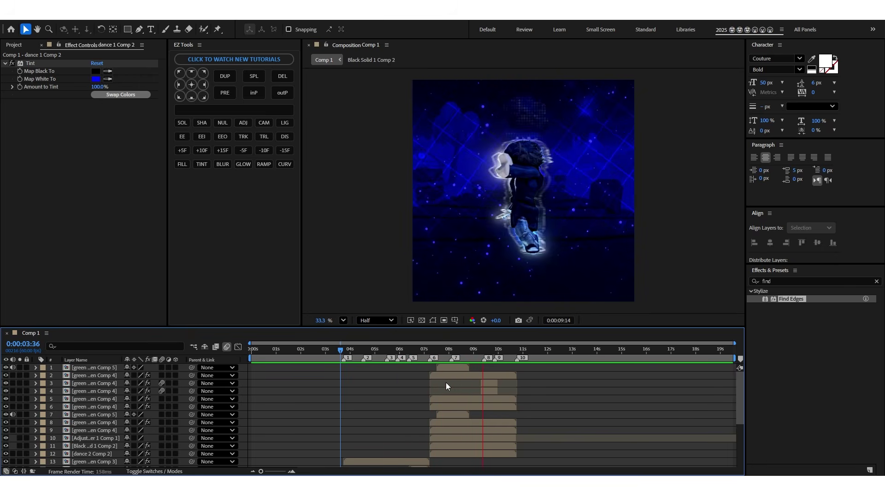
{"action": "key", "text": "space"}
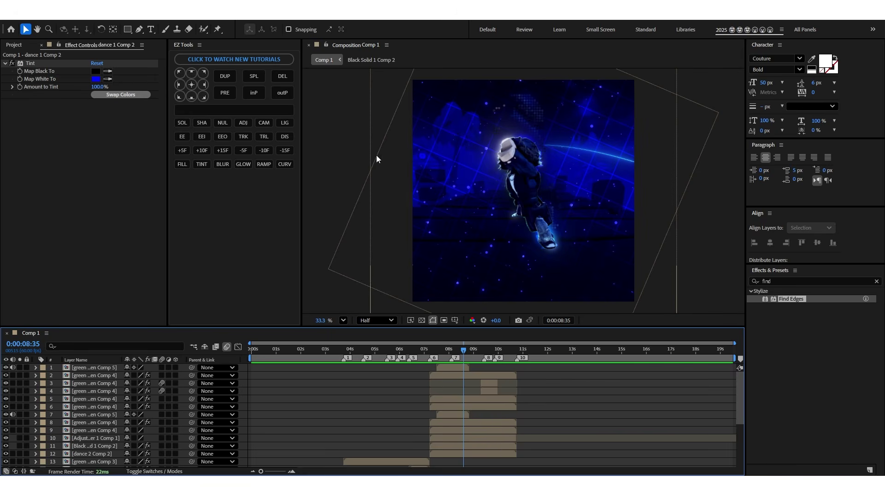
Pre-compose all layers of the second dance section as Pre-comp 1, moving all attributes into it.
{"action": "left_click", "coordinate": [453, 368]}
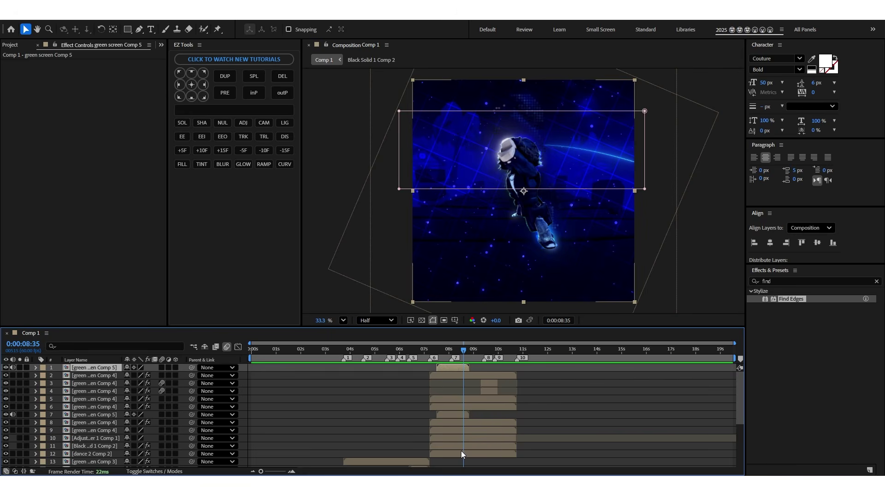
{"action": "left_click", "coordinate": [462, 453], "text": "shift"}
{"action": "key", "text": "ctrl+shift+c"}
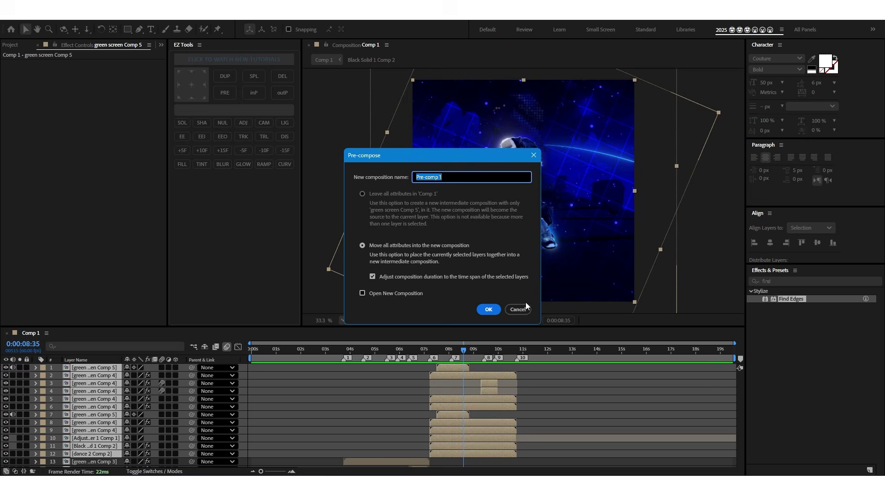
{"action": "left_click", "coordinate": [489, 310]}
Pre-compose all effect and avatar layers of the first dance section into Pre-comp 2.
{"action": "left_click", "coordinate": [387, 374]}
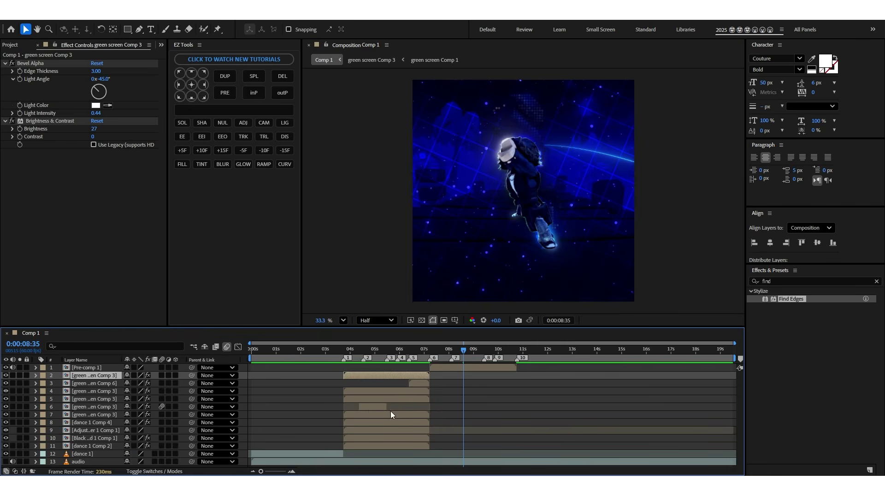
{"action": "left_click", "coordinate": [379, 443], "text": "shift"}
{"action": "key", "text": "ctrl+shift+c"}
{"action": "left_click", "coordinate": [488, 309]}
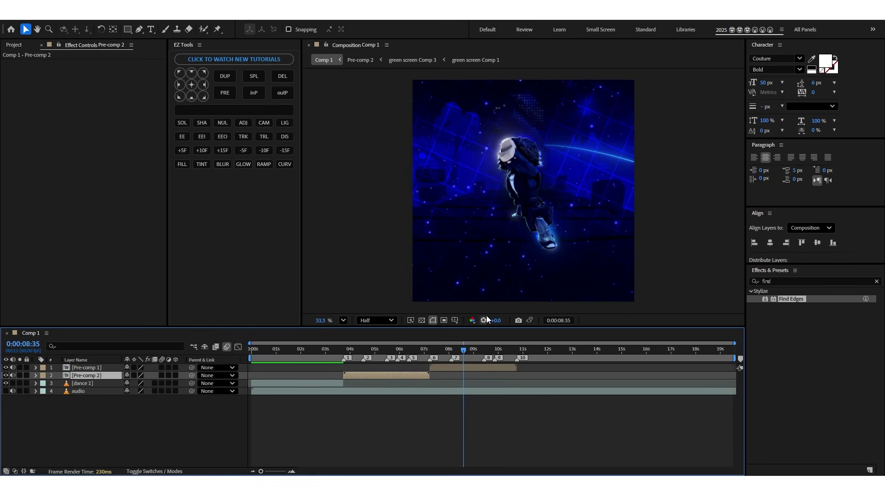
{"action": "left_click", "coordinate": [433, 415]}
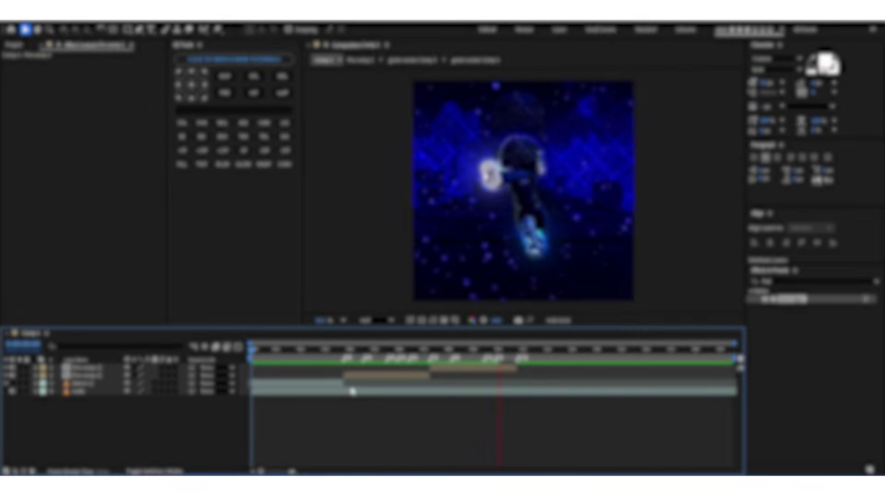